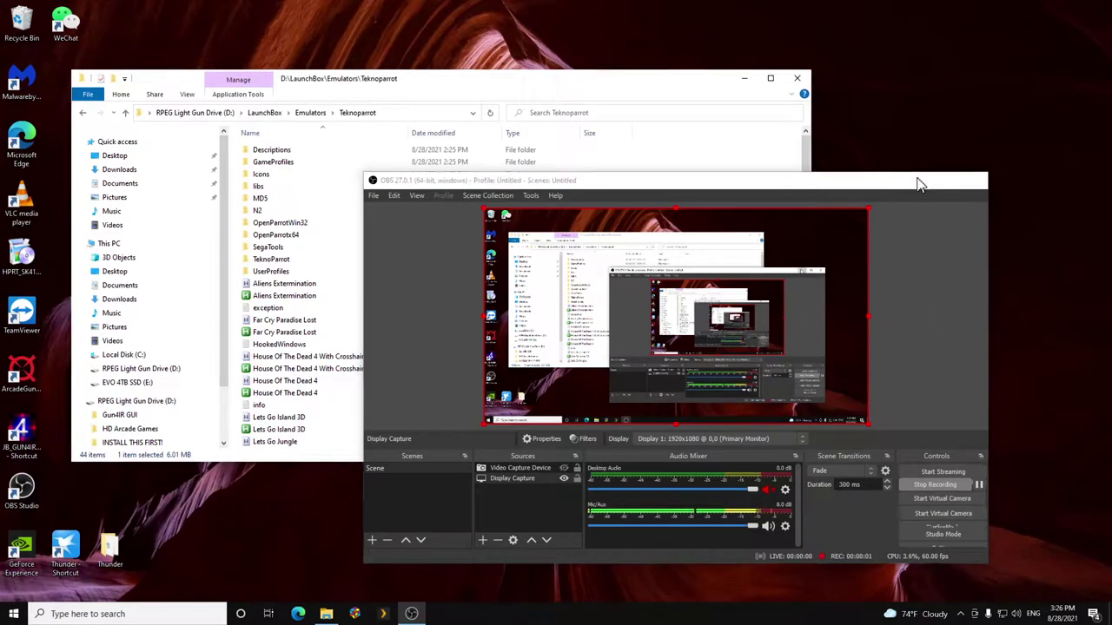
# - Open JB_GUN4IR_GUI from the Desktop folder, review the gun's input/output assignments and default modes, and close it
pyautogui.moveTo(474, 80); pyautogui.dragTo(516, 68)
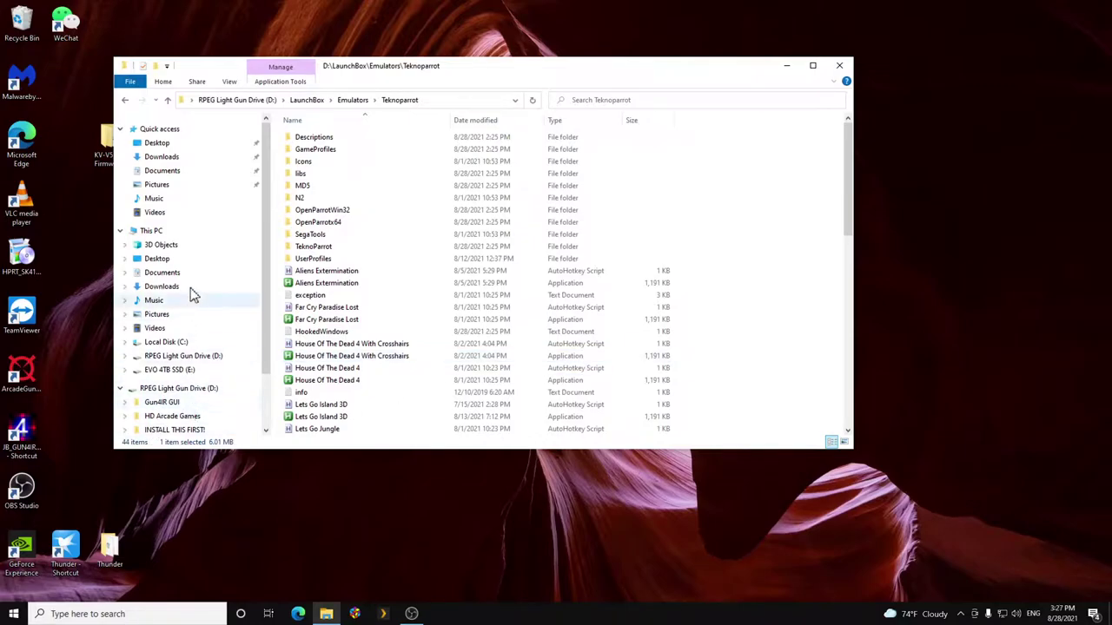
pyautogui.click(169, 259)
pyautogui.click(641, 150)
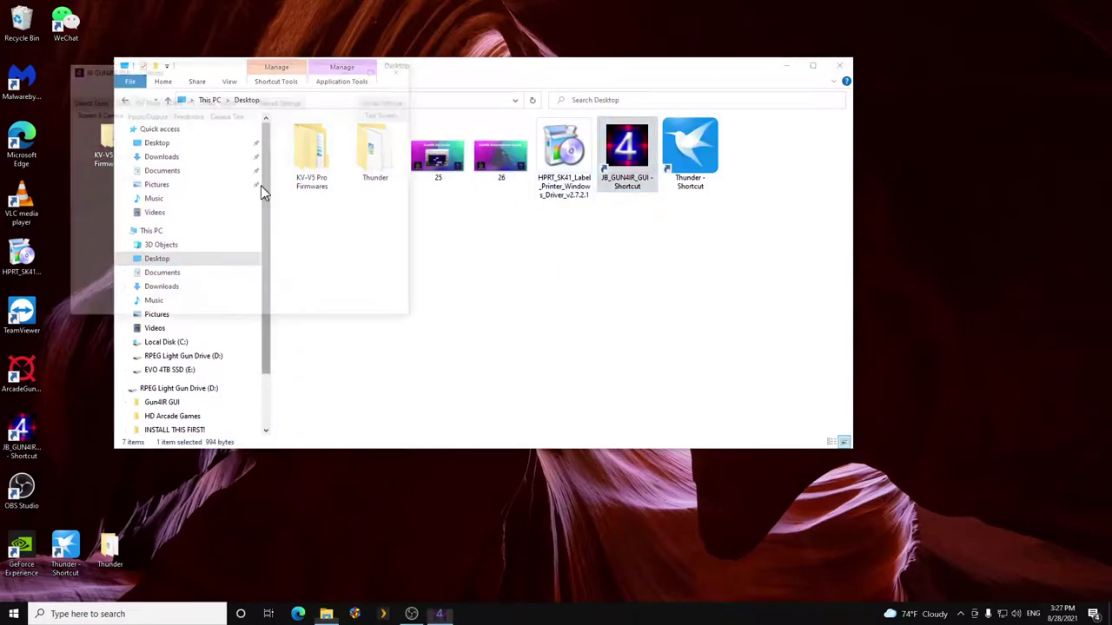
pyautogui.click(144, 114)
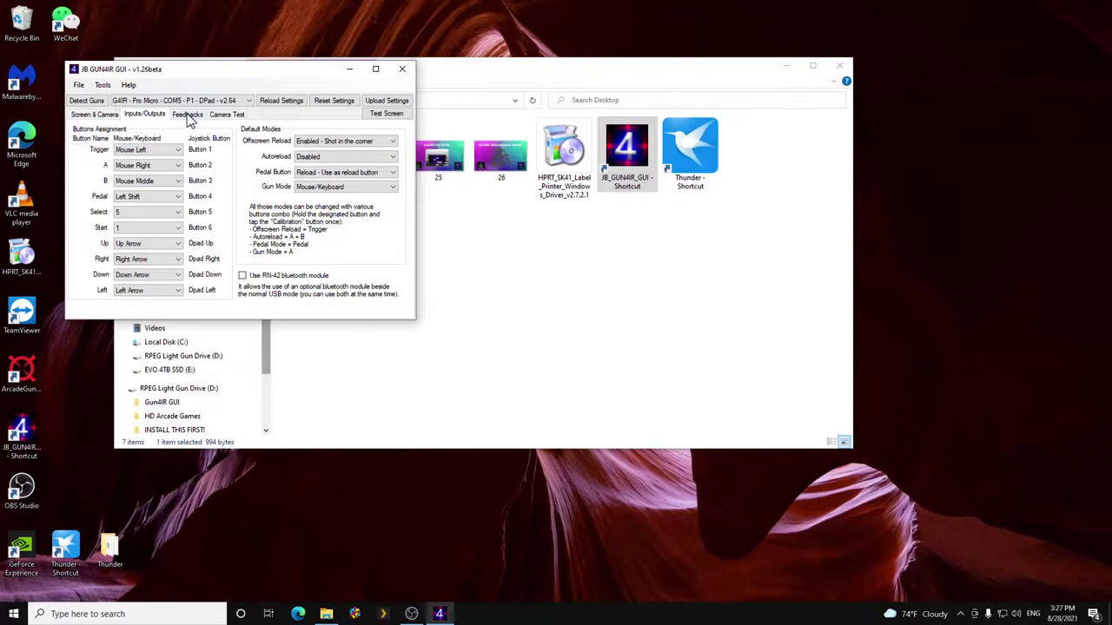
pyautogui.click(310, 154)
pyautogui.click(325, 163)
pyautogui.click(402, 68)
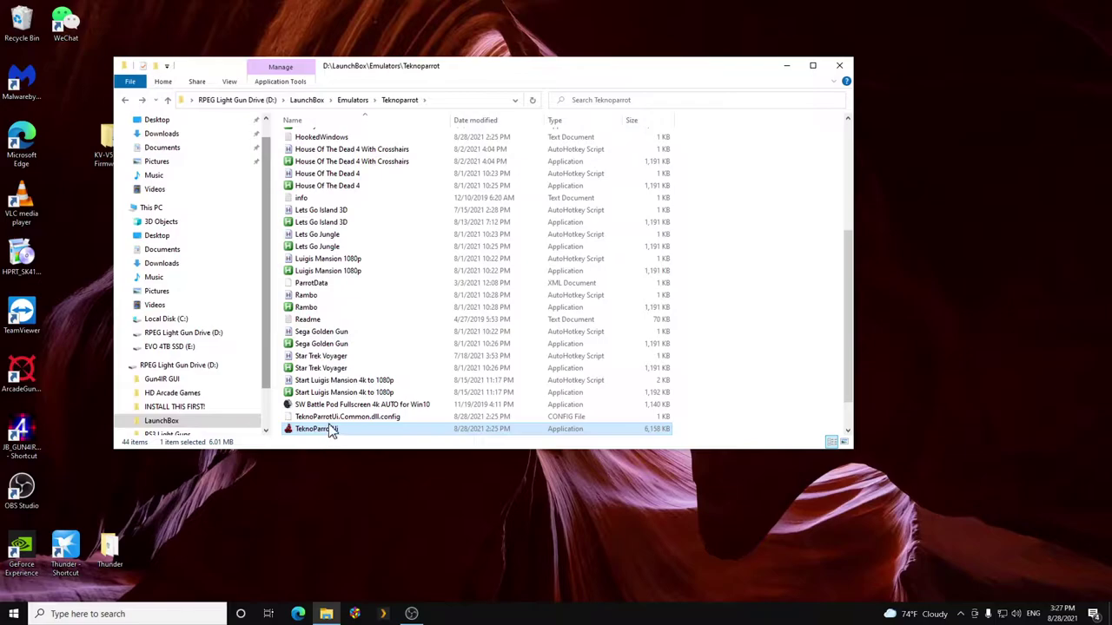
# - Inspect the compatibility and high DPI settings of TeknoParrotUi in the Teknoparrot folder, then cancel without changes
pyautogui.rightClick(332, 431)
pyautogui.click(371, 416)
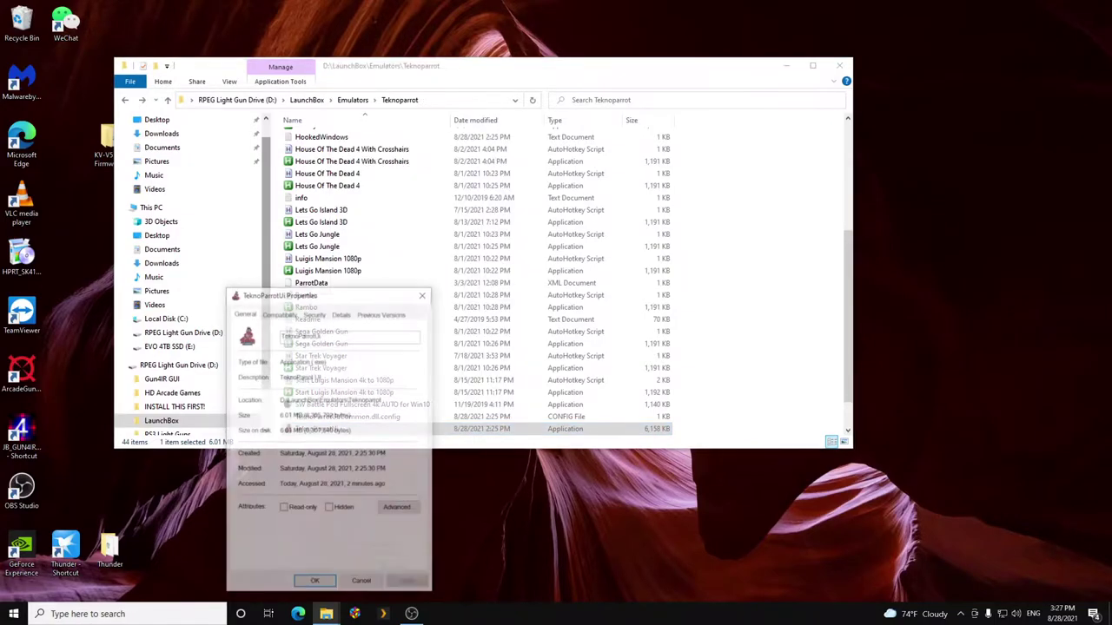
pyautogui.click(286, 315)
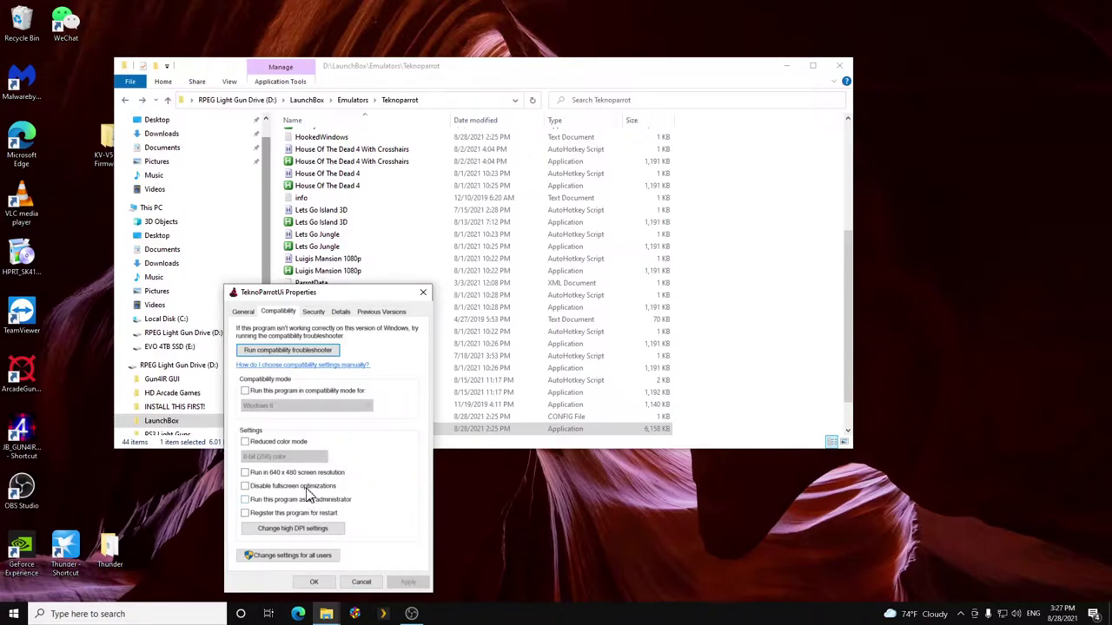
pyautogui.click(321, 528)
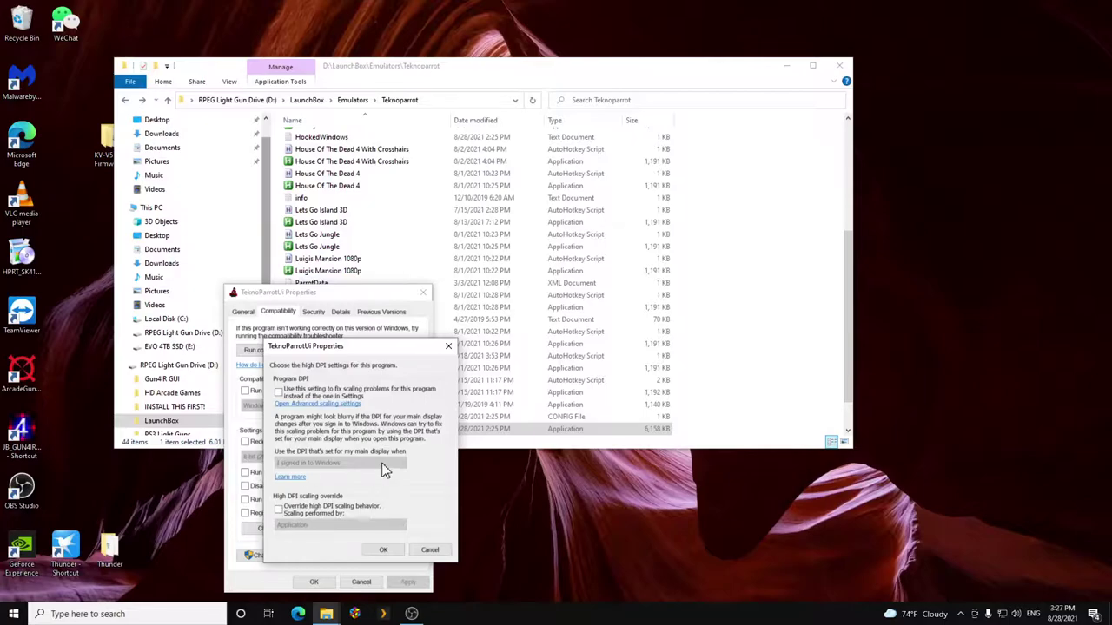
pyautogui.click(430, 549)
pyautogui.click(362, 582)
# - Check the compatibility and high DPI scaling settings of OpenParrotLoader in the OpenParrotWin32 folder and accept them
pyautogui.scroll(5, 322, 382)
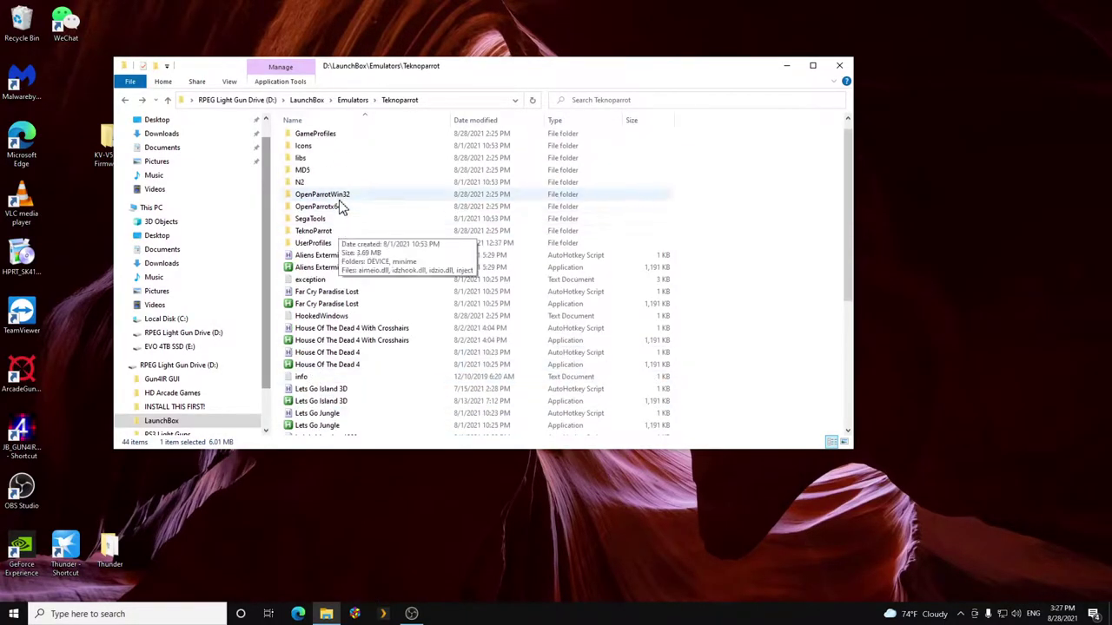
pyautogui.doubleClick(339, 198)
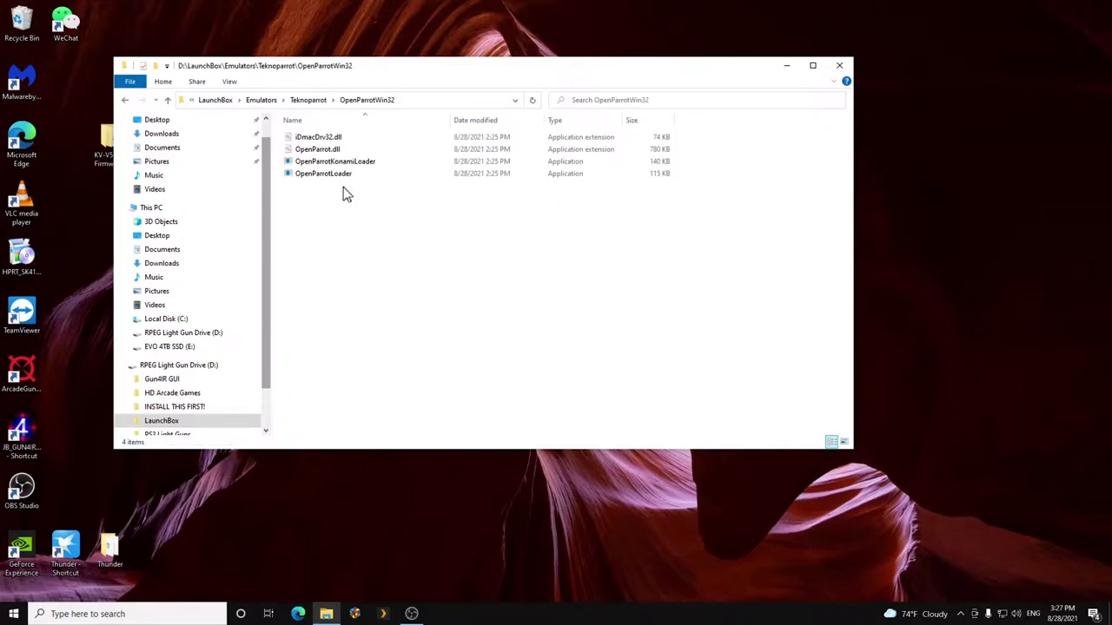
pyautogui.rightClick(344, 178)
pyautogui.click(378, 457)
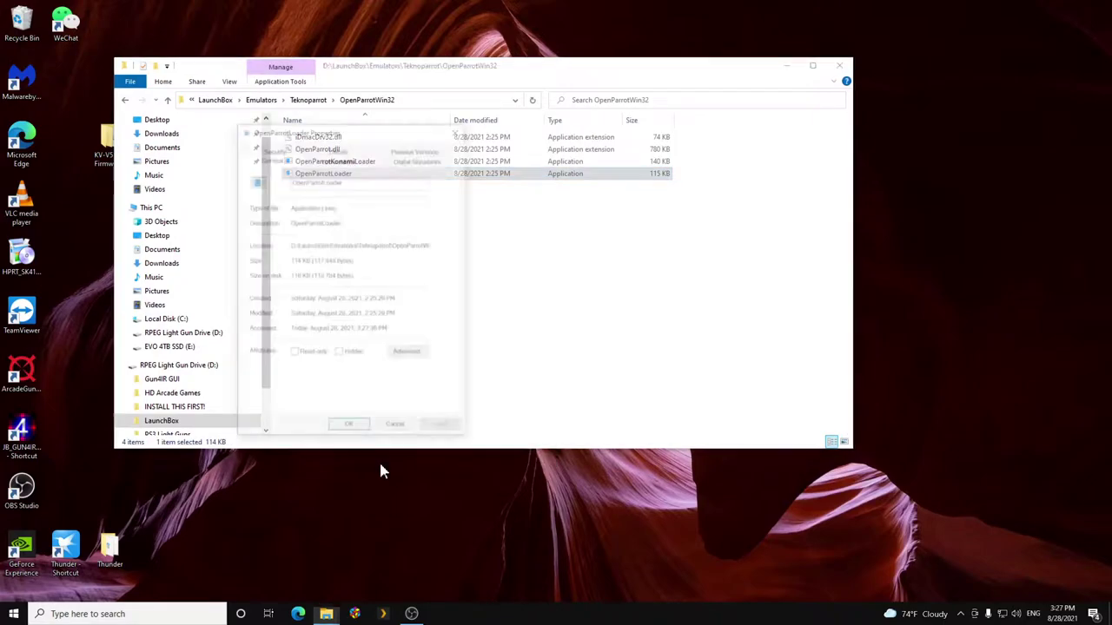
pyautogui.click(336, 157)
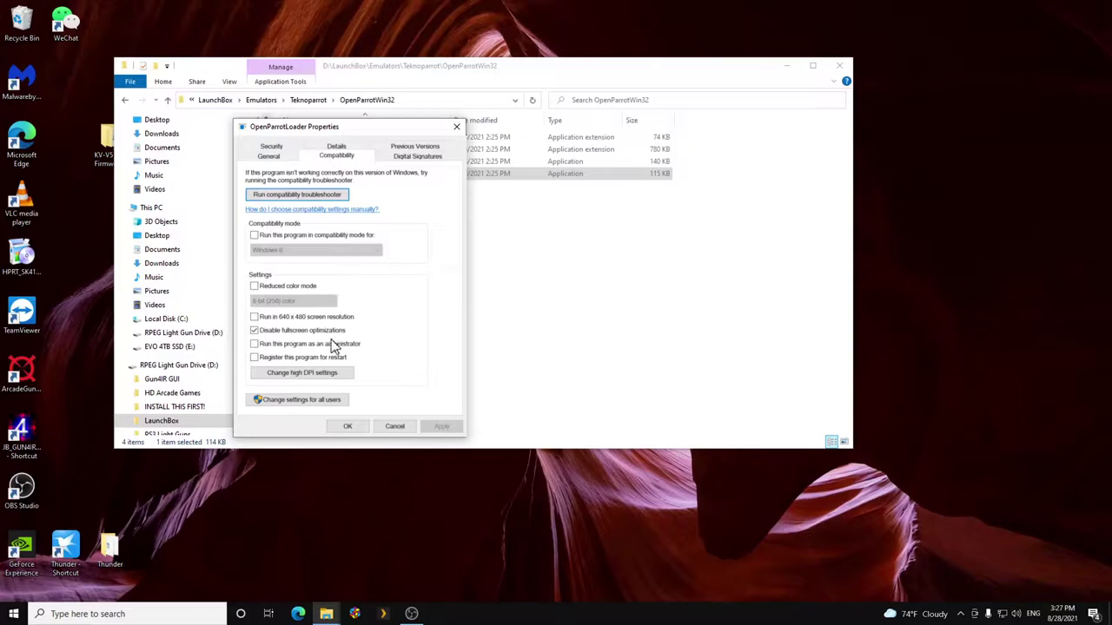
pyautogui.click(300, 372)
pyautogui.click(331, 346)
pyautogui.click(396, 387)
pyautogui.click(353, 428)
# - Check the fullscreen optimization and high DPI scaling override settings of OpenParrotLoader64 in the OpenParrotx64 folder and accept them
pyautogui.hotkey('alt', 'Up')
pyautogui.doubleClick(306, 222)
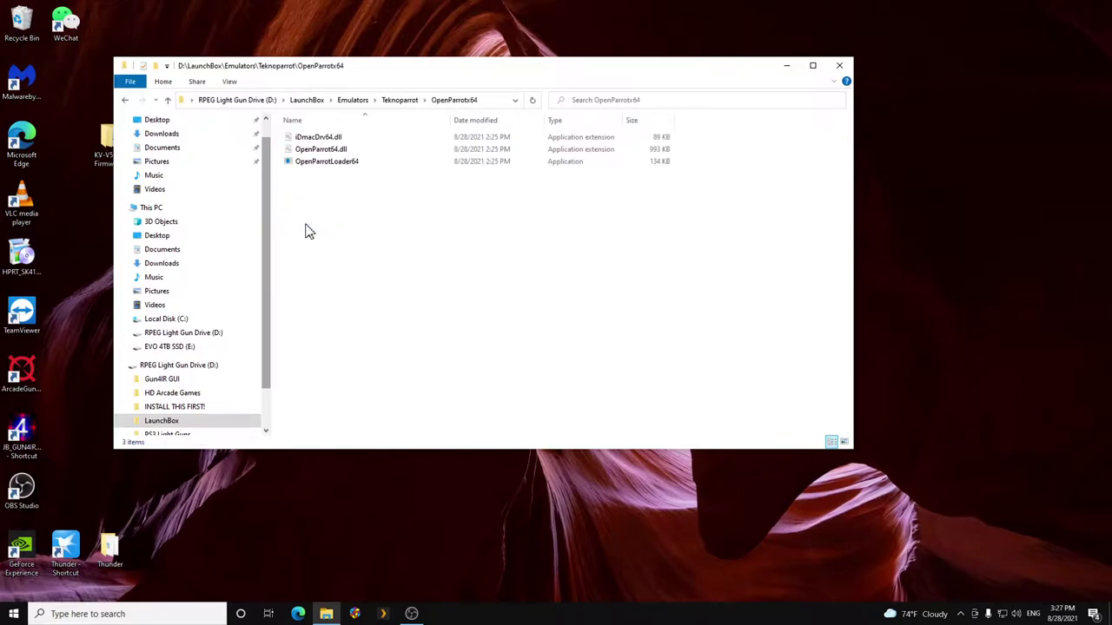
pyautogui.click(323, 164)
pyautogui.rightClick(413, 173)
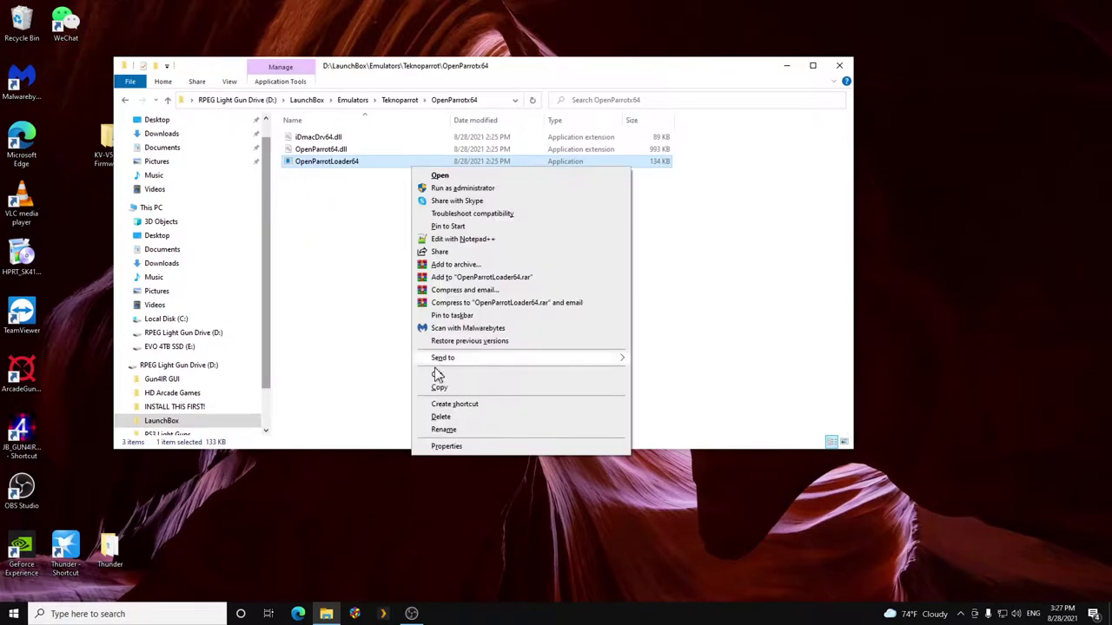
pyautogui.click(455, 449)
pyautogui.click(382, 148)
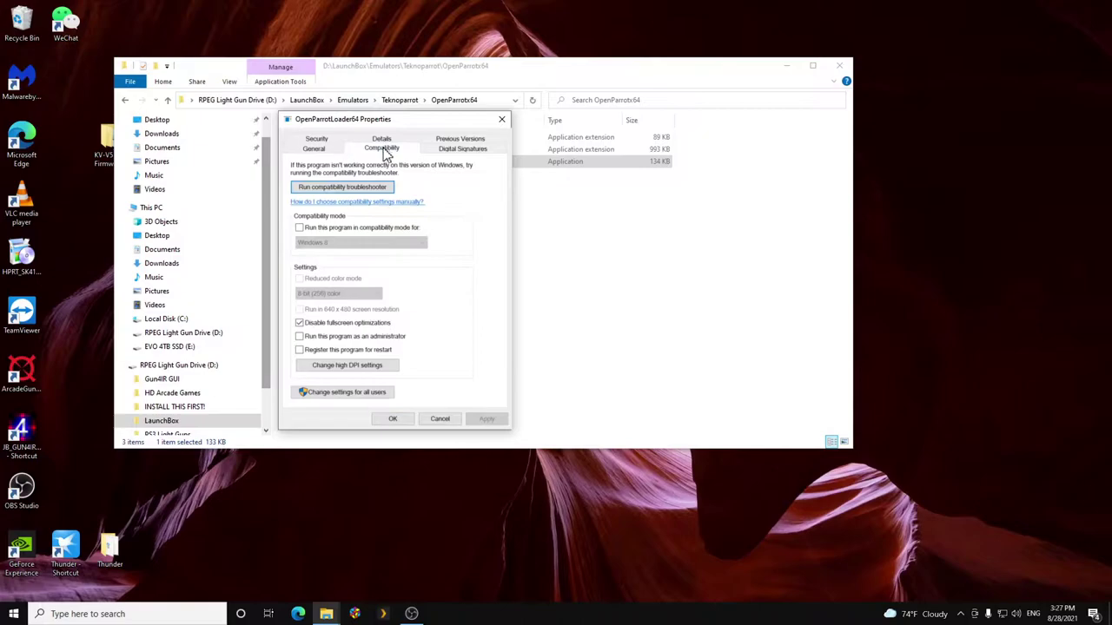
pyautogui.click(362, 369)
pyautogui.click(373, 334)
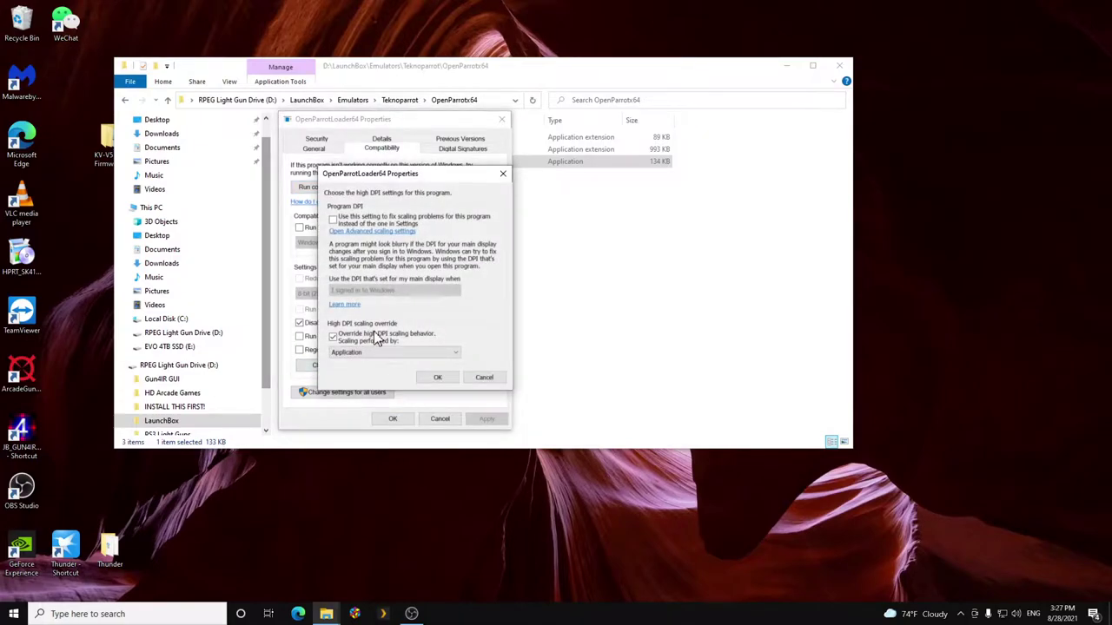
pyautogui.click(438, 377)
pyautogui.click(486, 418)
# - Check the compatibility and high DPI settings of BudgieLoader in the TeknoParrot subfolder, then cancel without changes
pyautogui.hotkey('alt', 'Up')
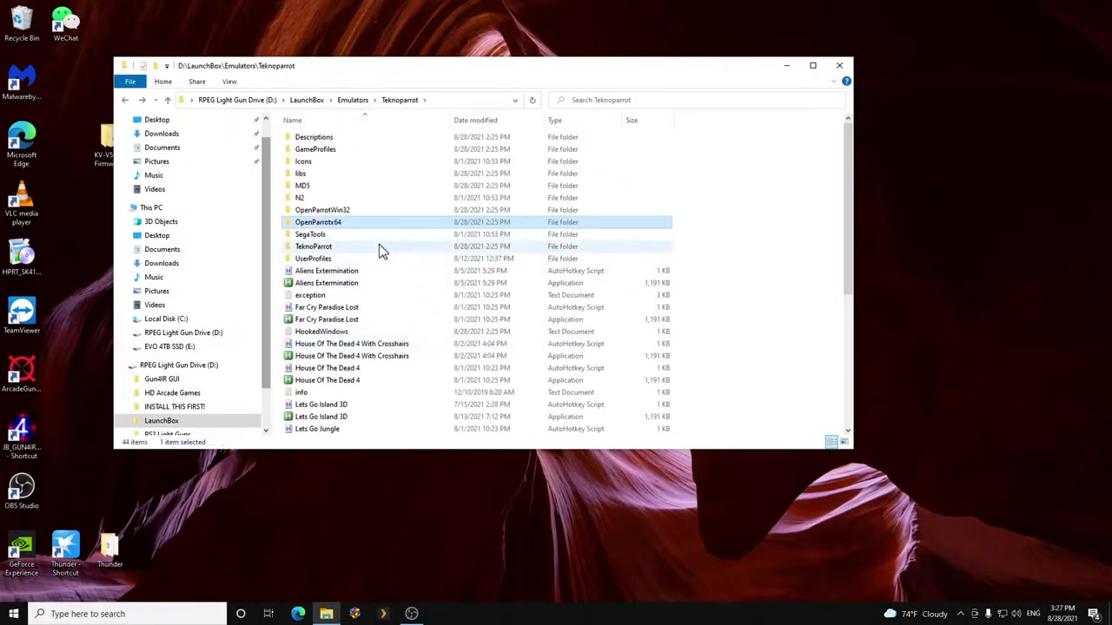
pyautogui.doubleClick(379, 247)
pyautogui.rightClick(363, 178)
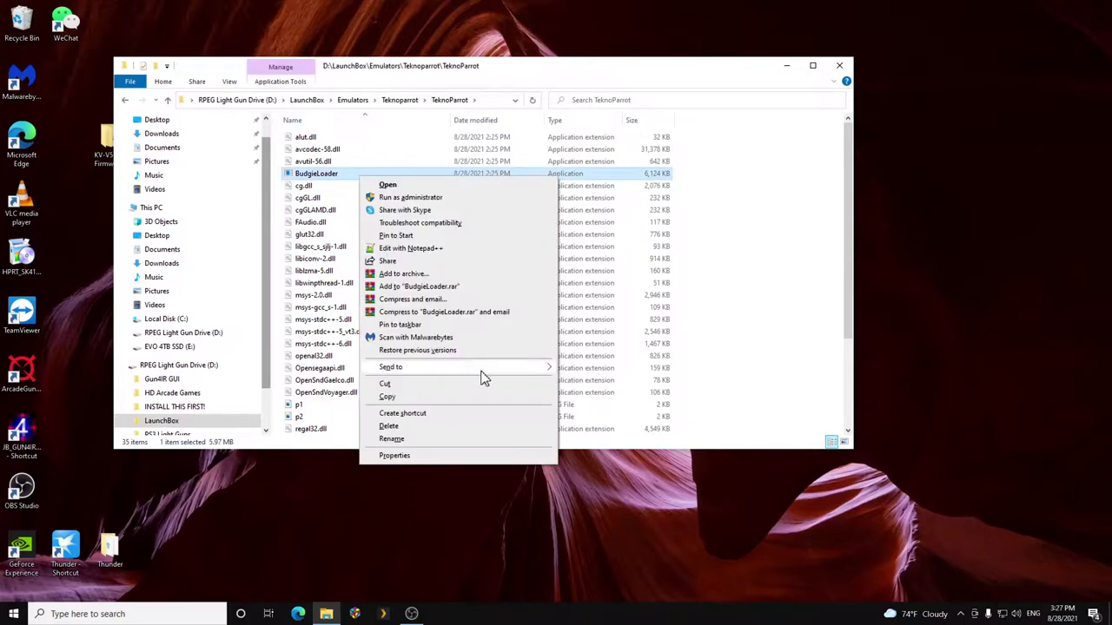
pyautogui.click(467, 452)
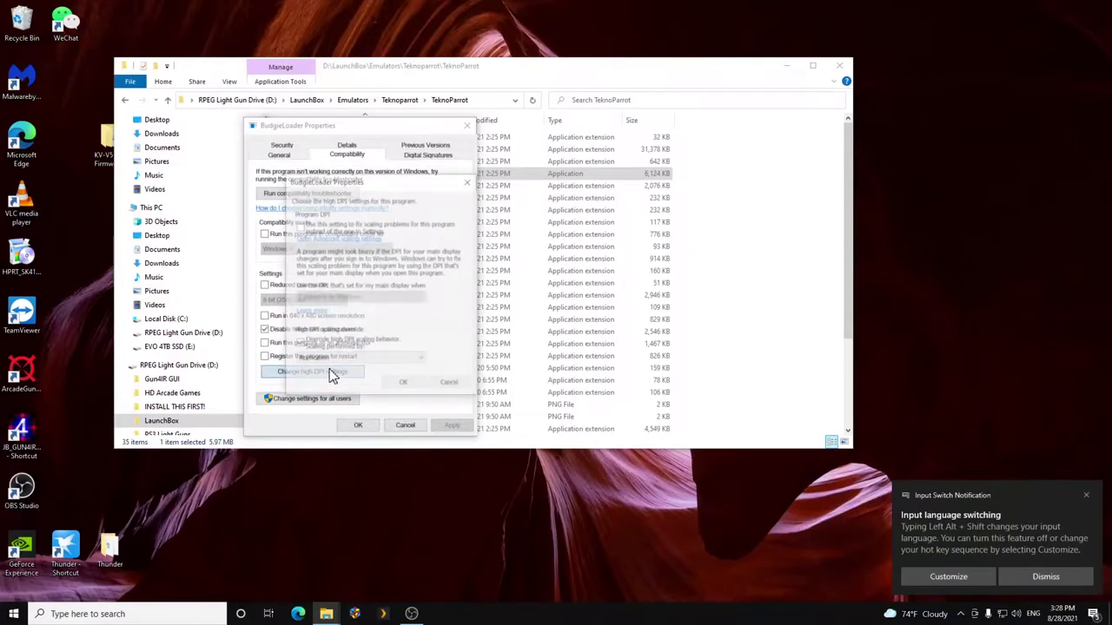
pyautogui.click(451, 385)
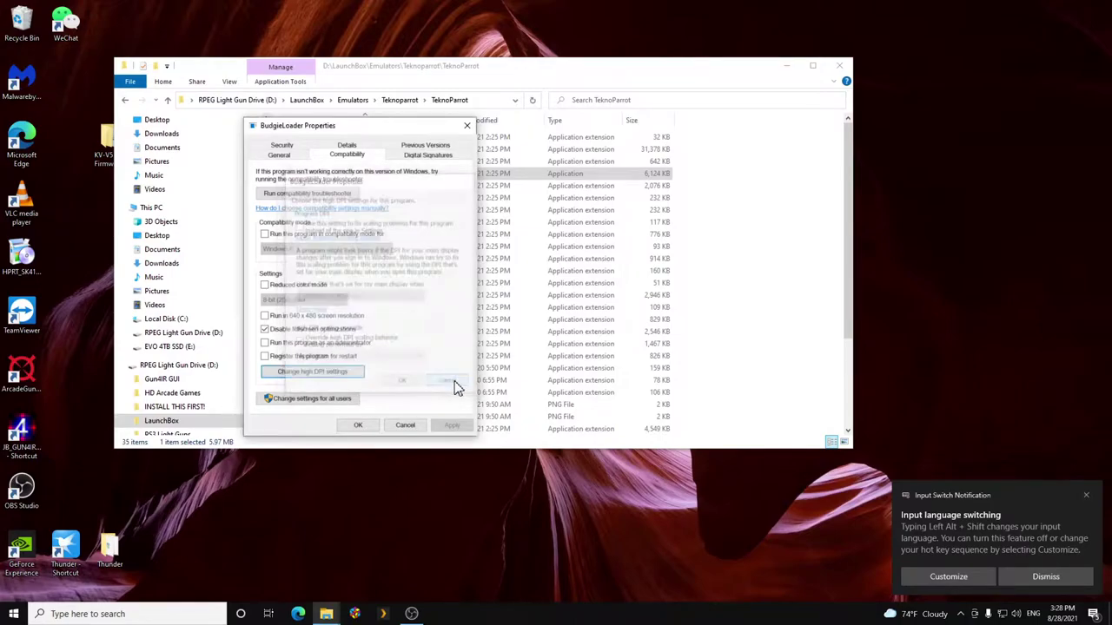
pyautogui.click(1086, 498)
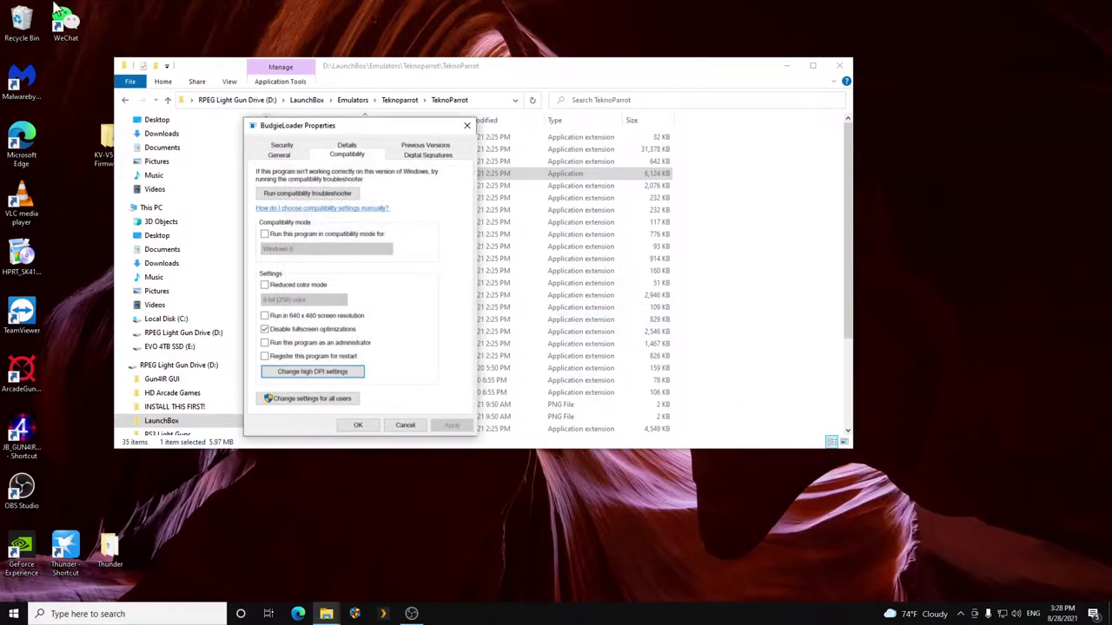
pyautogui.click(405, 425)
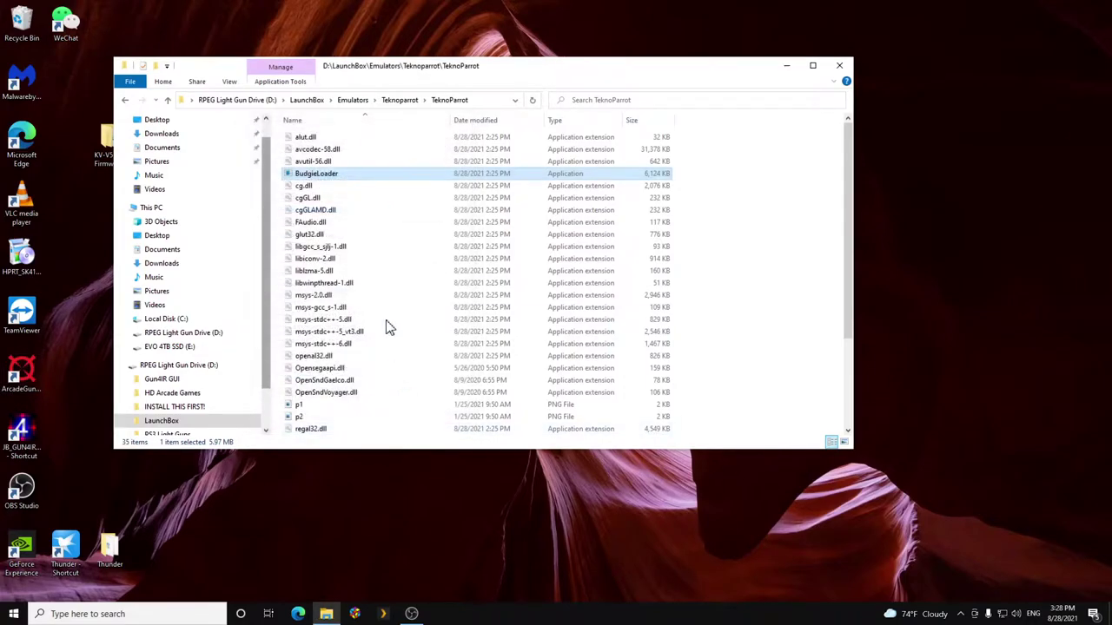
# - Return to the main Teknoparrot folder and inspect the compatibility settings of the Far Cry Paradise Lost application
pyautogui.press('BackSpace')
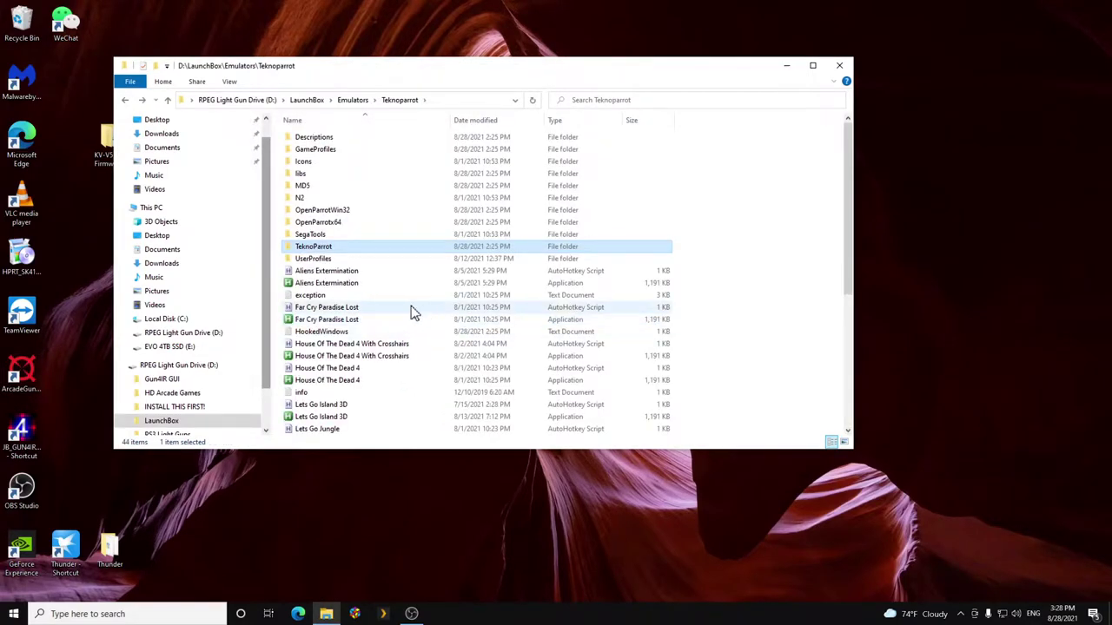
pyautogui.click(372, 284)
pyautogui.click(365, 320)
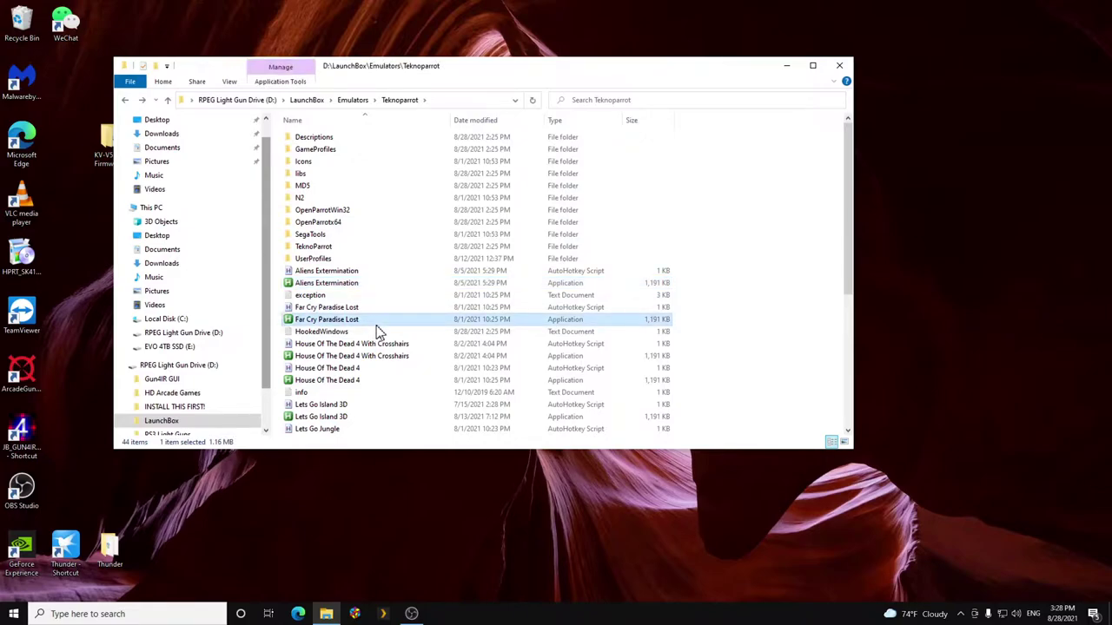
pyautogui.rightClick(378, 333)
pyautogui.click(397, 316)
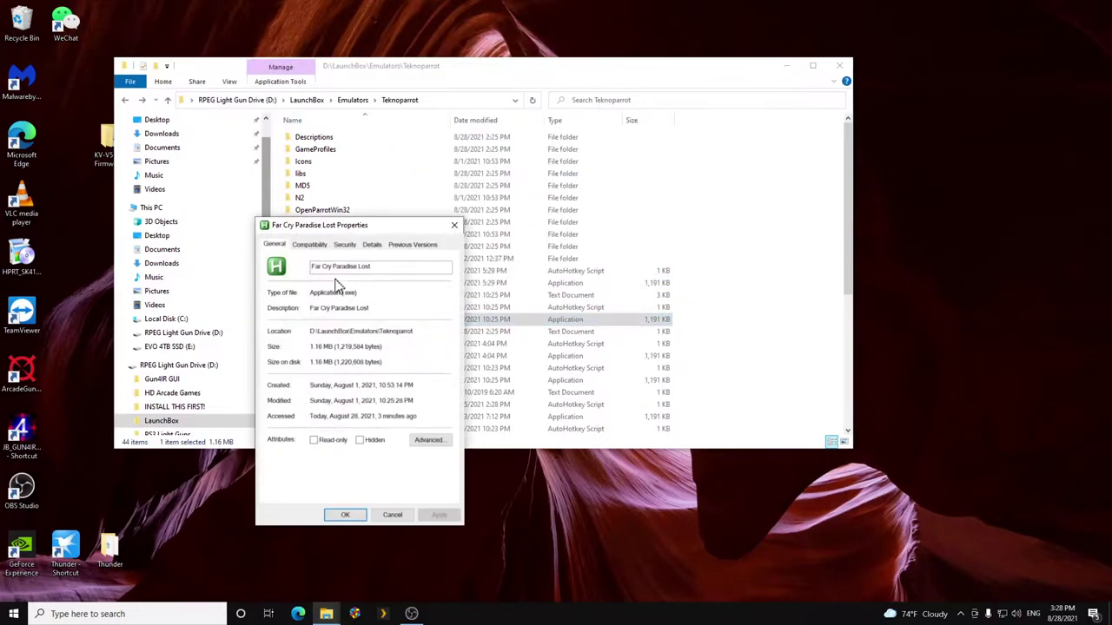
pyautogui.click(312, 245)
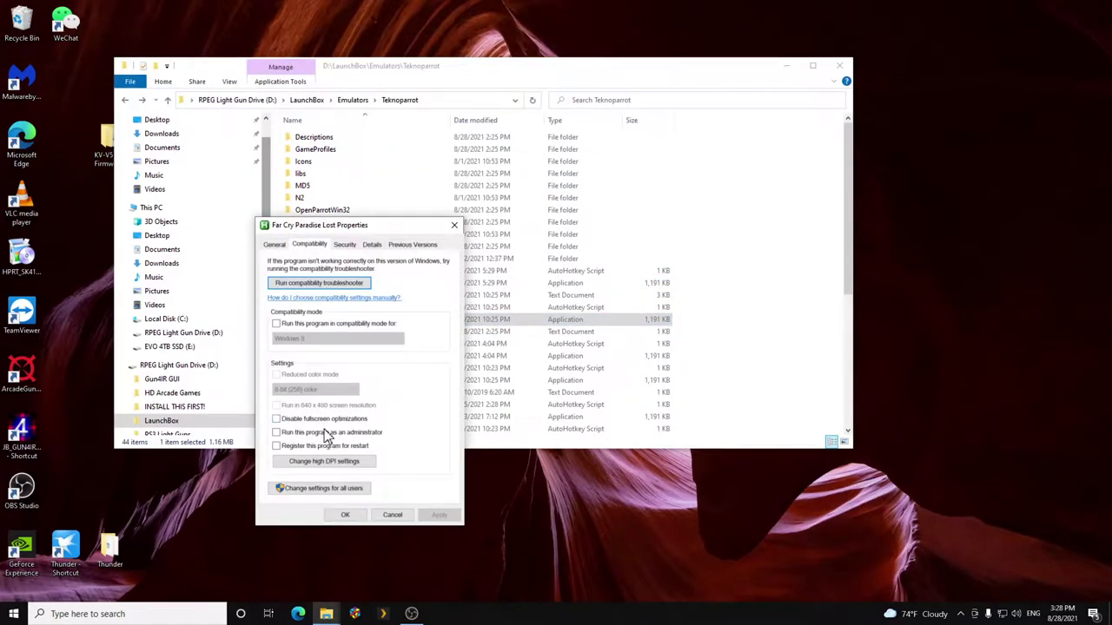
pyautogui.click(345, 514)
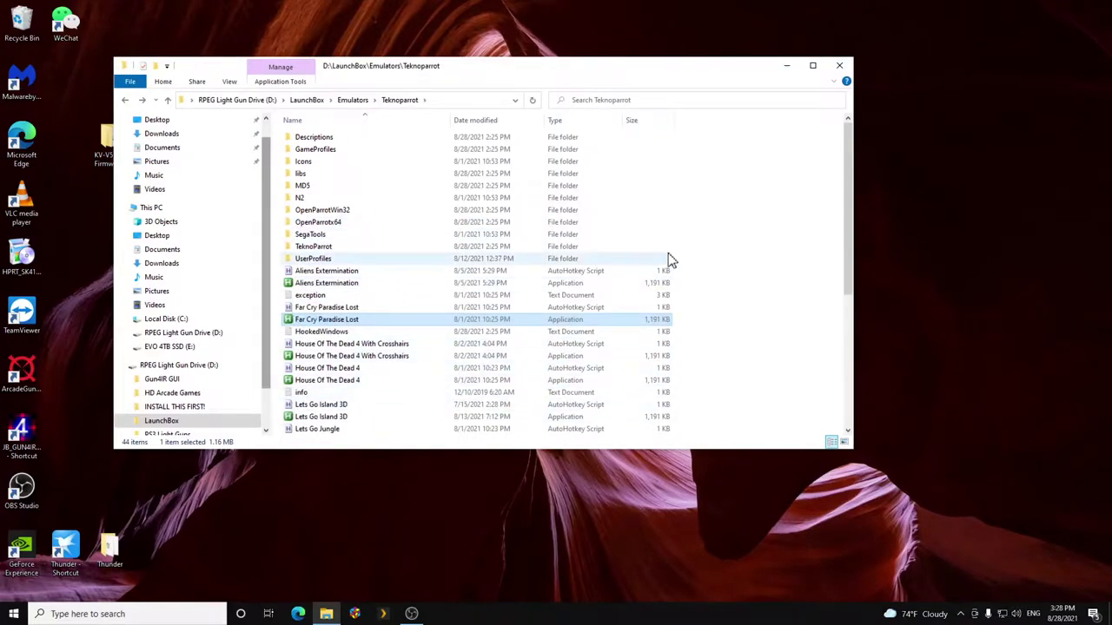
# - Launch TeknoParrotUi from the Teknoparrot folder
pyautogui.scroll(-2, 630, 239)
pyautogui.scroll(-4, 422, 377)
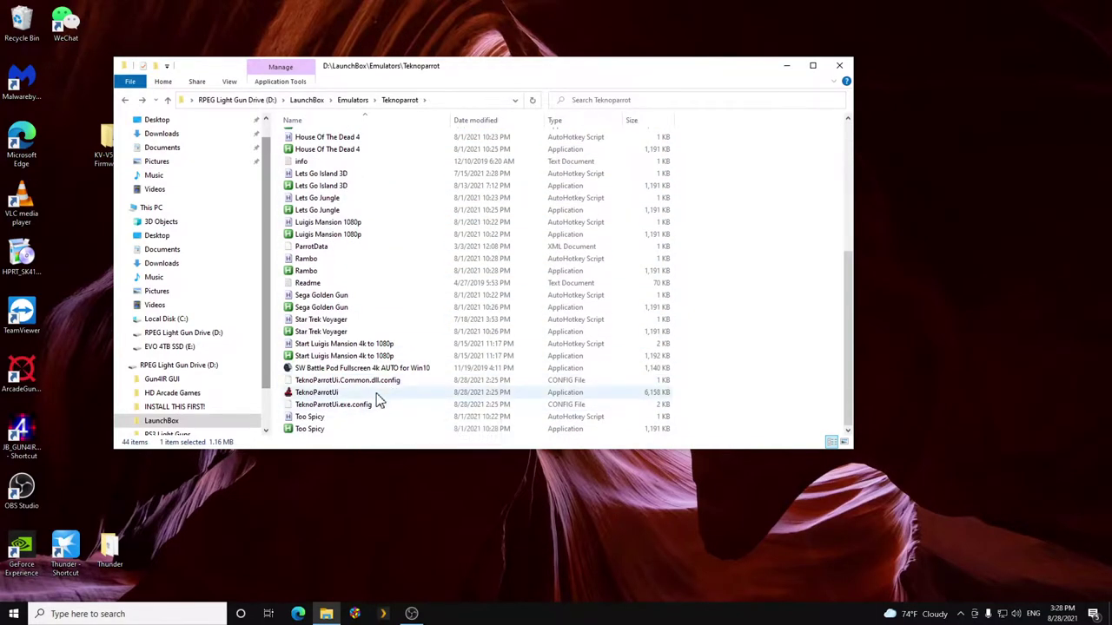
pyautogui.click(376, 395)
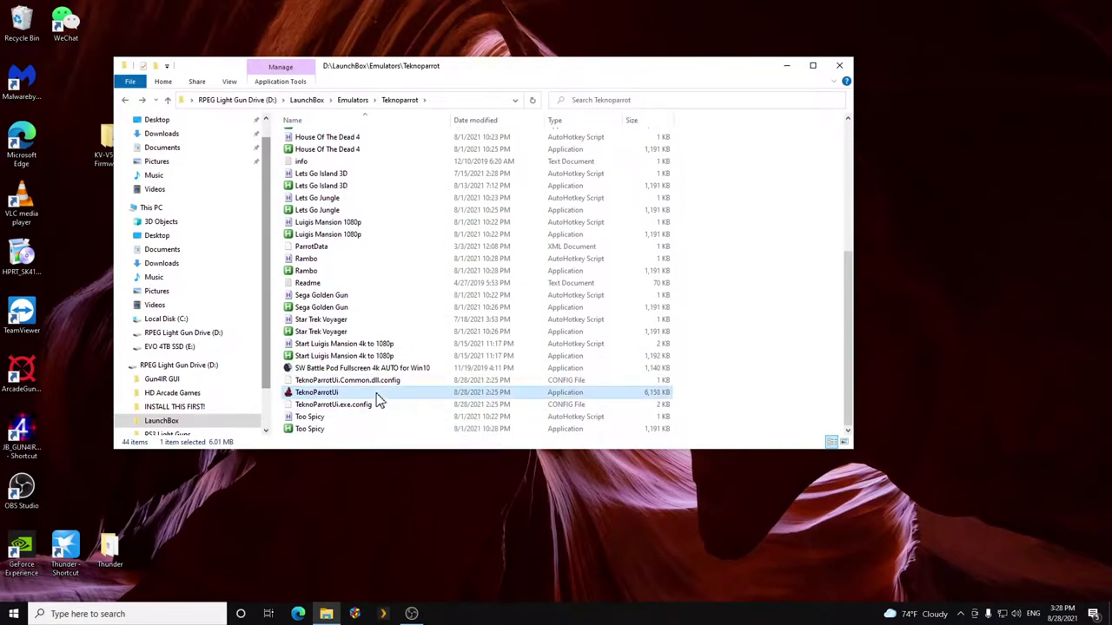
pyautogui.doubleClick(379, 397)
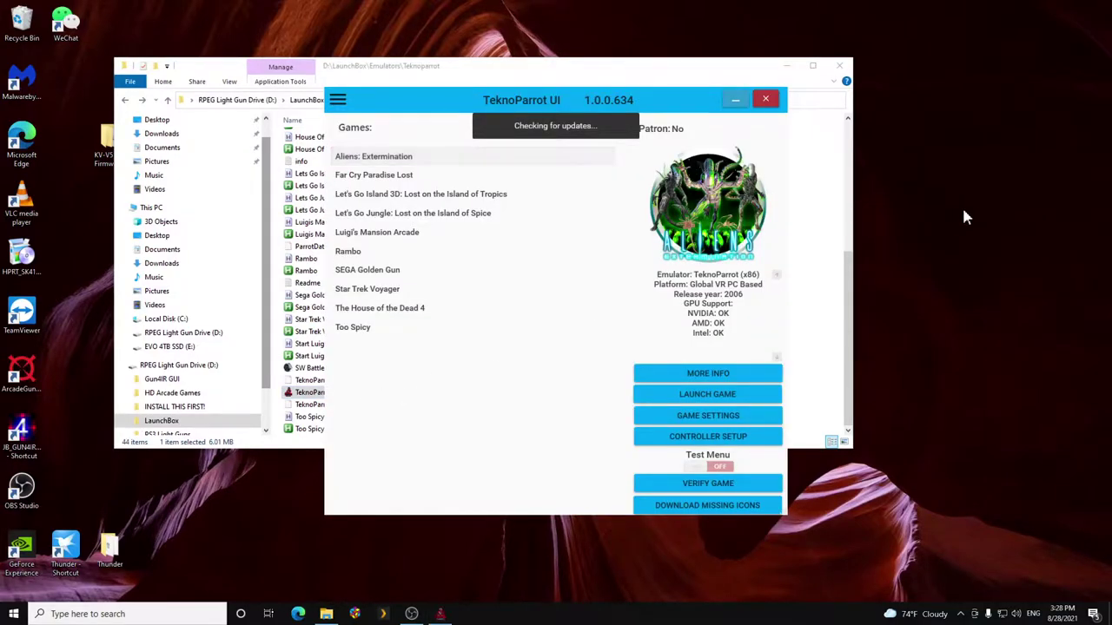
# - Set the Windows display resolution to 1920 × 1080, close the display settings, and reposition the TeknoParrot UI window
pyautogui.rightClick(935, 219)
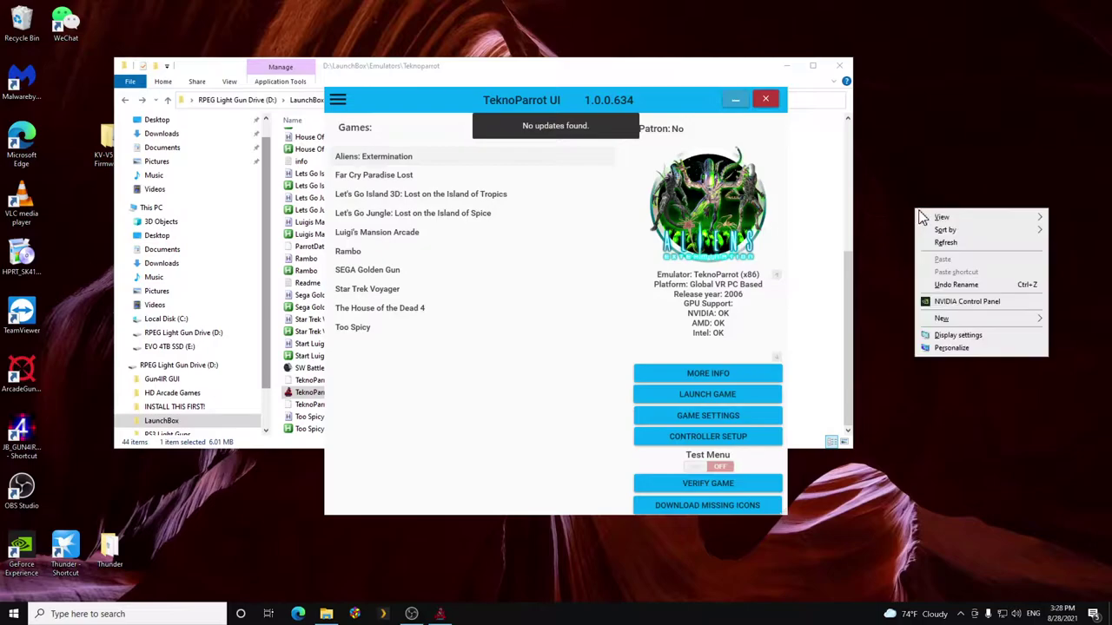
pyautogui.click(966, 335)
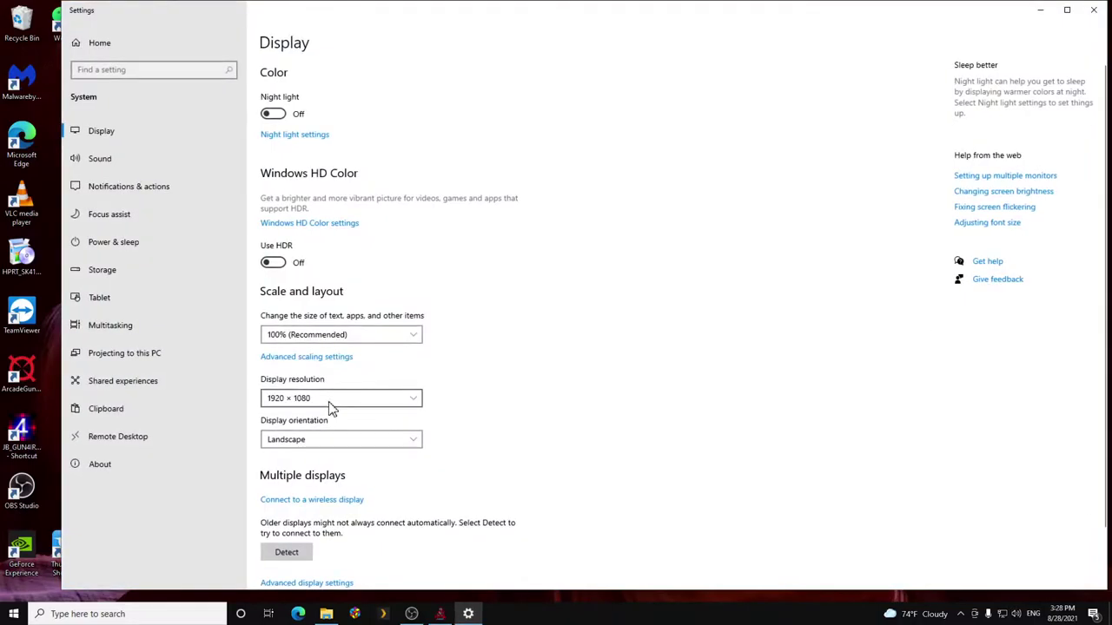
pyautogui.click(328, 400)
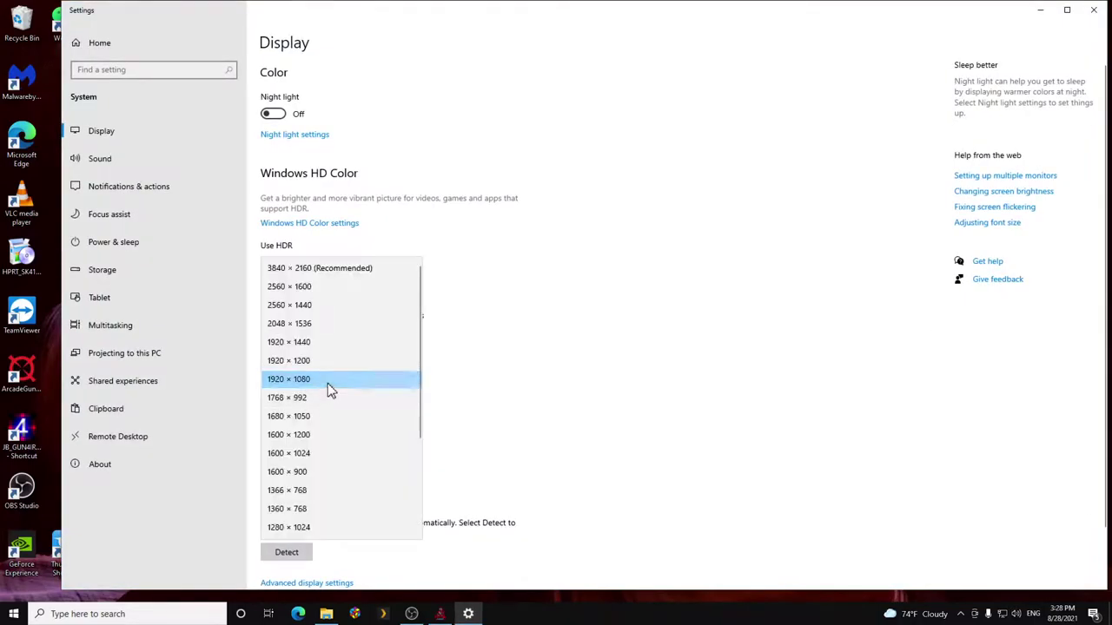
pyautogui.click(327, 383)
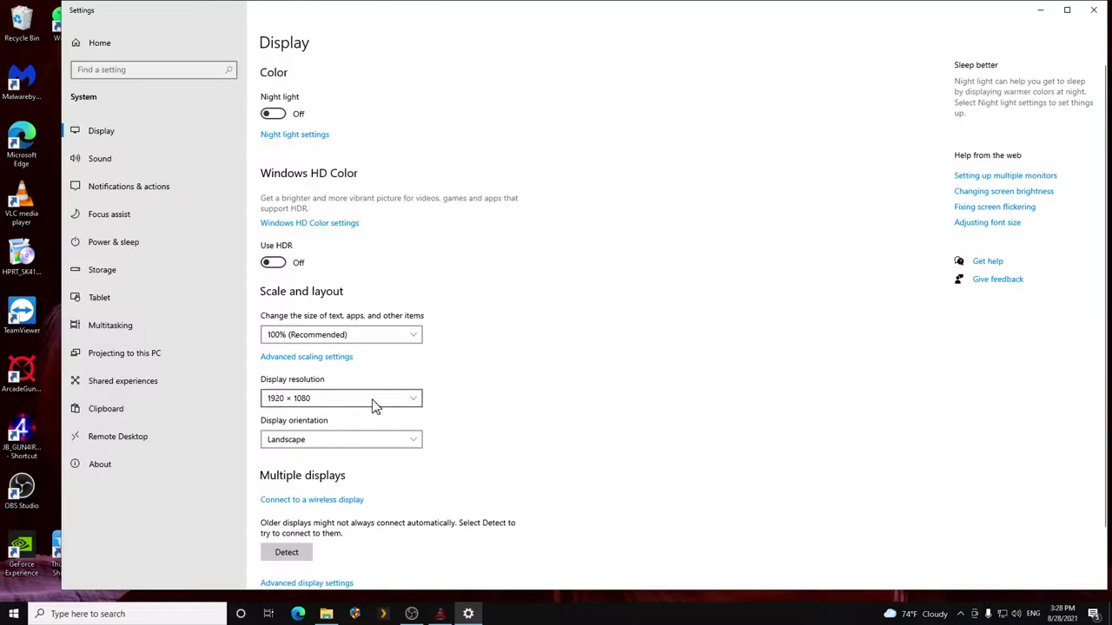
pyautogui.click(1092, 10)
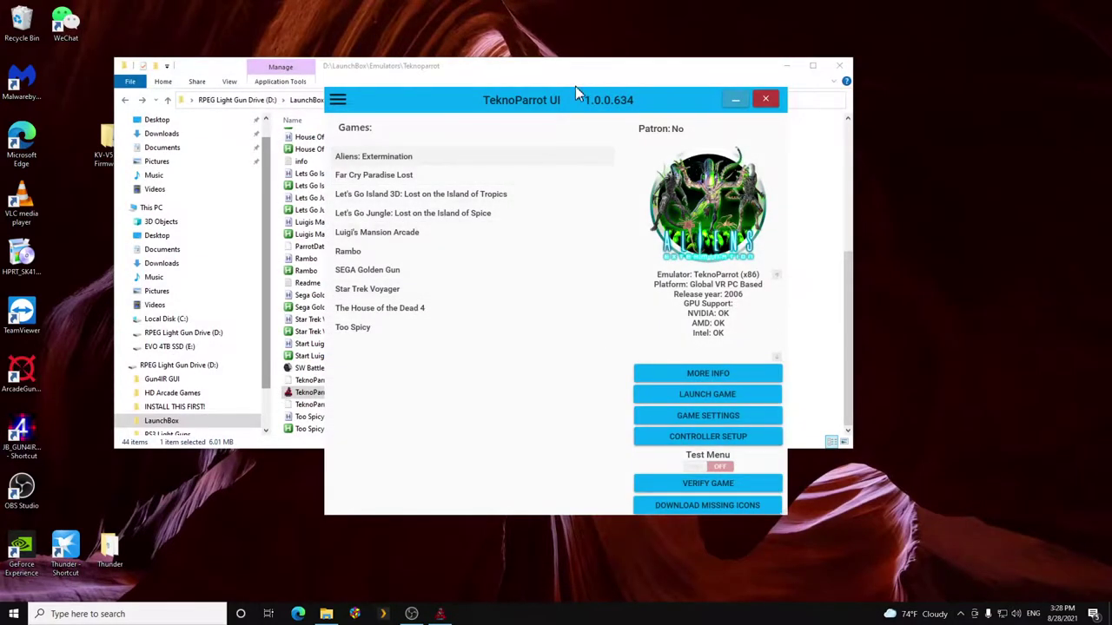
pyautogui.moveTo(572, 89); pyautogui.dragTo(544, 100)
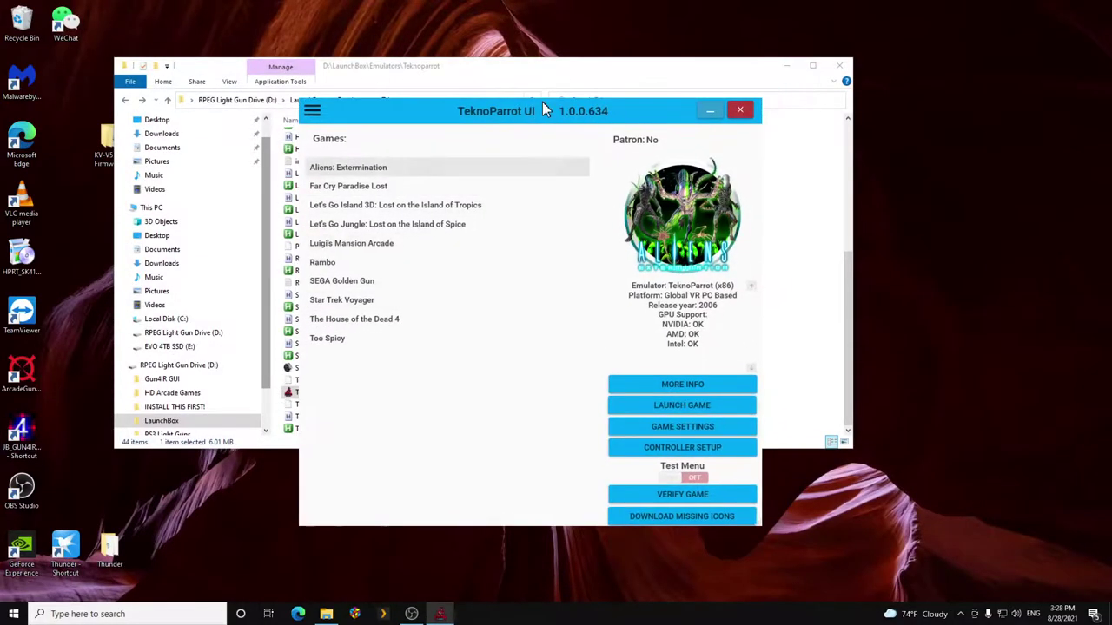
# - Review the game settings of Aliens: Extermination, including RawInput and the 1920 × 1080 custom resolution, and save them
pyautogui.click(667, 428)
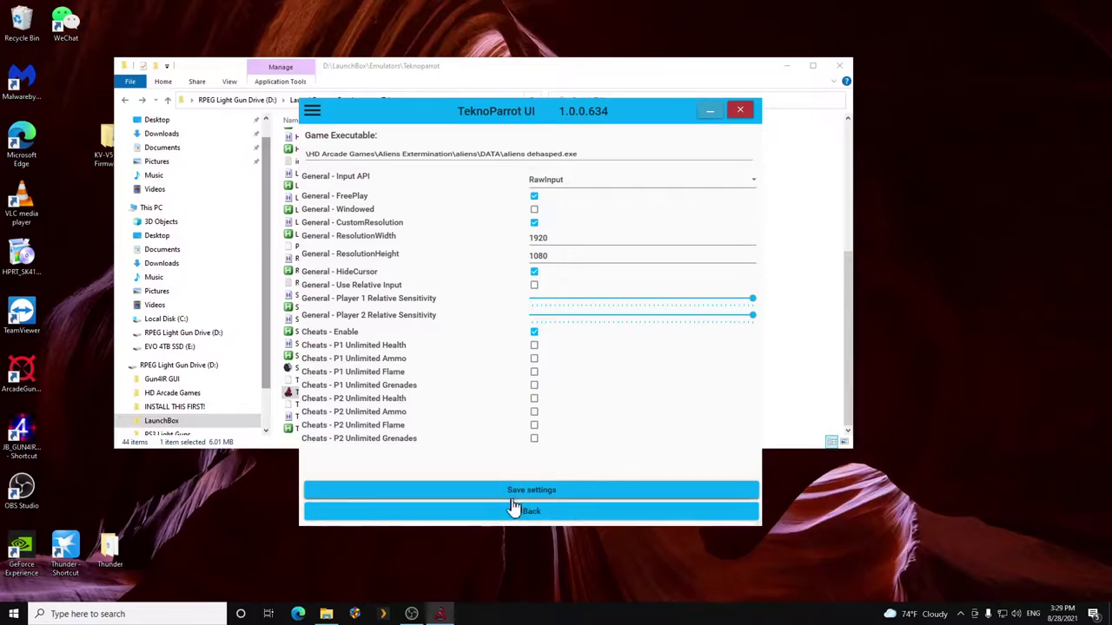
pyautogui.click(559, 491)
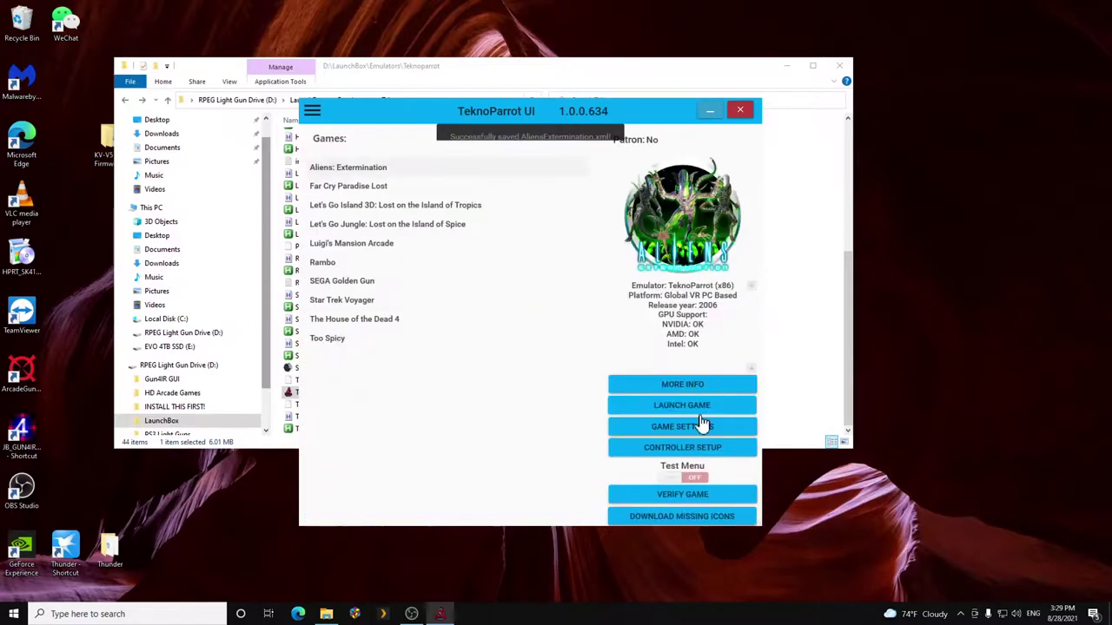
# - In the Aliens: Extermination controller setup, assign Coin Chutes 1 and 2 to 2.4G Mouse D5 and D6, and Player 1 and 2 Start to D1 and D2
pyautogui.click(711, 449)
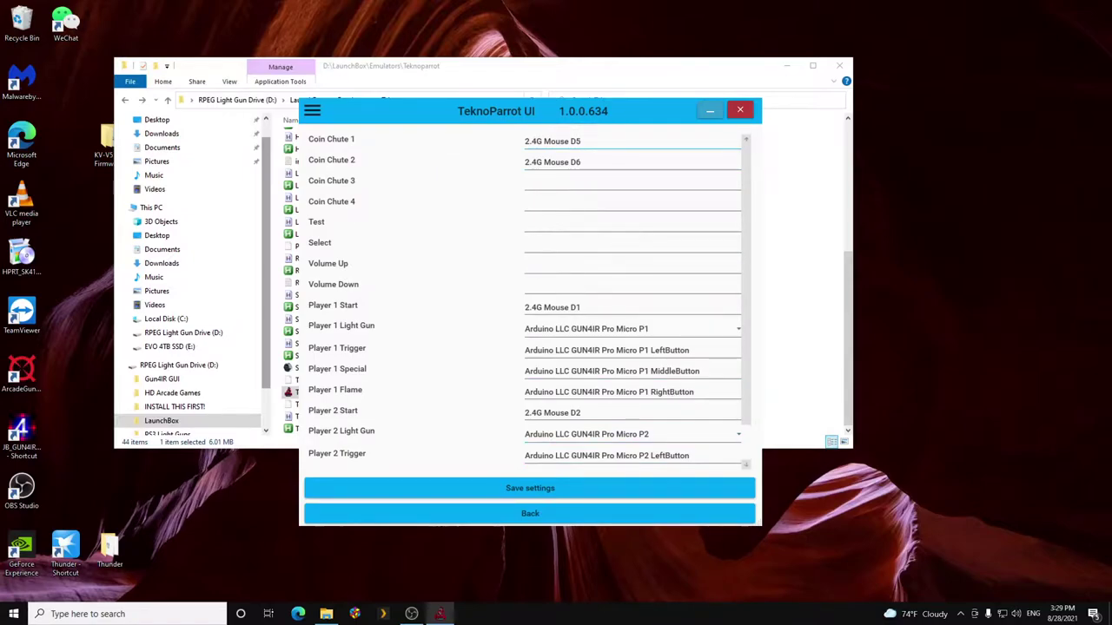
pyautogui.click(599, 140)
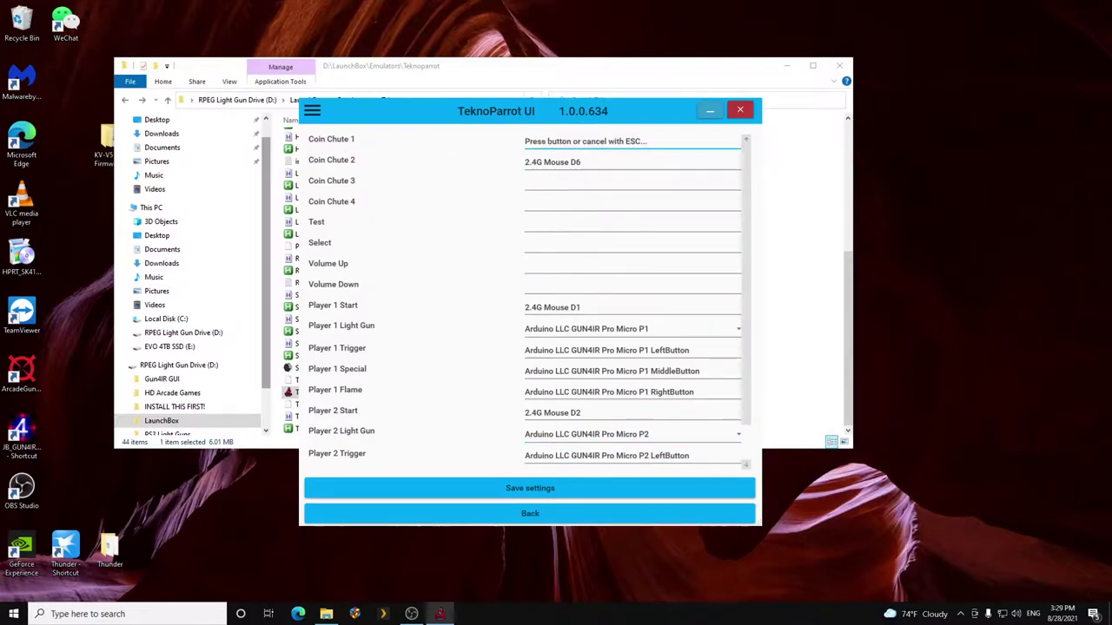
pyautogui.click(650, 173)
pyautogui.click(651, 174)
pyautogui.click(650, 174)
pyautogui.click(608, 307)
pyautogui.click(608, 308)
pyautogui.click(615, 413)
pyautogui.click(615, 413)
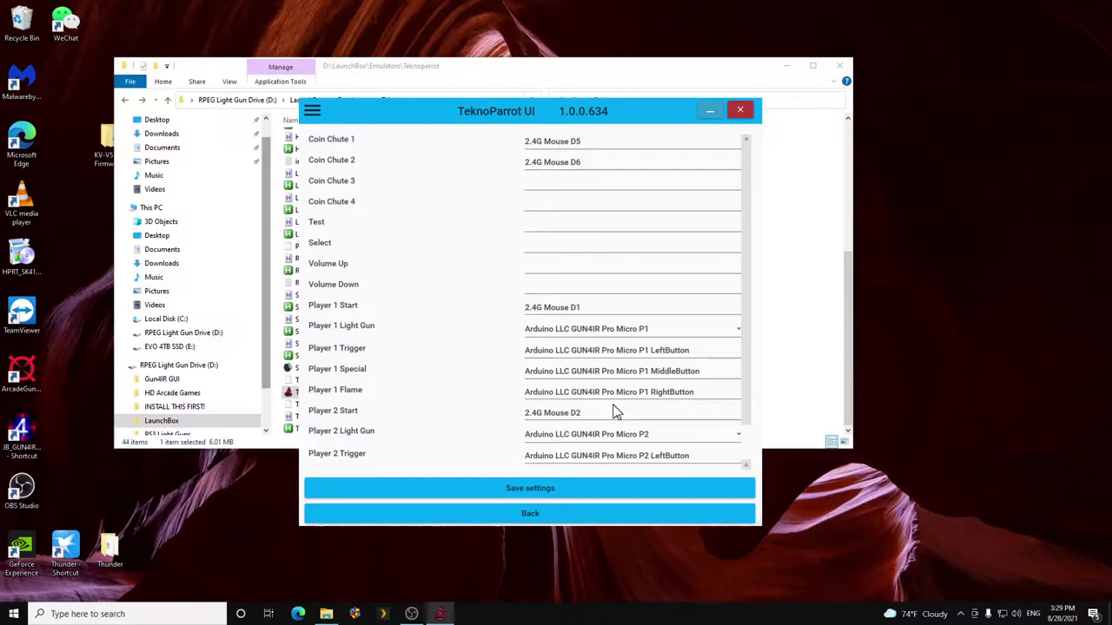
# - Reset the Player 1 Light Gun to None and reselect Arduino LLC GUN4IR Pro Micro P1 as its device
pyautogui.scroll(-1, 615, 358)
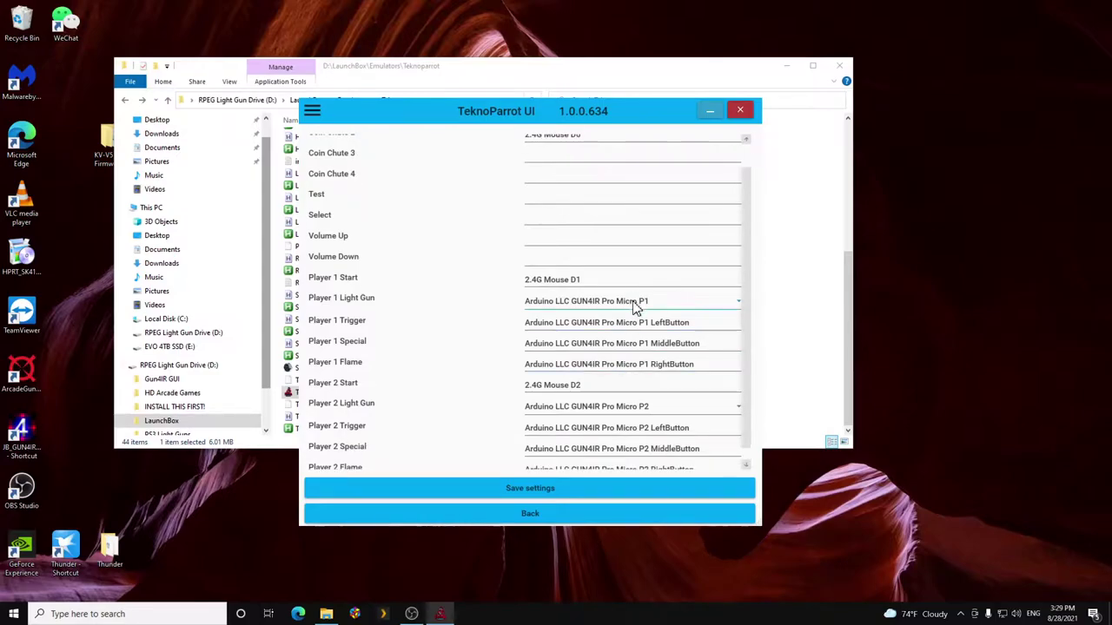
pyautogui.scroll(-1, 632, 300)
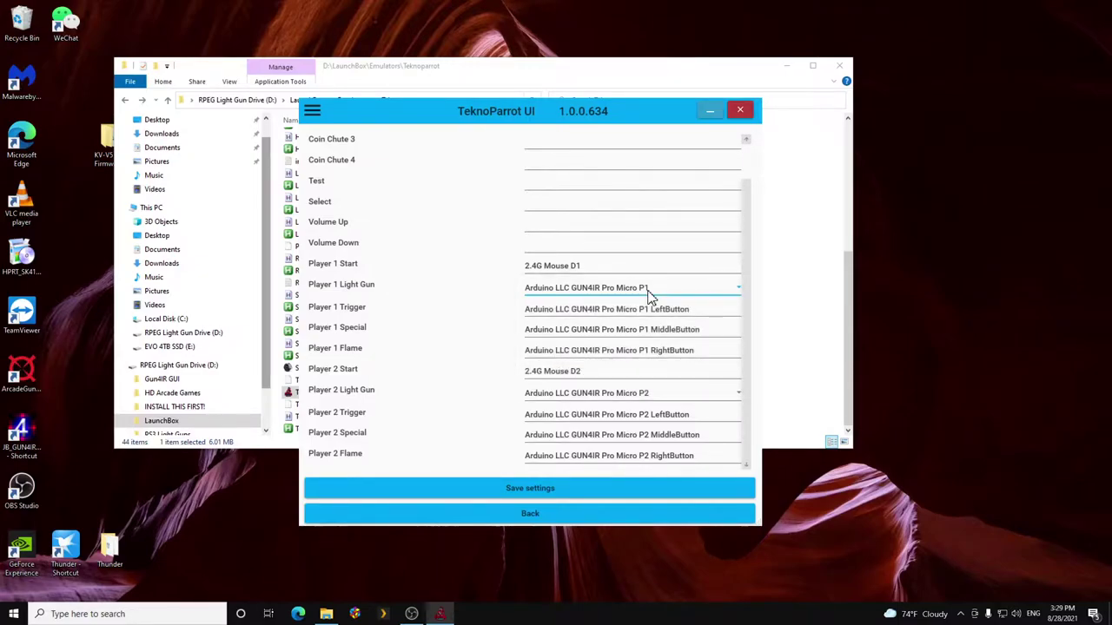
pyautogui.click(650, 296)
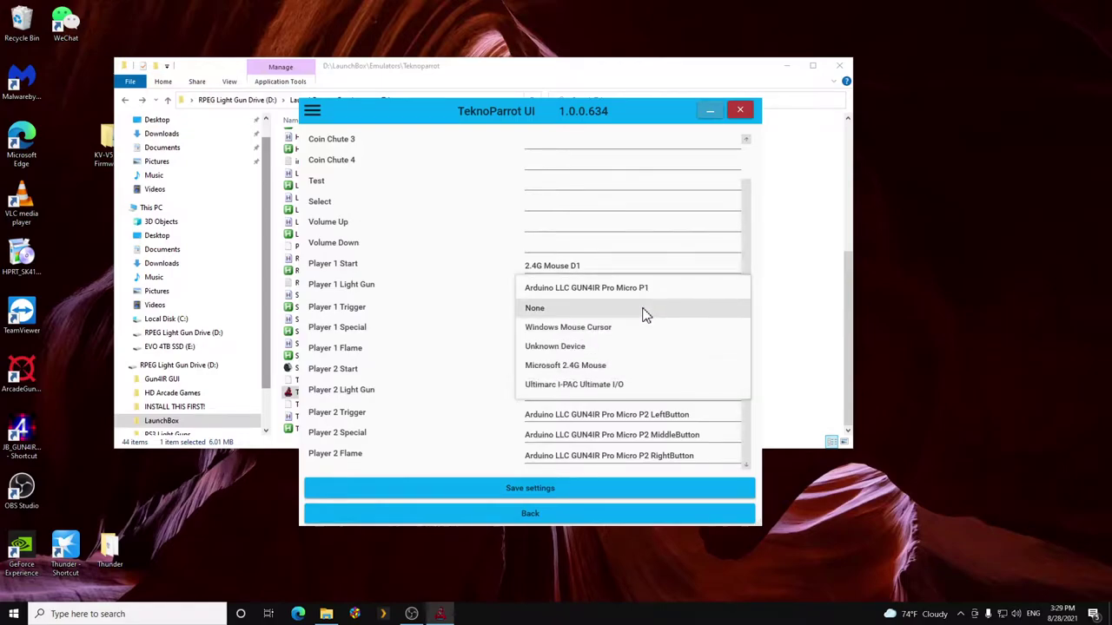
pyautogui.click(646, 316)
pyautogui.click(645, 285)
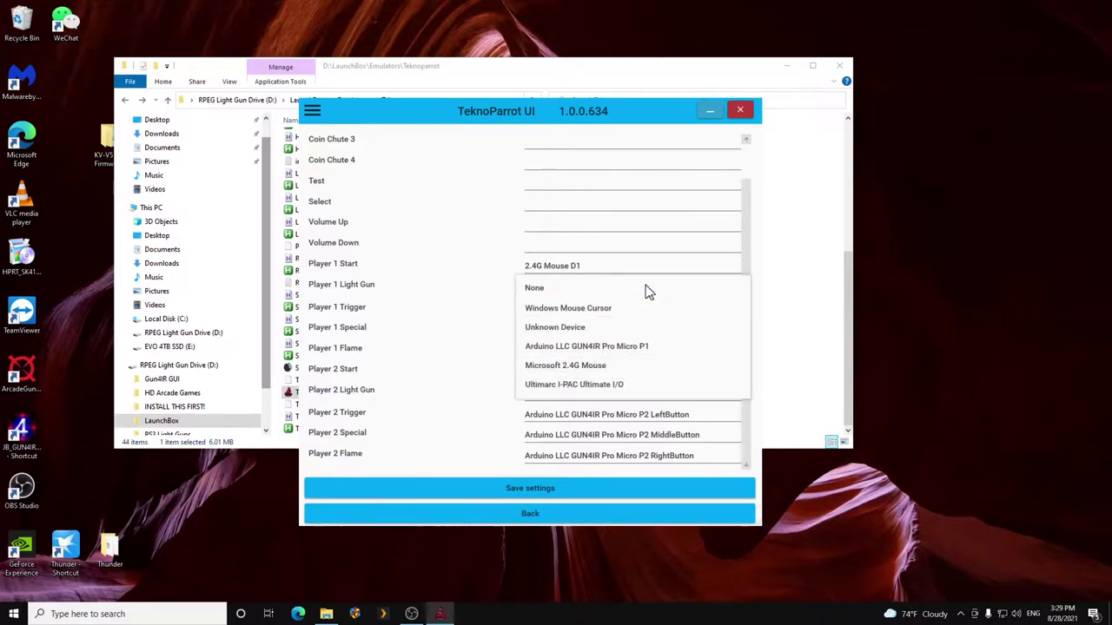
pyautogui.click(630, 347)
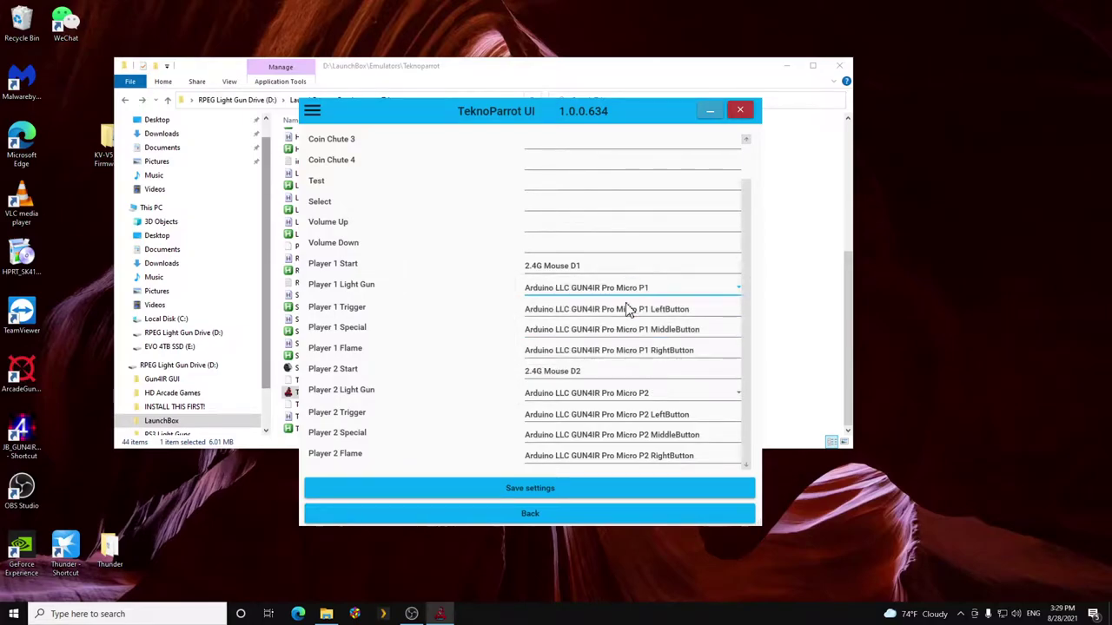
# - Assign Player 1 Trigger, Special and Flame to the P1 gun's LeftButton, MiddleButton and RightButton
pyautogui.click(628, 312)
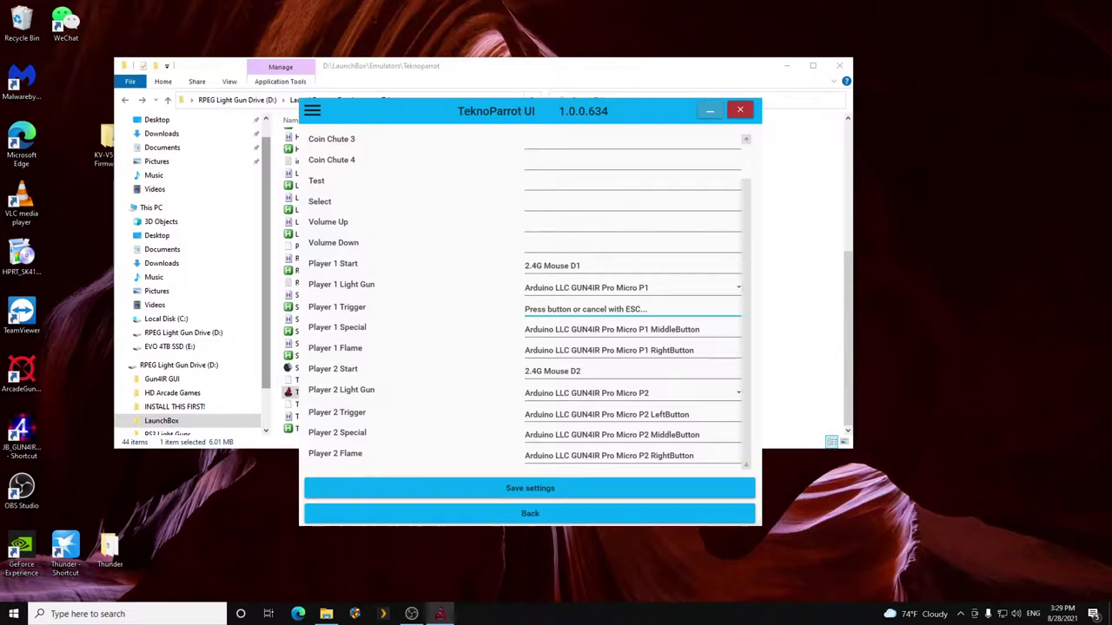
pyautogui.click(526, 320)
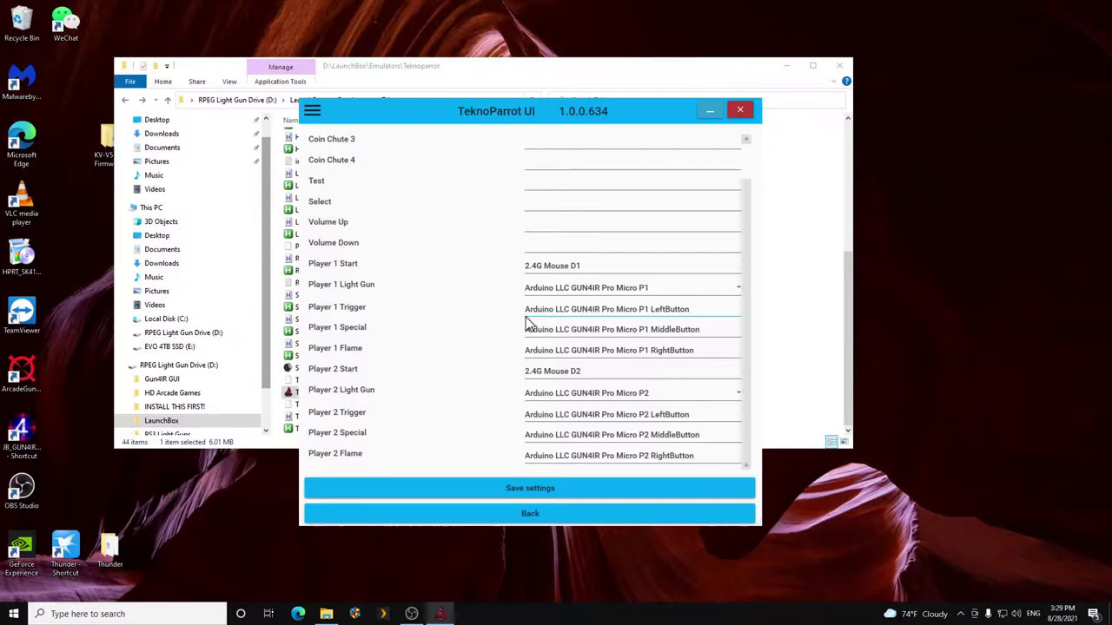
pyautogui.press('Tab')
pyautogui.press('Return')
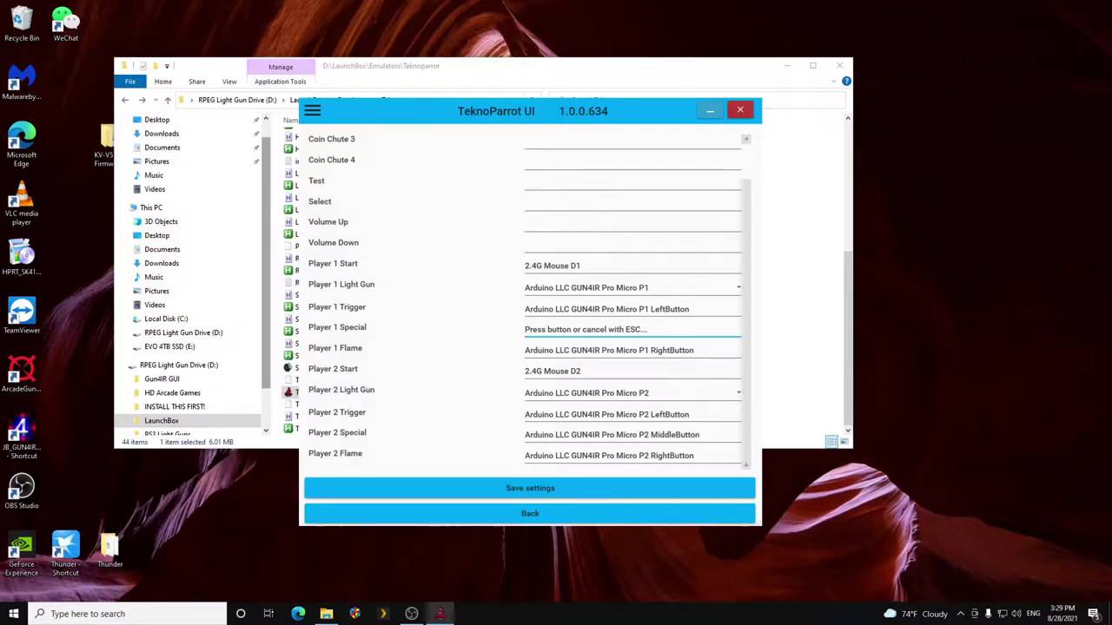
pyautogui.middleClick(527, 342)
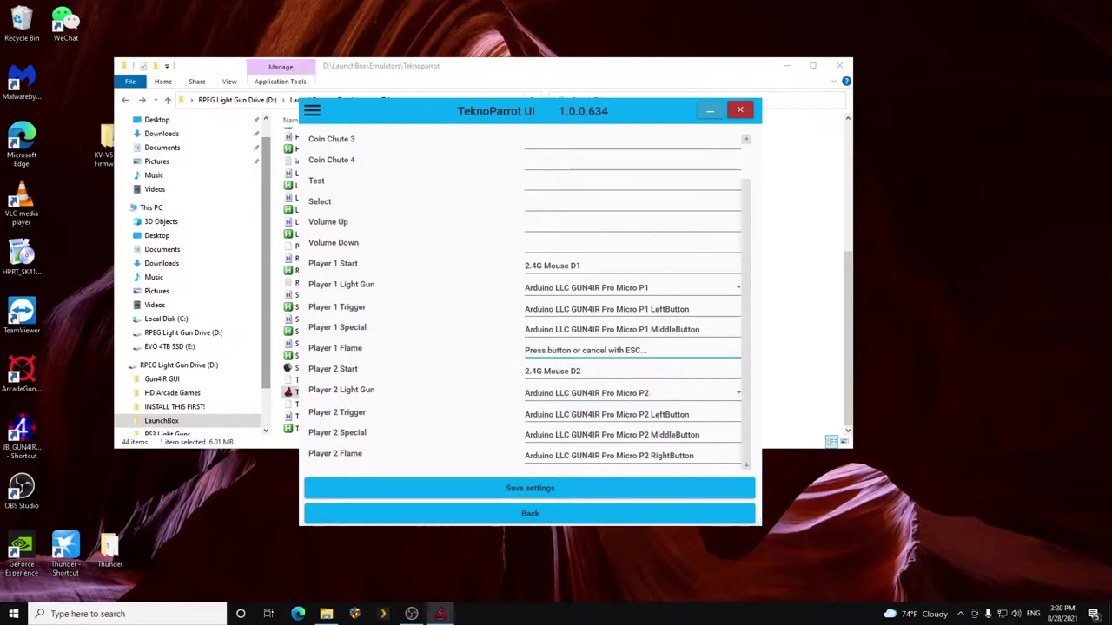
pyautogui.rightClick(528, 363)
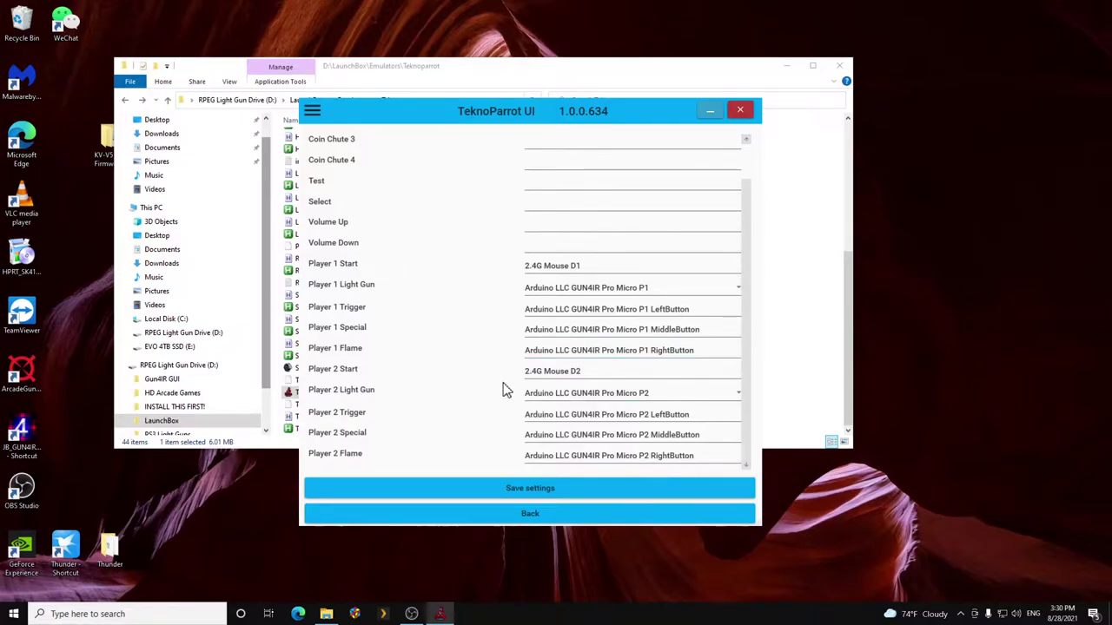
# - Reset the Player 2 Light Gun to None, reselect Arduino LLC GUN4IR Pro Micro P2, and save the Aliens: Extermination controller settings
pyautogui.click(622, 399)
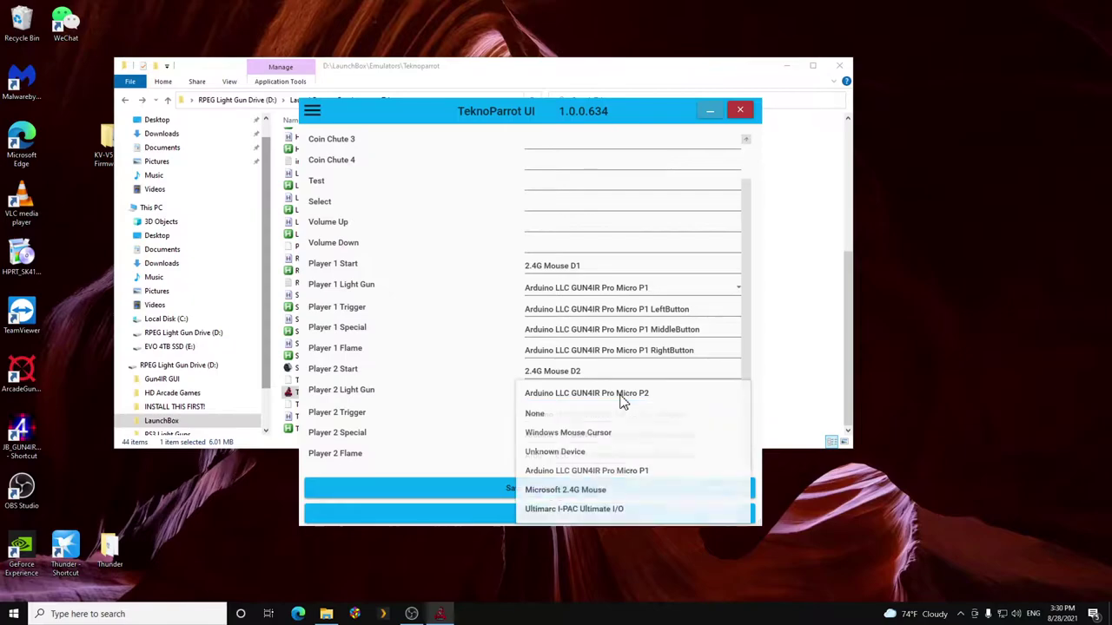
pyautogui.click(617, 420)
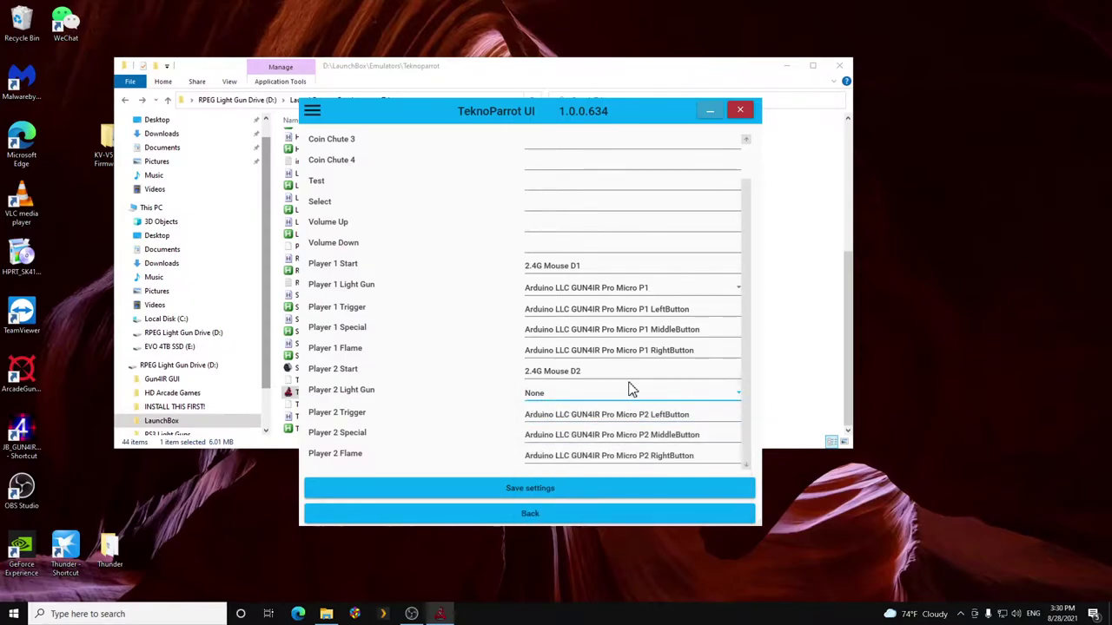
pyautogui.click(631, 394)
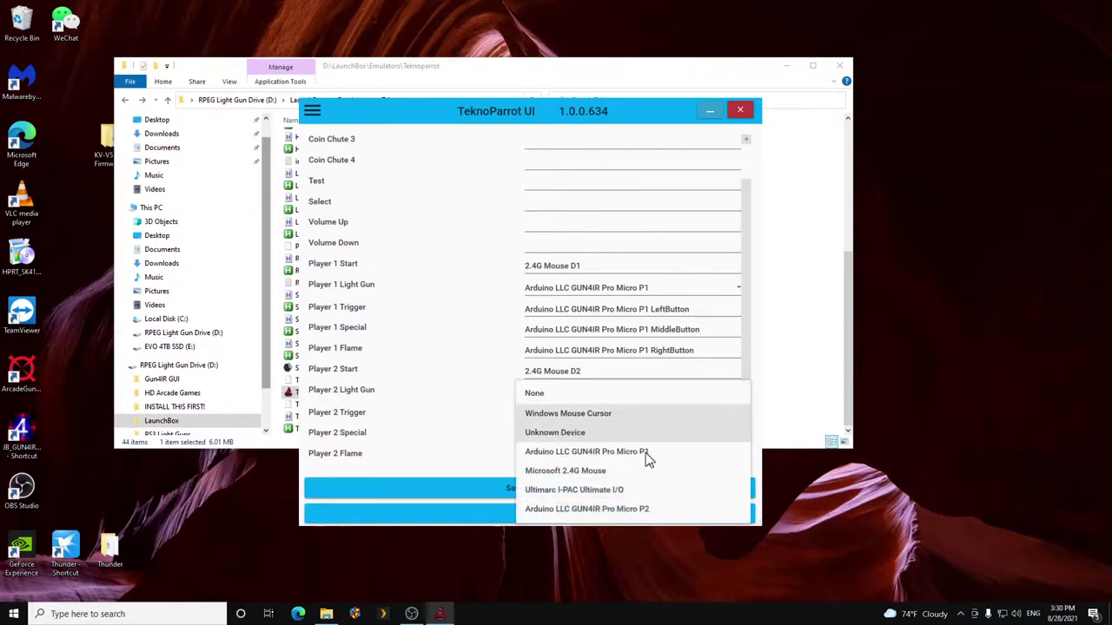
pyautogui.click(657, 512)
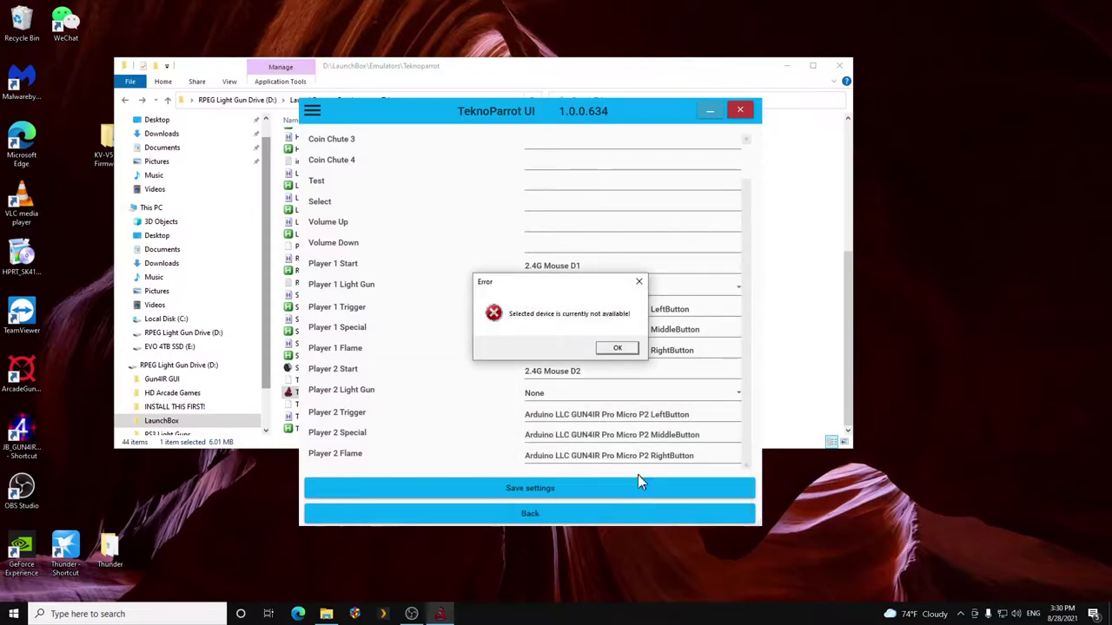
pyautogui.click(619, 349)
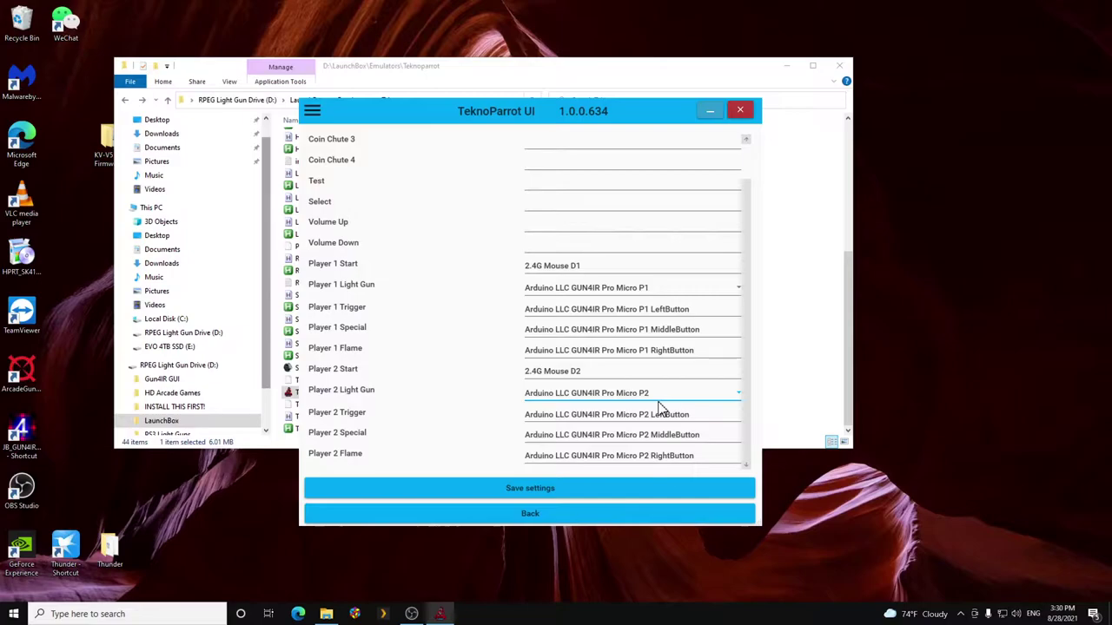
pyautogui.click(509, 488)
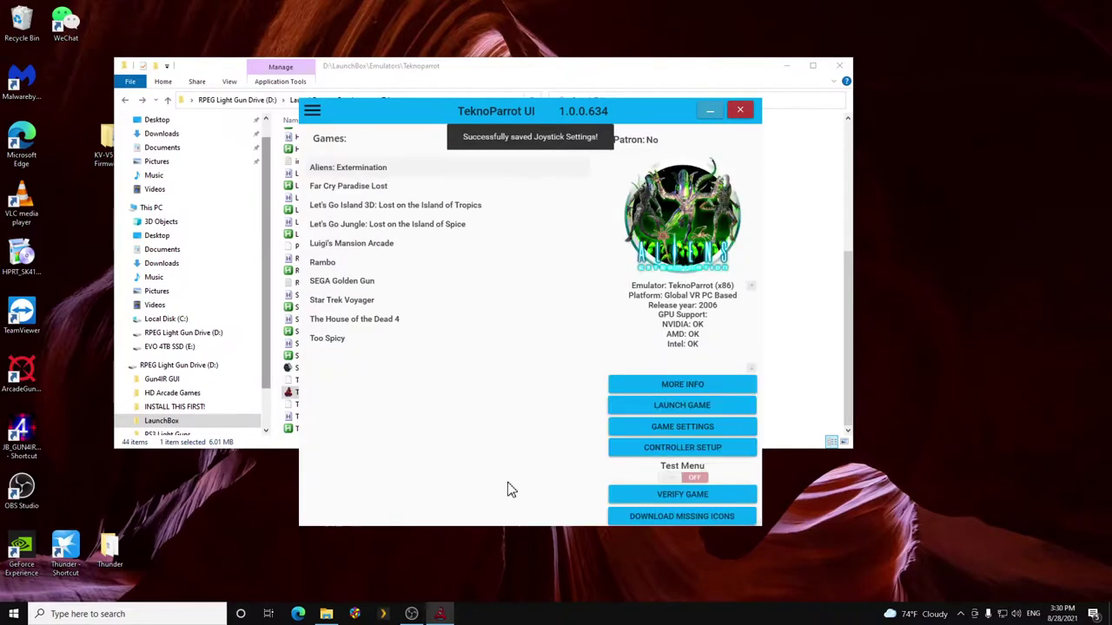
# - In Far Cry Paradise Lost's controller setup, assign Player 1 Trigger to the P1 gun's LeftButton and Grenade to its RightButton, and save
pyautogui.click(392, 184)
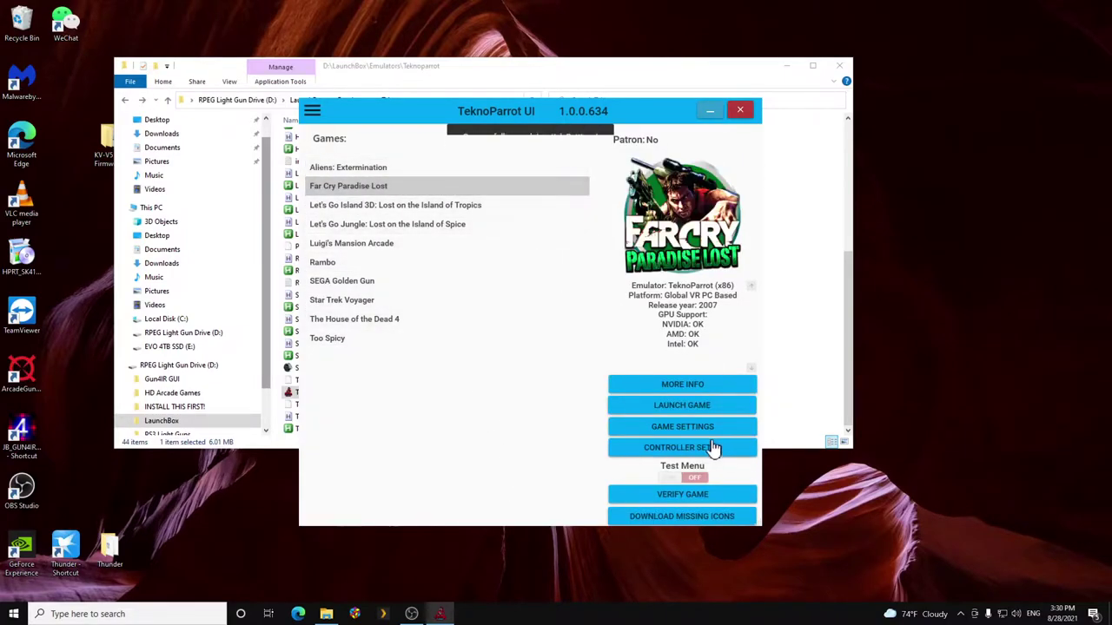
pyautogui.click(712, 449)
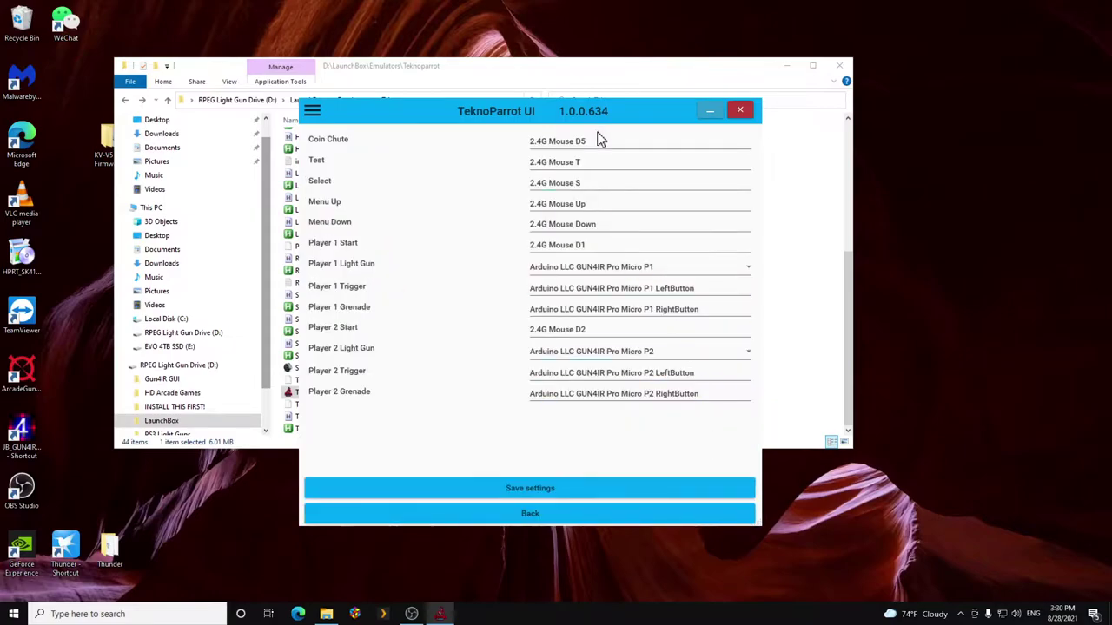
pyautogui.click(585, 278)
pyautogui.click(585, 288)
pyautogui.click(608, 267)
pyautogui.click(625, 329)
pyautogui.click(608, 288)
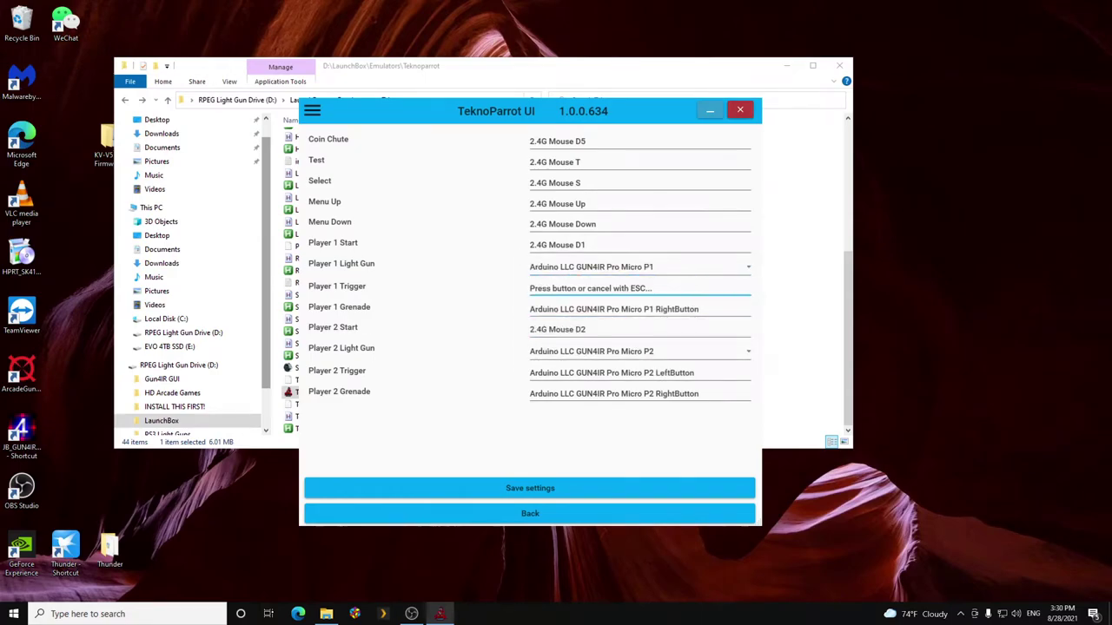
pyautogui.click(534, 303)
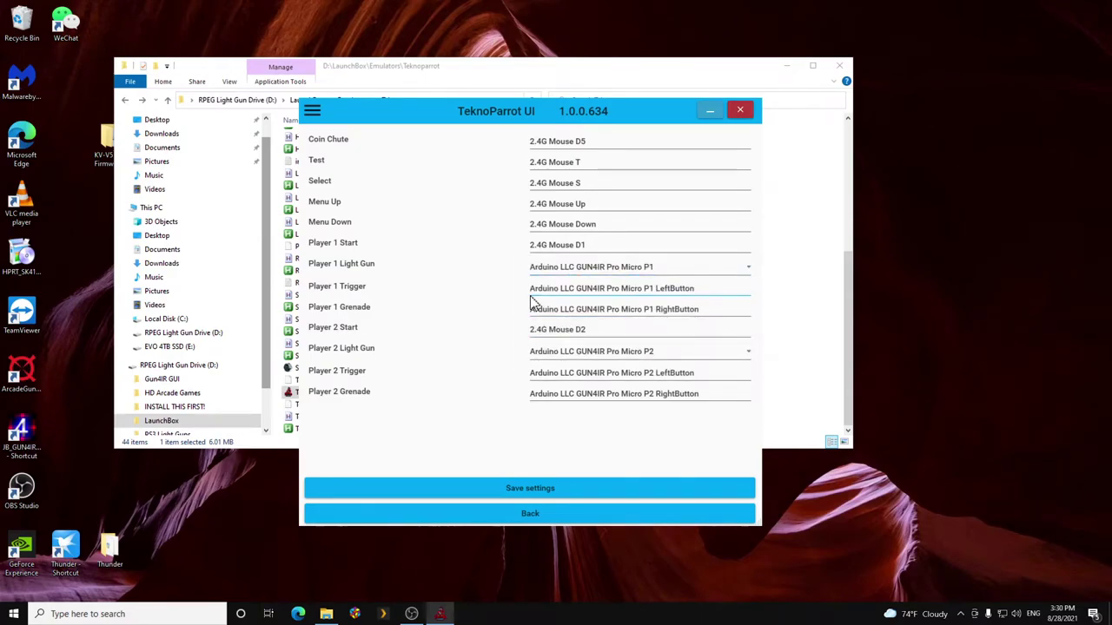
pyautogui.click(534, 306)
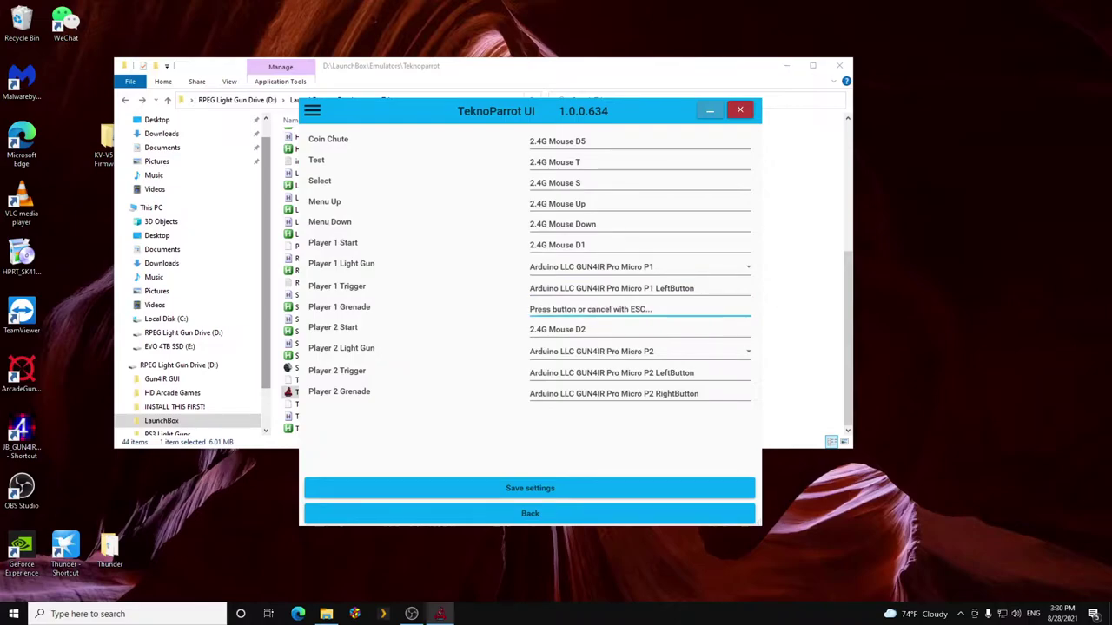
pyautogui.rightClick(534, 323)
pyautogui.click(590, 489)
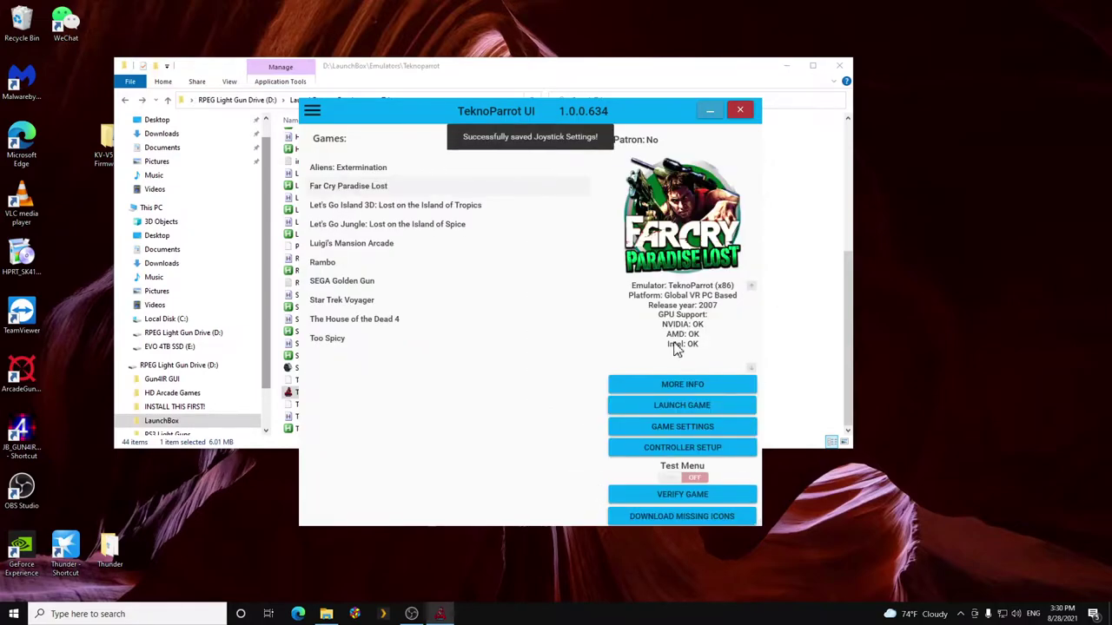
# - Look through the game entries from Let's Go Island 3D to SEGA Golden Gun
pyautogui.click(456, 213)
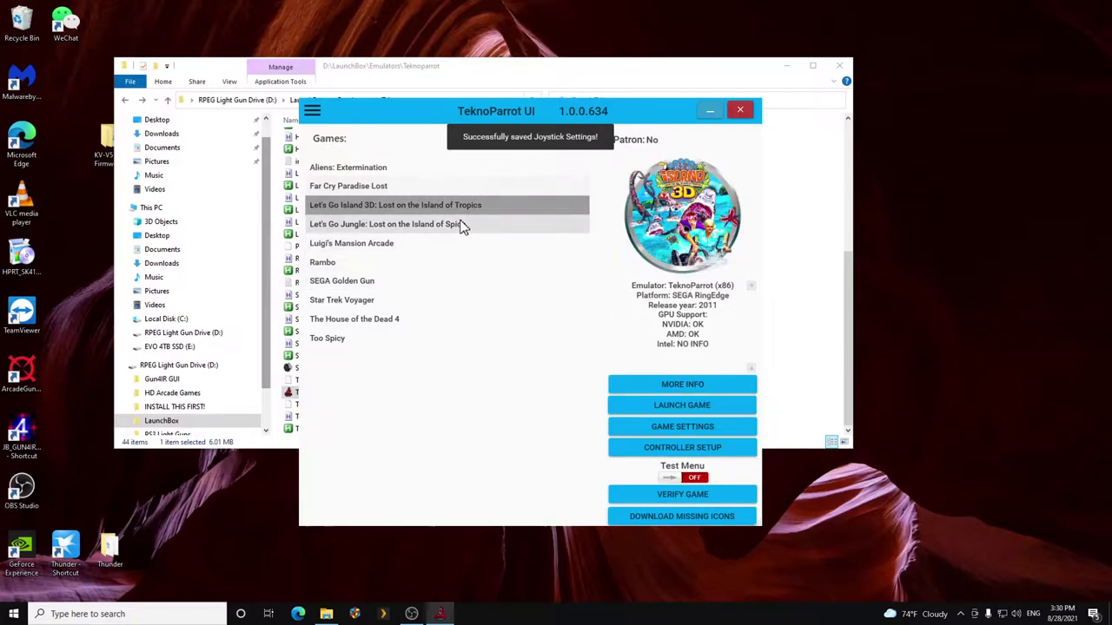
pyautogui.click(461, 224)
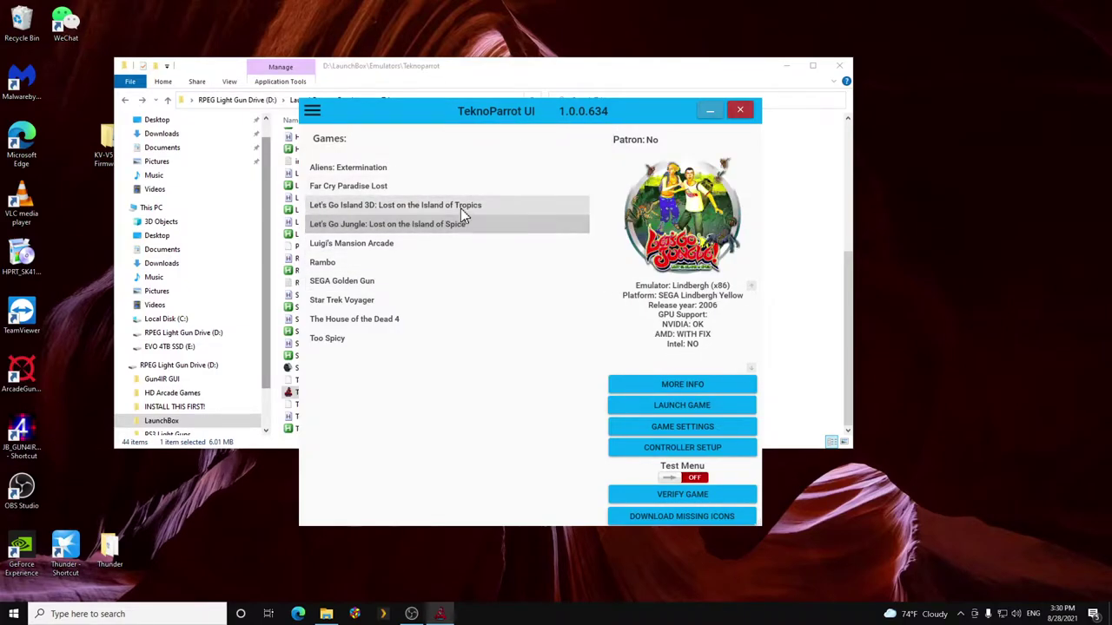
pyautogui.click(466, 247)
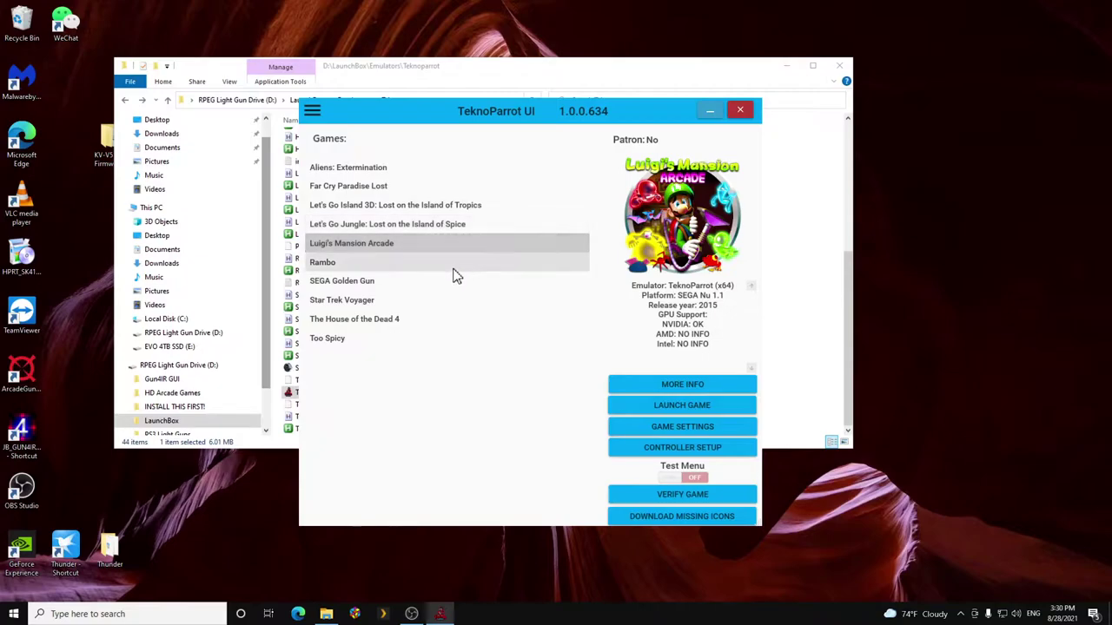
pyautogui.click(453, 268)
pyautogui.click(449, 286)
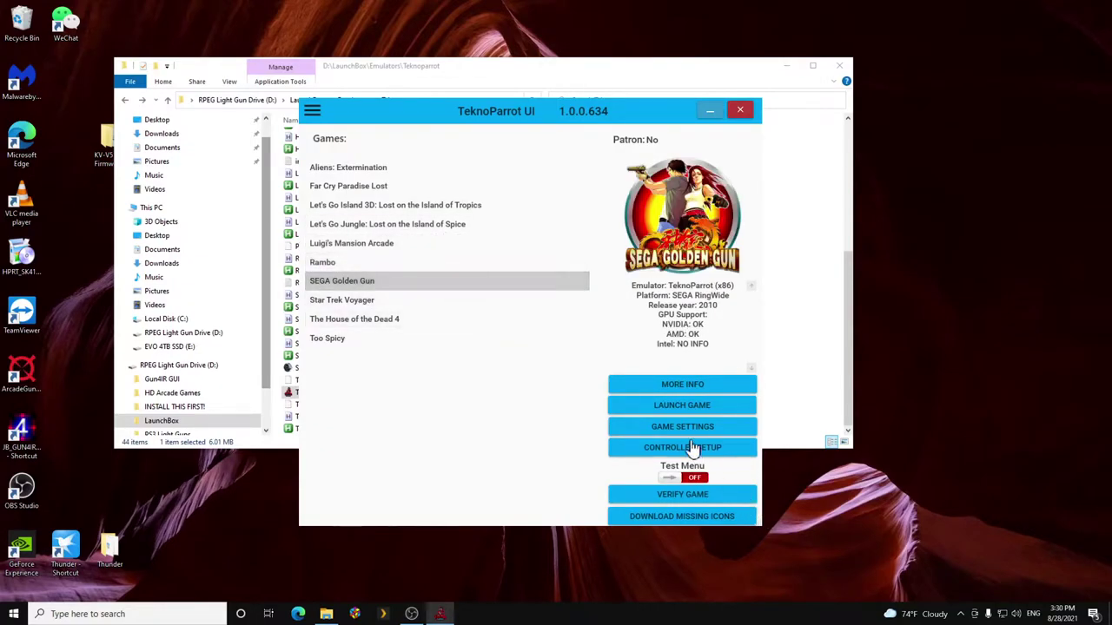
# - Change the resolution width and height in Star Trek Voyager's game settings and save them
pyautogui.click(385, 301)
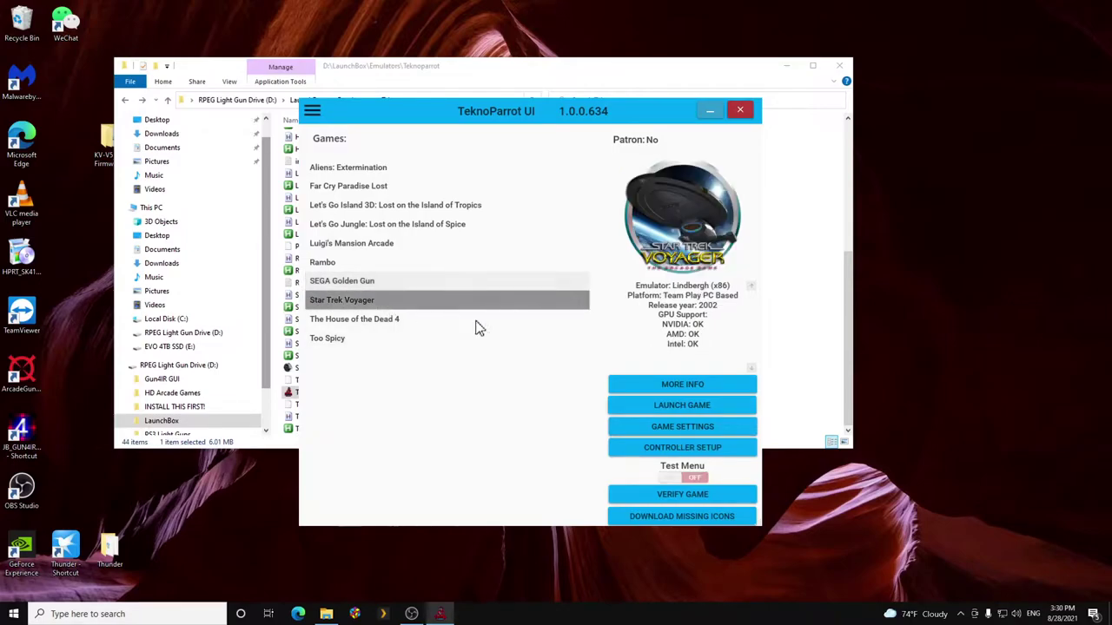
pyautogui.click(686, 429)
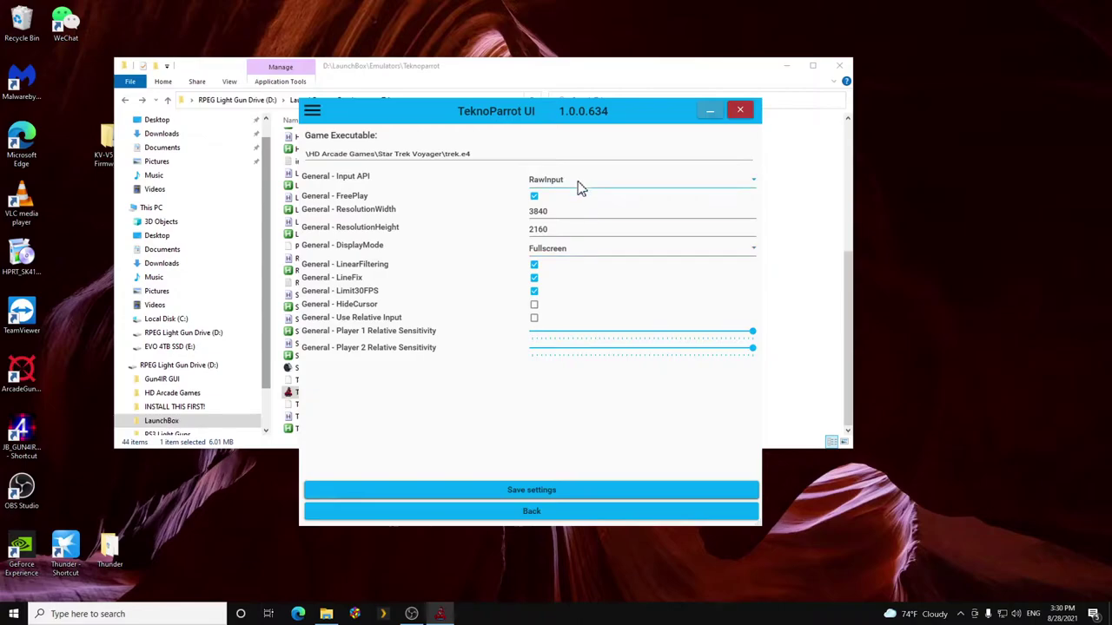
pyautogui.doubleClick(570, 213)
pyautogui.press('Tab')
pyautogui.click(561, 490)
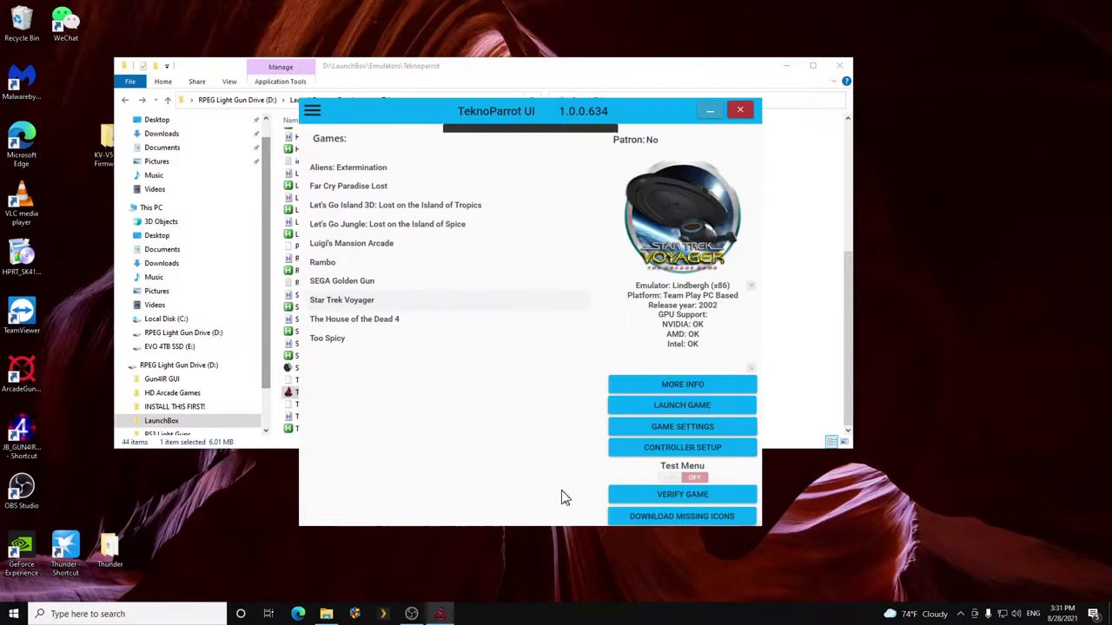
# - In Star Trek Voyager's controller setup, reset the Player 1 Light Gun and reselect Arduino LLC GUN4IR Pro Micro P1
pyautogui.click(715, 446)
pyautogui.click(657, 186)
pyautogui.click(652, 203)
pyautogui.click(661, 188)
pyautogui.click(663, 244)
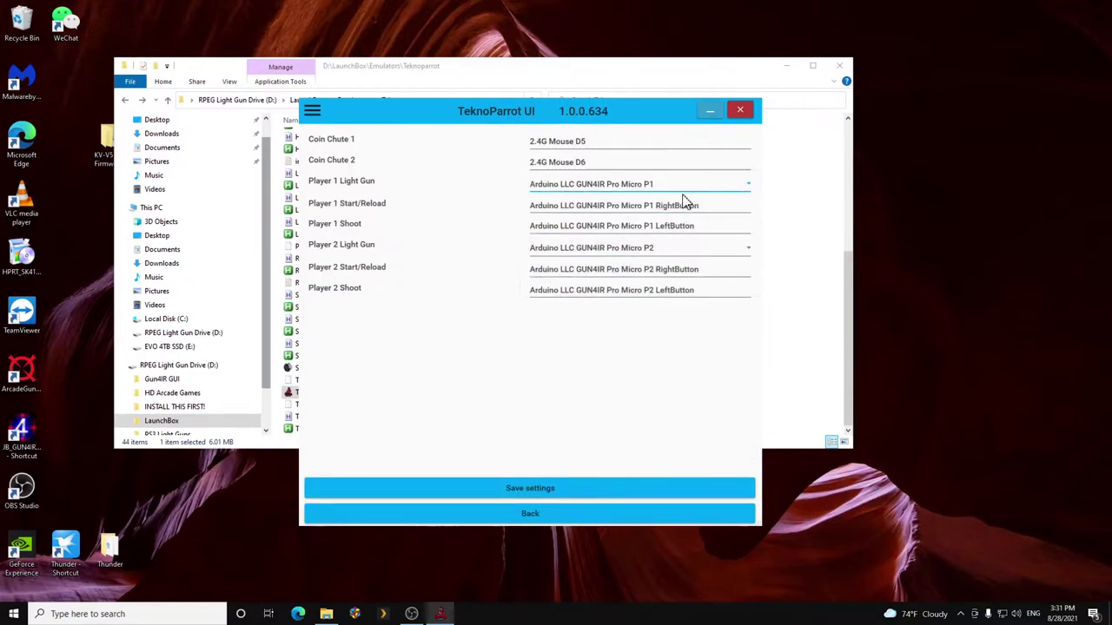
# - Assign Star Trek Voyager's Player 1 Start/Reload to the P1 gun's RightButton and Player 1 Shoot to its LeftButton, and save
pyautogui.click(683, 206)
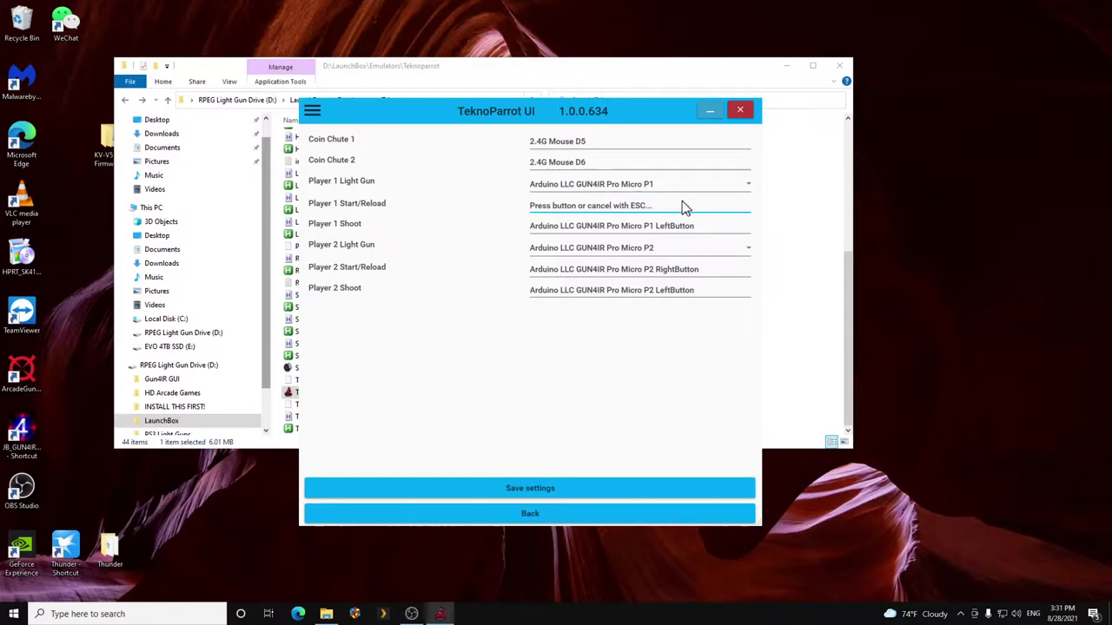
pyautogui.rightClick(533, 220)
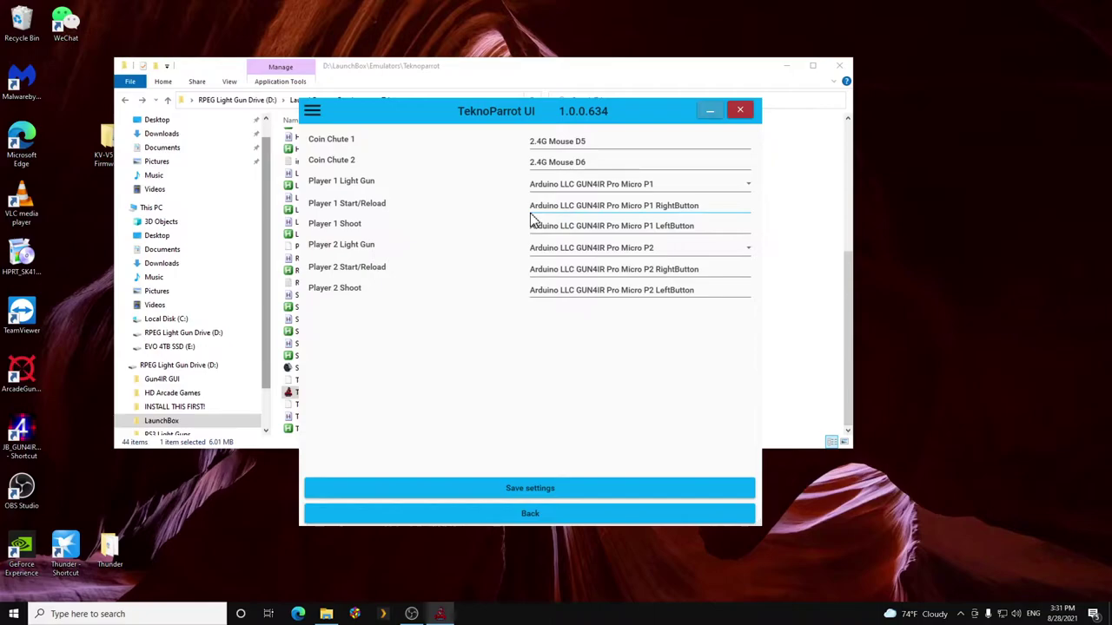
pyautogui.click(556, 228)
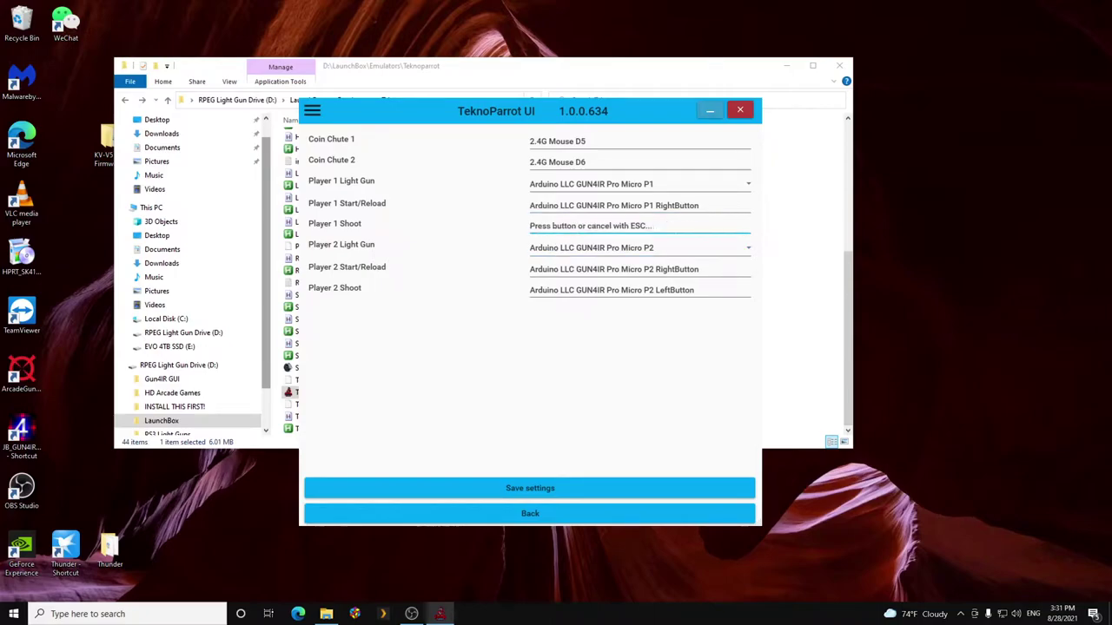
pyautogui.click(533, 240)
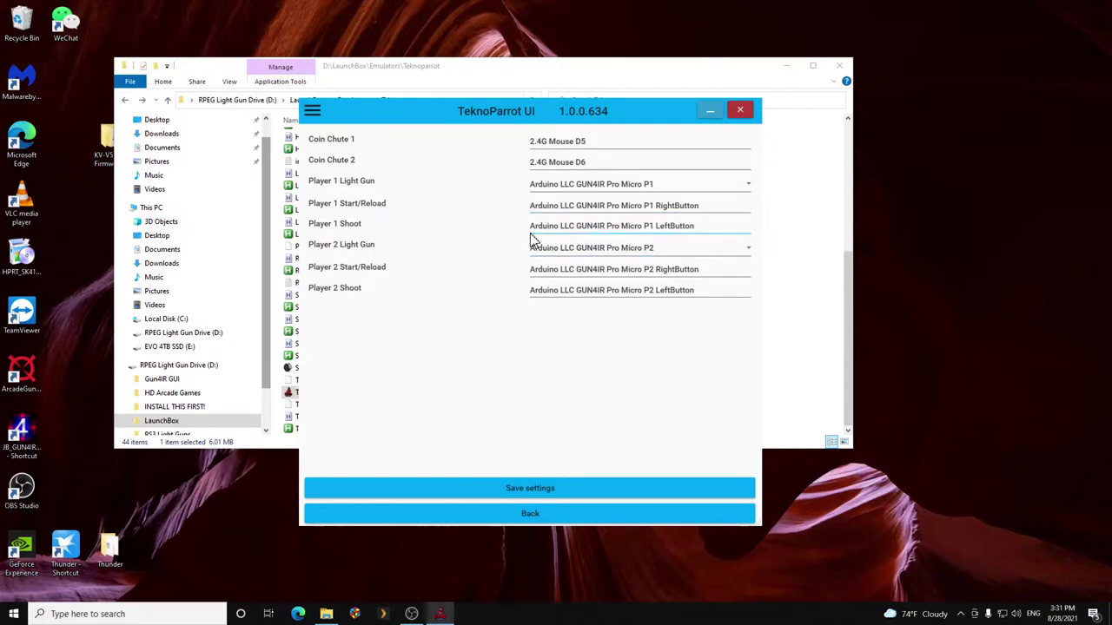
pyautogui.click(534, 491)
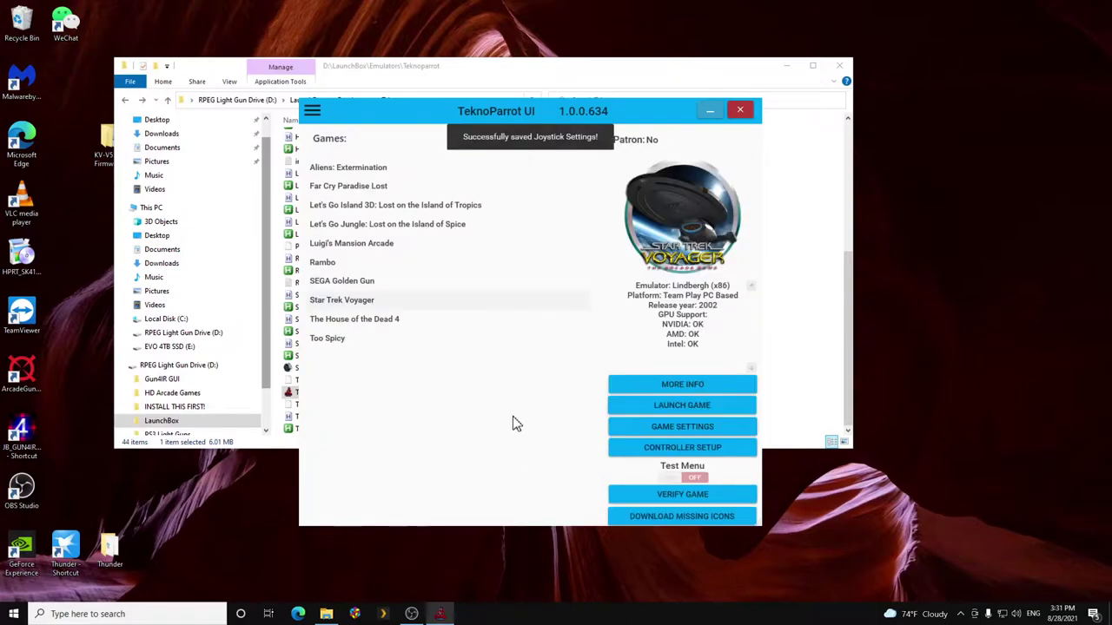
# - In The House of the Dead 4's game settings, keep RawInput as the Input API, enable crosshairs, and save
pyautogui.click(406, 318)
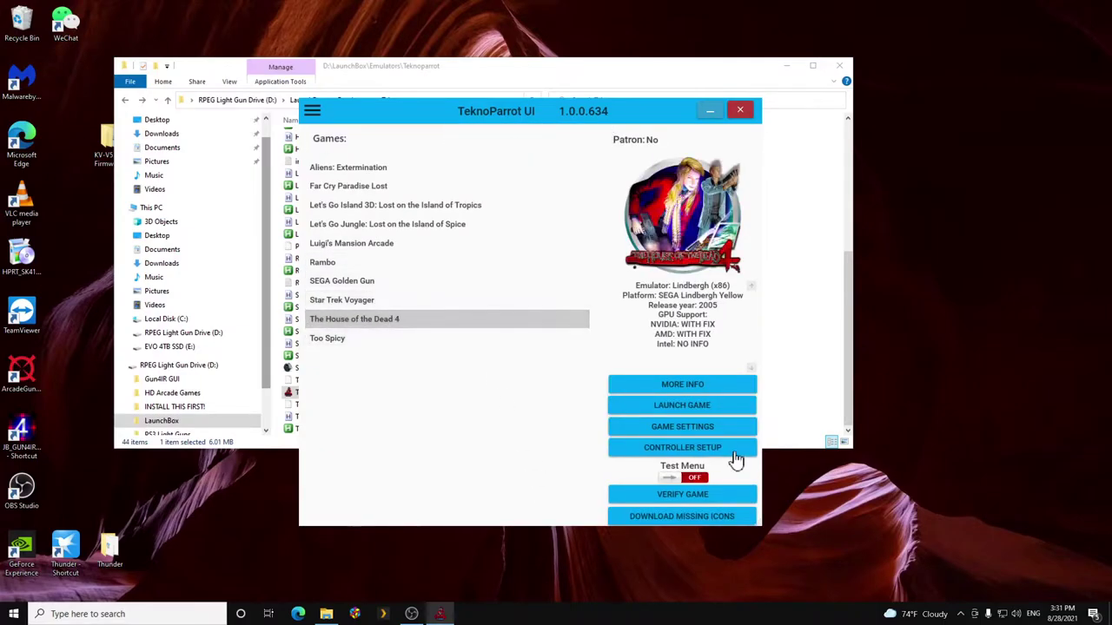
pyautogui.click(670, 436)
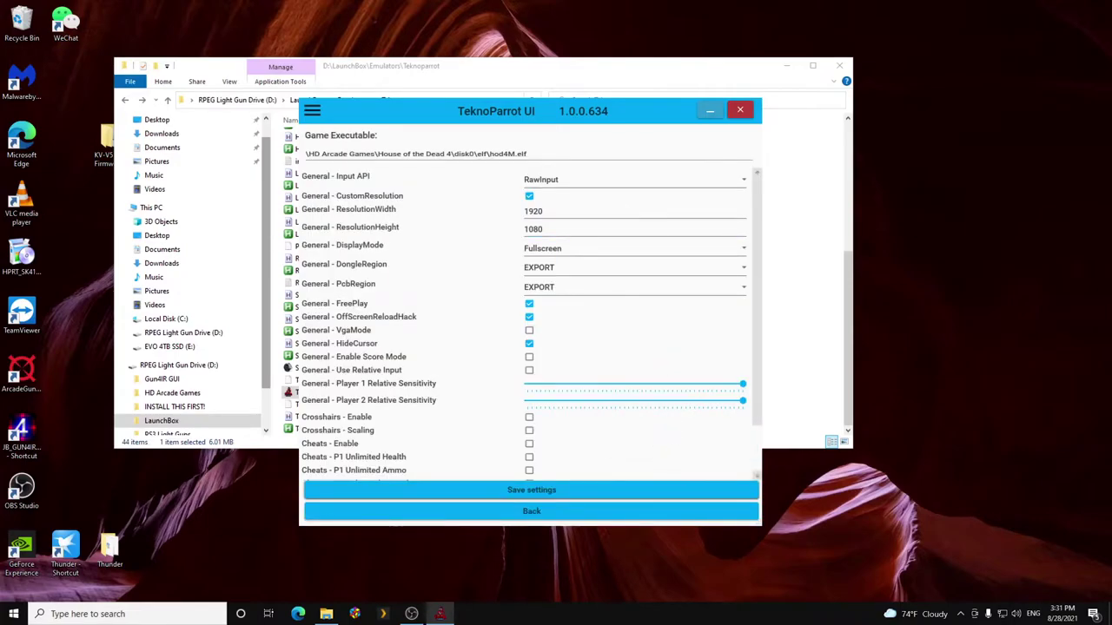
pyautogui.click(599, 183)
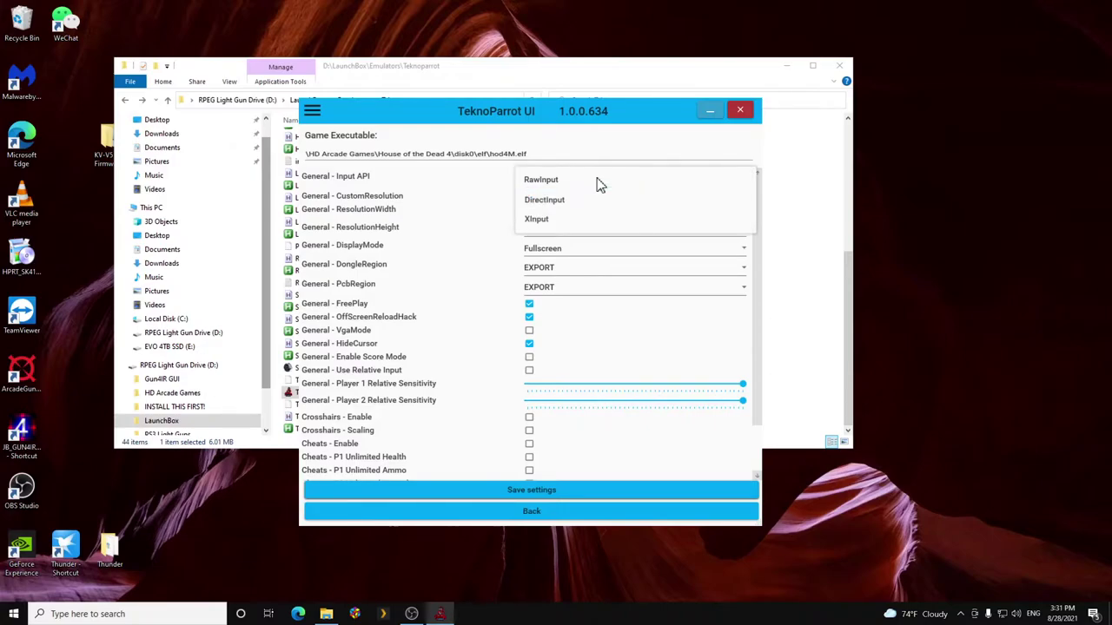
pyautogui.click(599, 182)
pyautogui.click(529, 418)
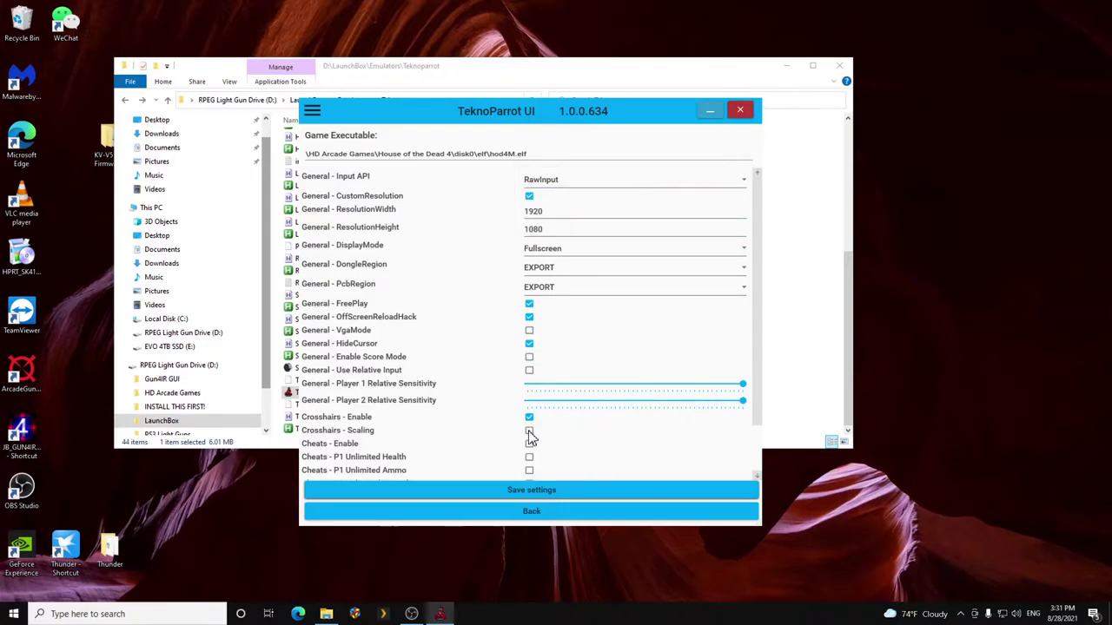
pyautogui.click(564, 499)
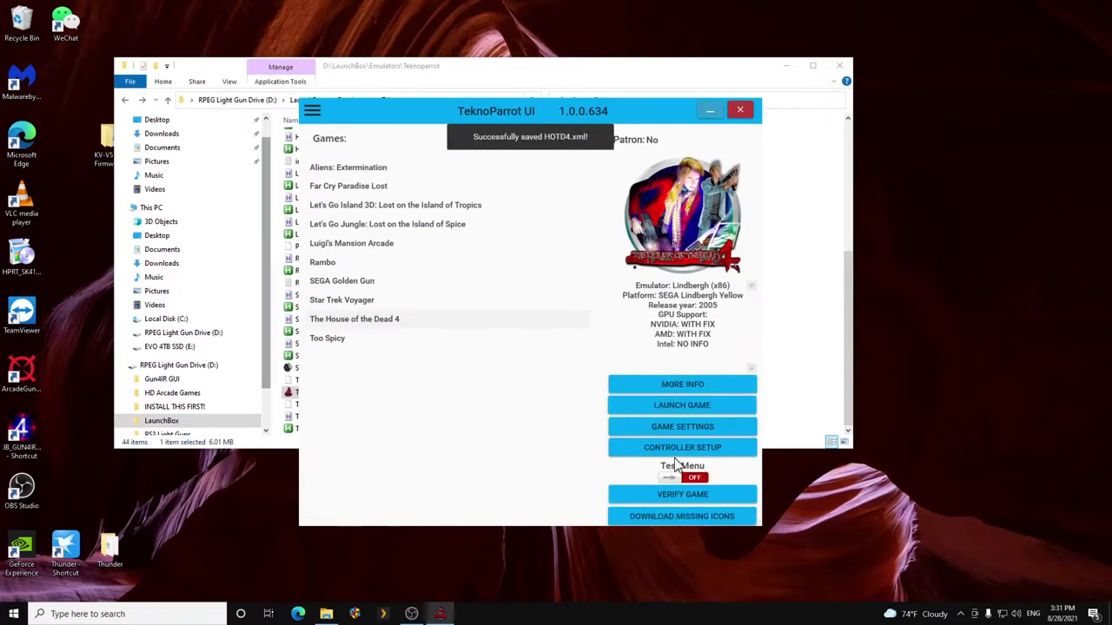
# - In The House of the Dead 4's controller setup, reselect Arduino LLC GUN4IR Pro Micro P1 as the Player 1 Light Gun
pyautogui.click(678, 453)
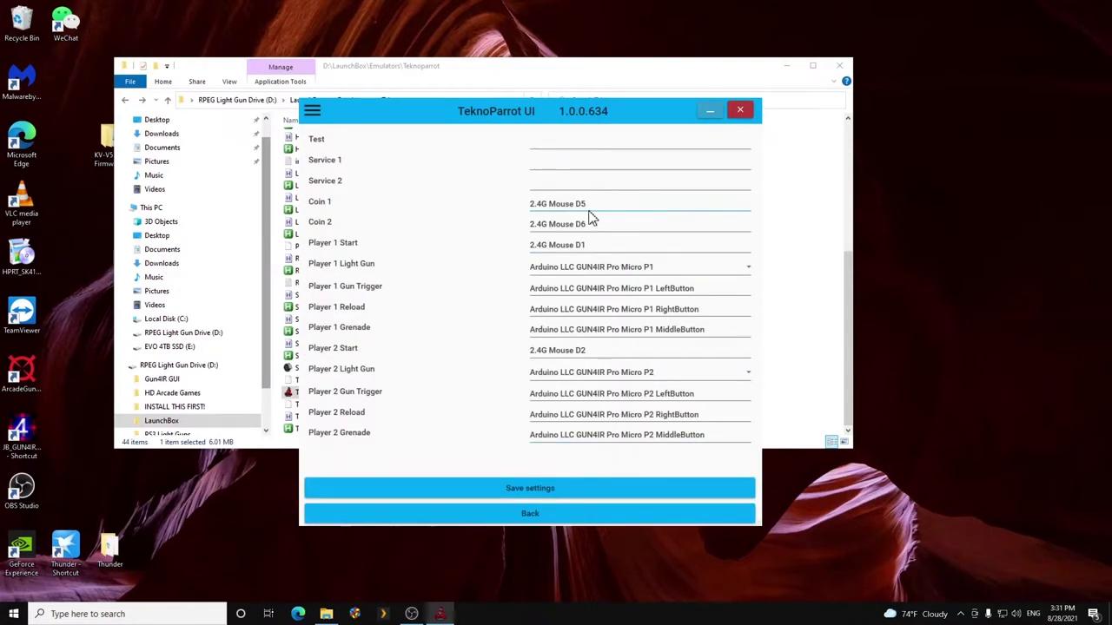
pyautogui.click(608, 204)
pyautogui.click(608, 225)
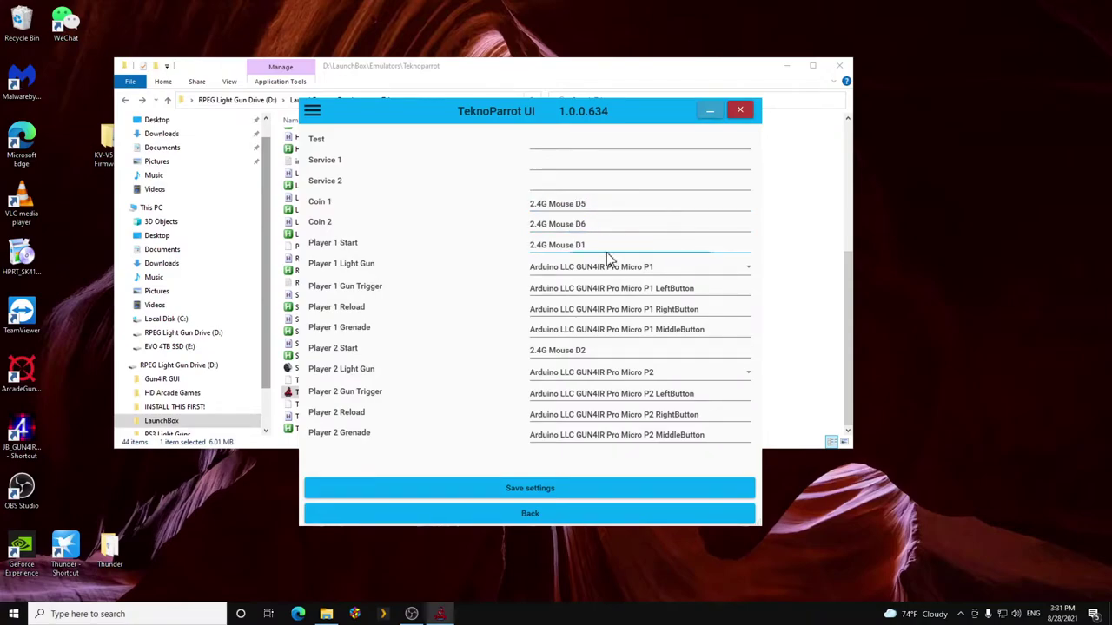
pyautogui.click(584, 354)
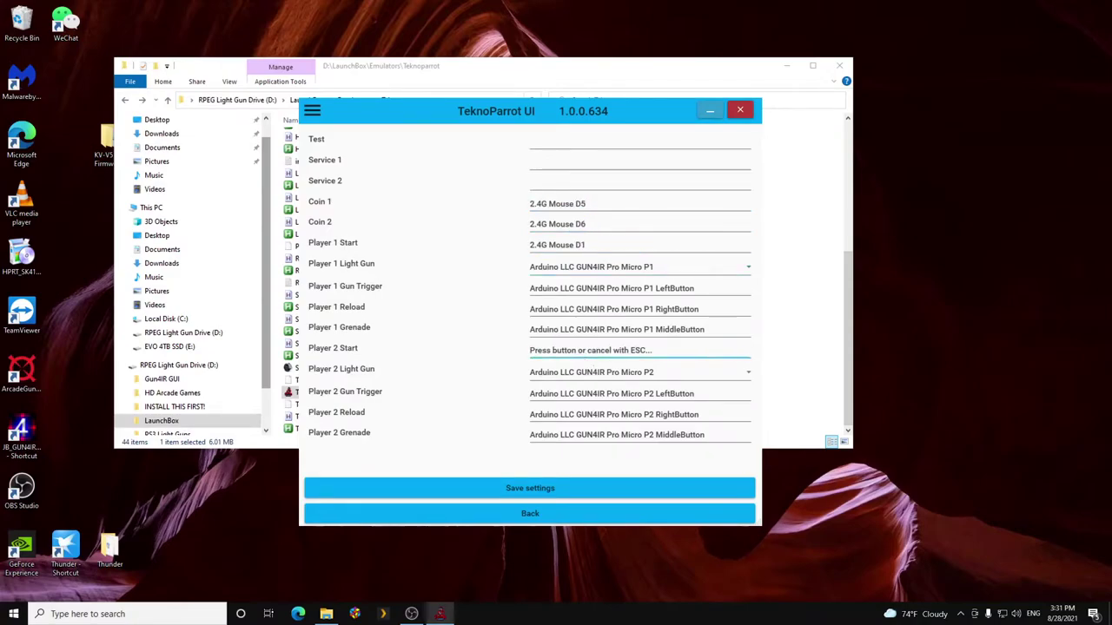
pyautogui.click(658, 269)
pyautogui.click(652, 327)
# - Map Player 1 Gun Trigger to the P1 gun's LeftButton, Reload to RightButton and Grenade to MiddleButton, and save
pyautogui.click(653, 291)
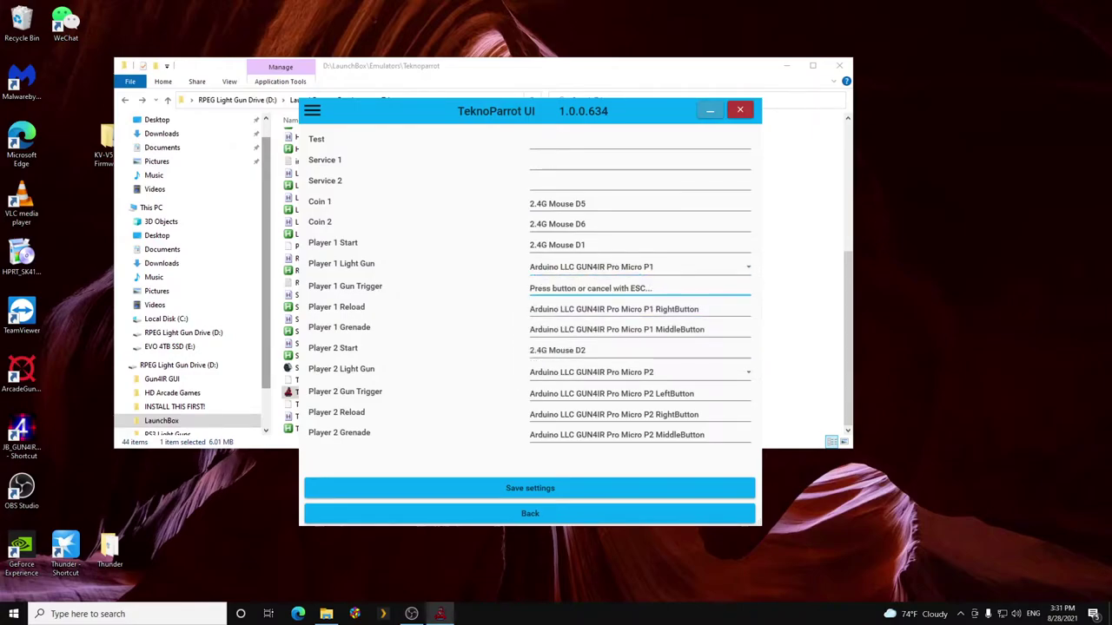
pyautogui.click(533, 303)
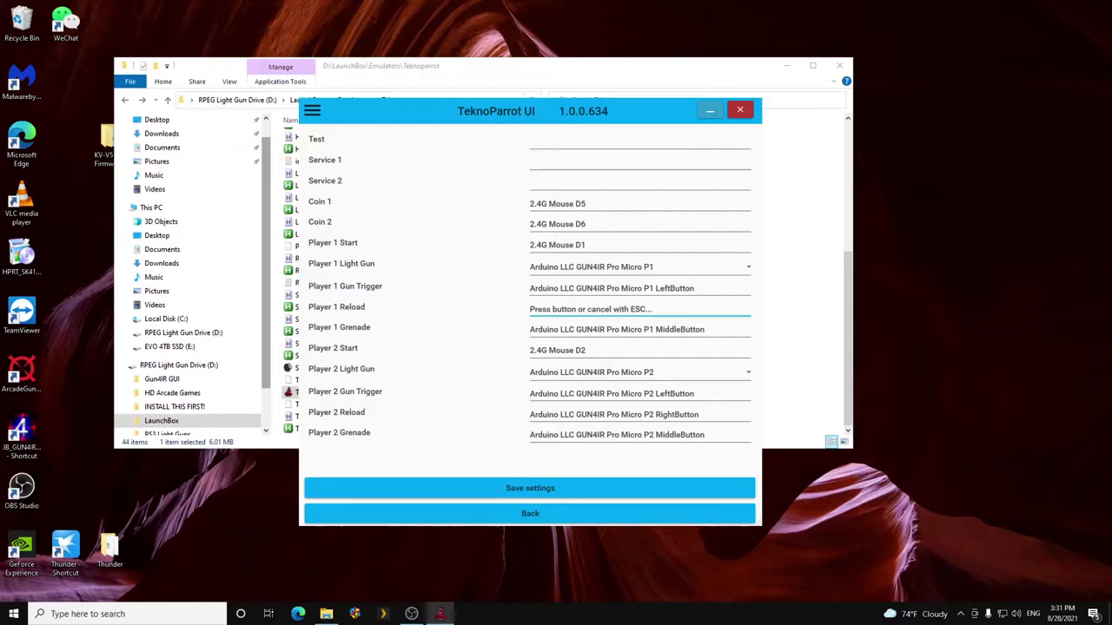
pyautogui.rightClick(535, 325)
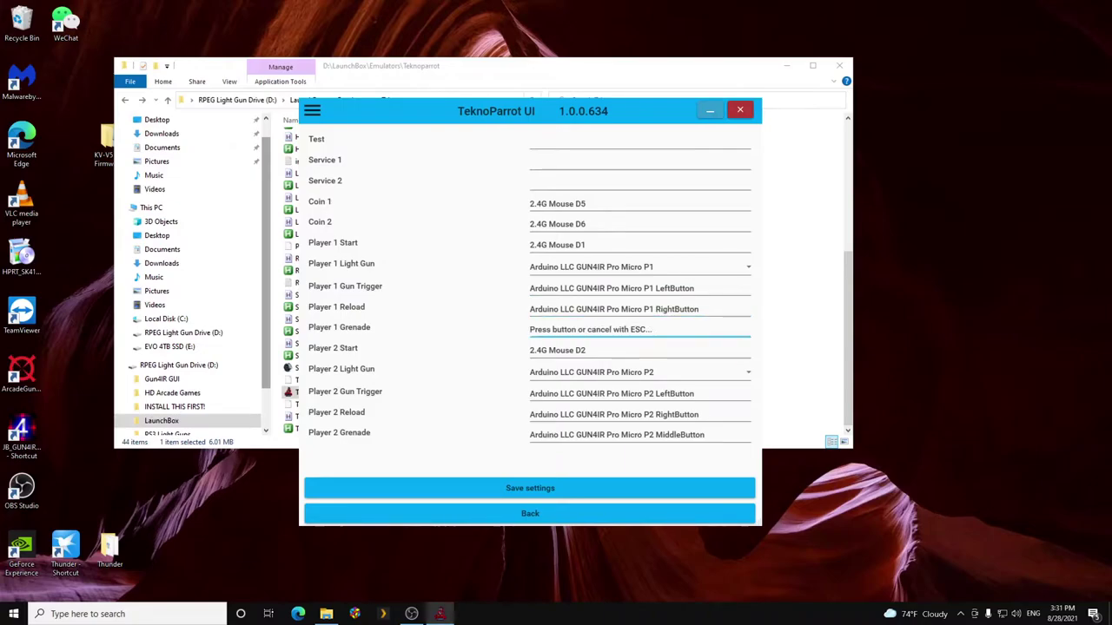
pyautogui.middleClick(593, 344)
pyautogui.click(458, 492)
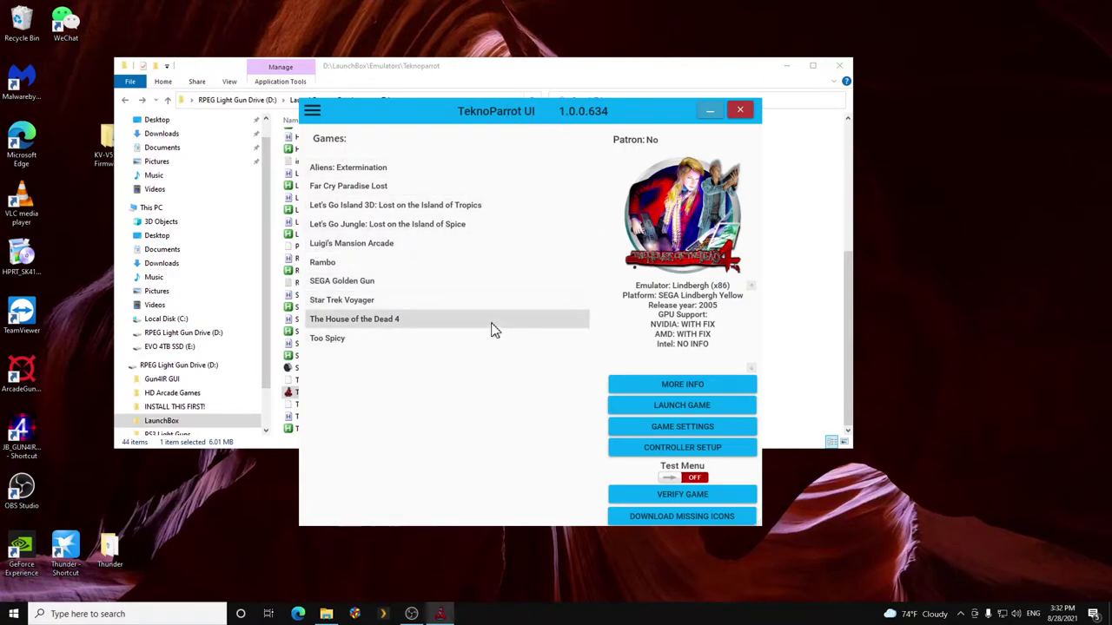
# - Check the button mappings in Too Spicy's controller setup, then return to the game list
pyautogui.click(466, 337)
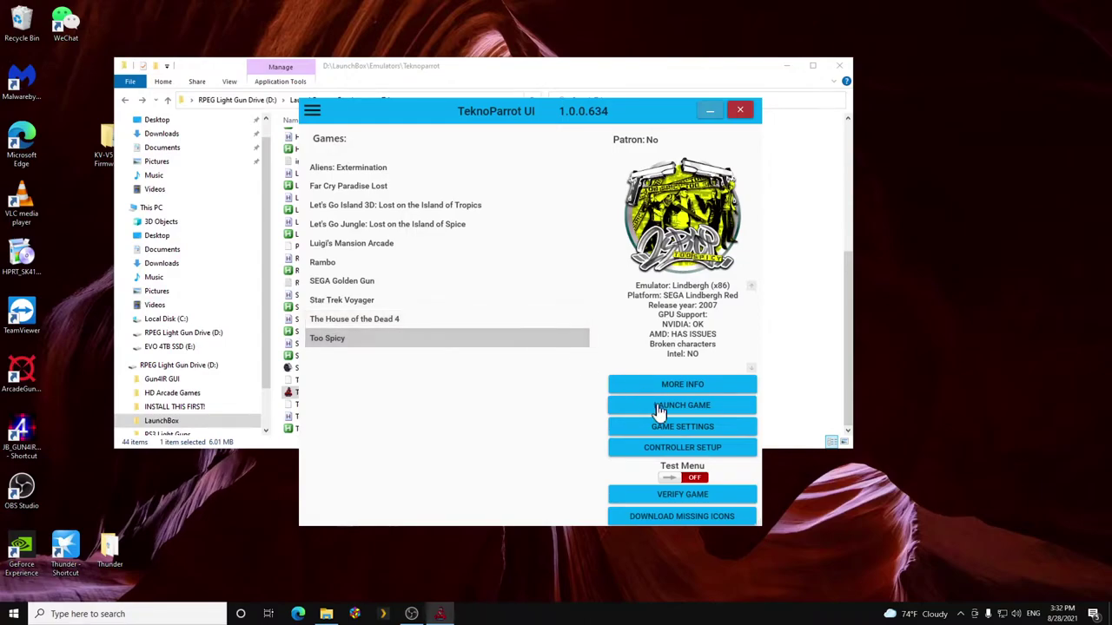
pyautogui.click(672, 450)
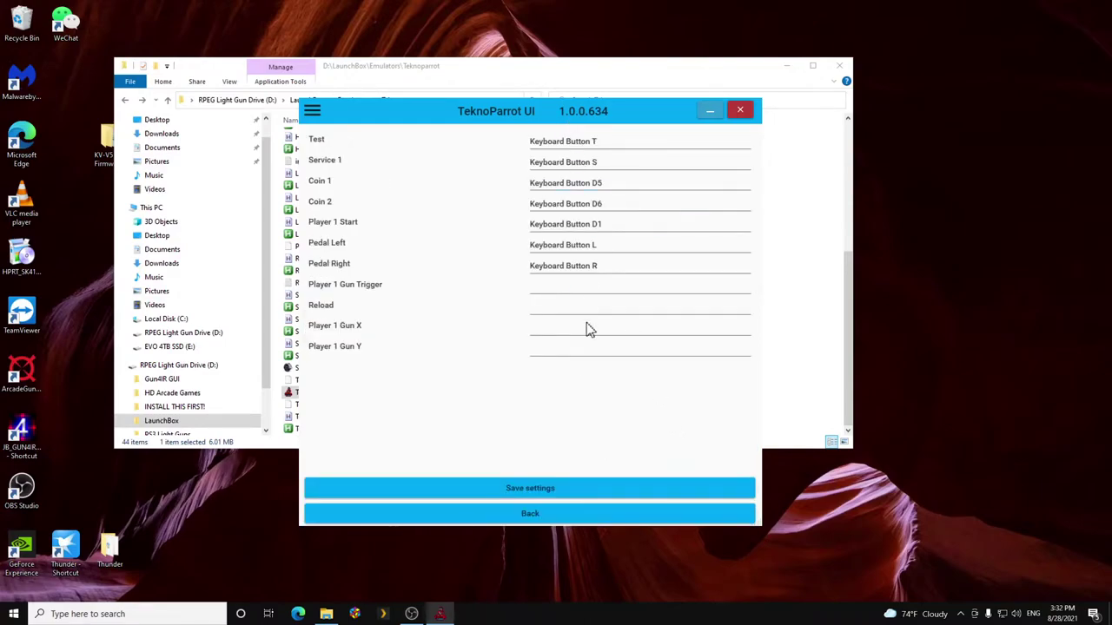
pyautogui.click(582, 514)
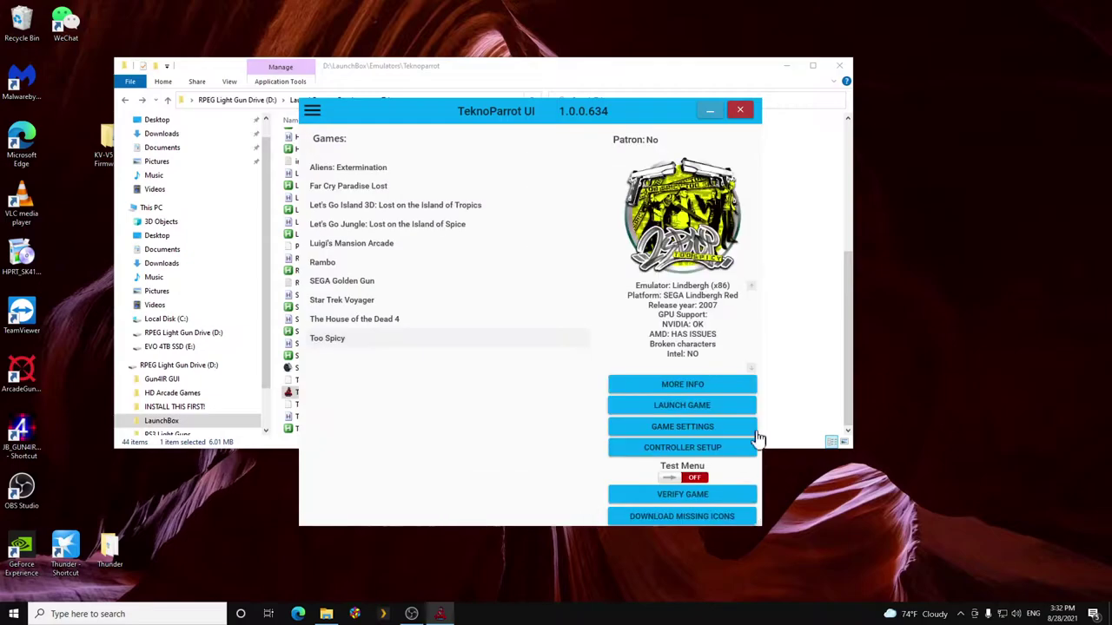
# - In the Teknoparrot folder, delete the plain House Of The Dead 4 AutoHotkey script and application
pyautogui.click(710, 110)
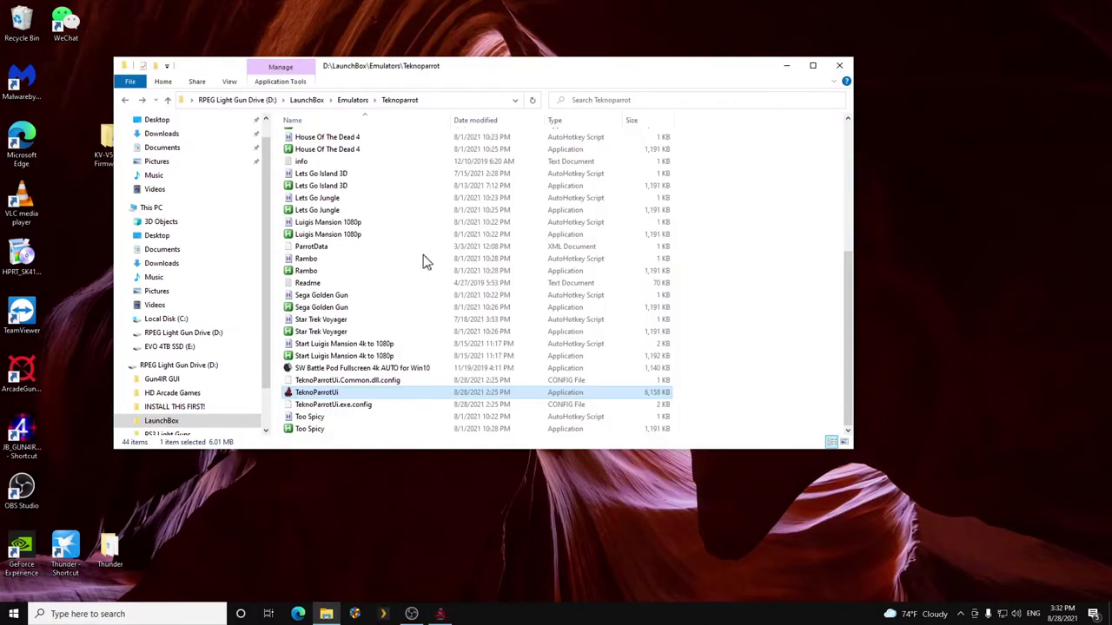
pyautogui.moveTo(717, 207); pyautogui.dragTo(346, 223)
pyautogui.rightClick(345, 223)
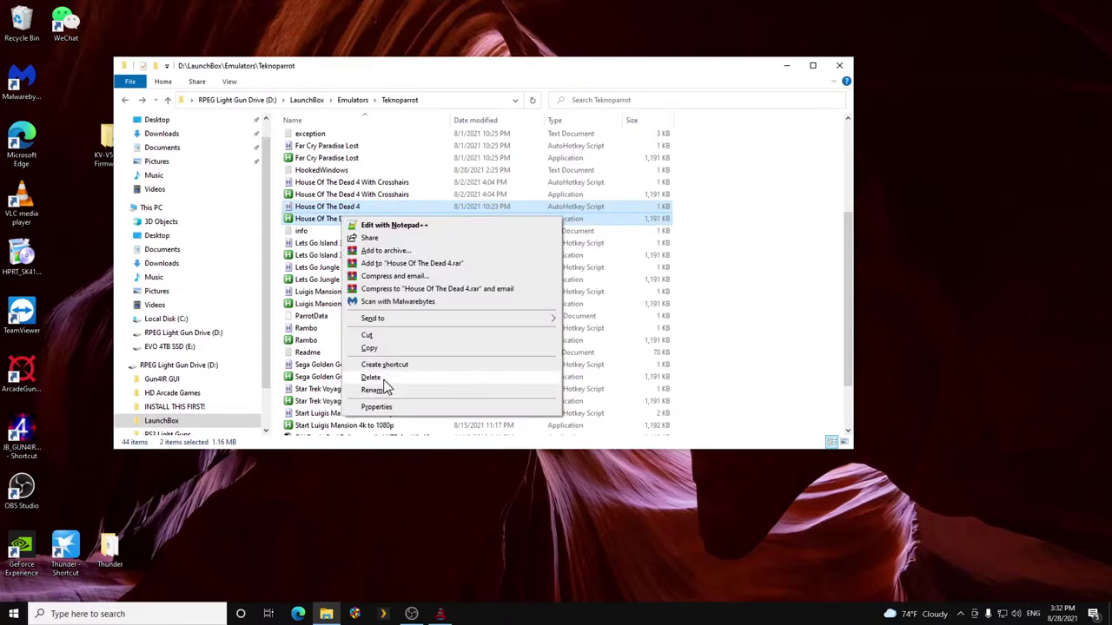
pyautogui.click(383, 379)
# - Change and apply the compatibility settings in the properties of the House Of The Dead 4 With Crosshairs application
pyautogui.click(375, 194)
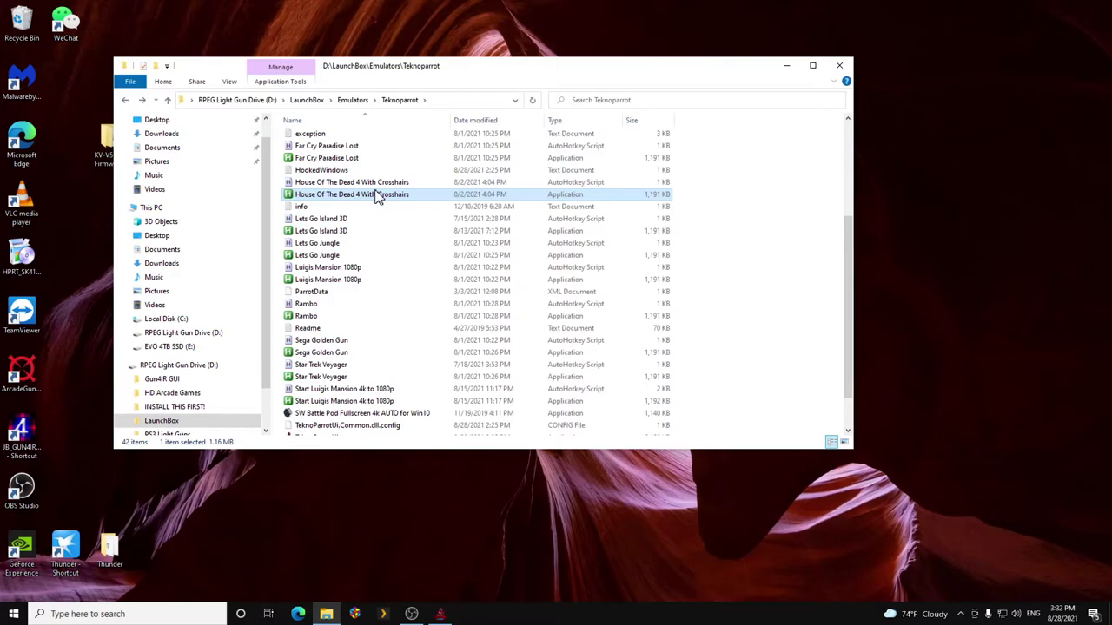
pyautogui.rightClick(376, 197)
pyautogui.click(452, 470)
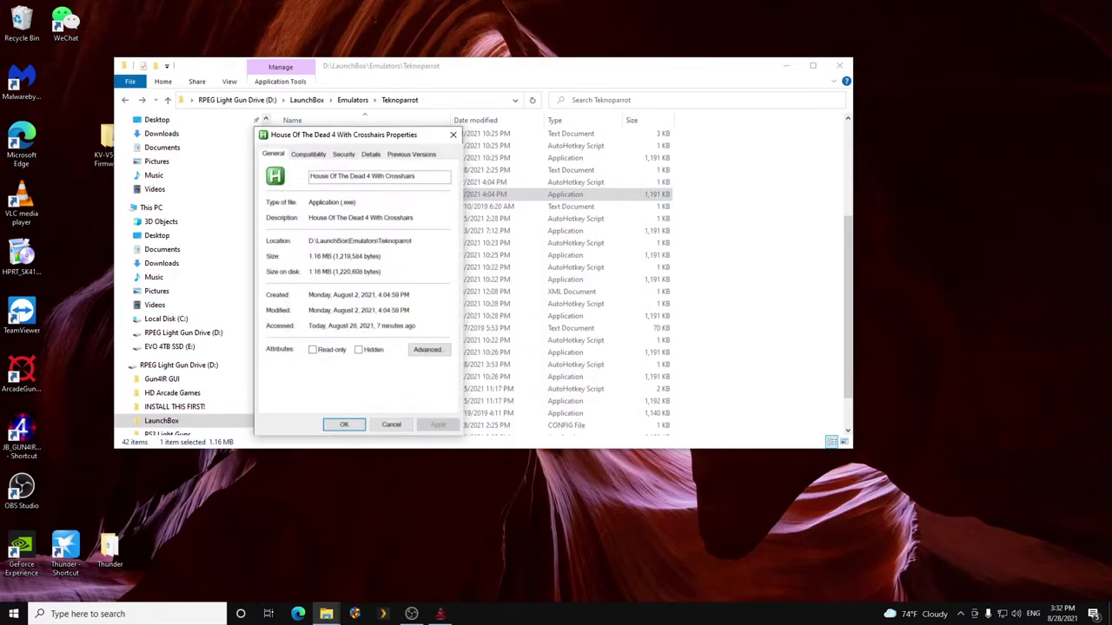
pyautogui.click(308, 154)
pyautogui.click(310, 344)
pyautogui.click(437, 424)
pyautogui.click(344, 424)
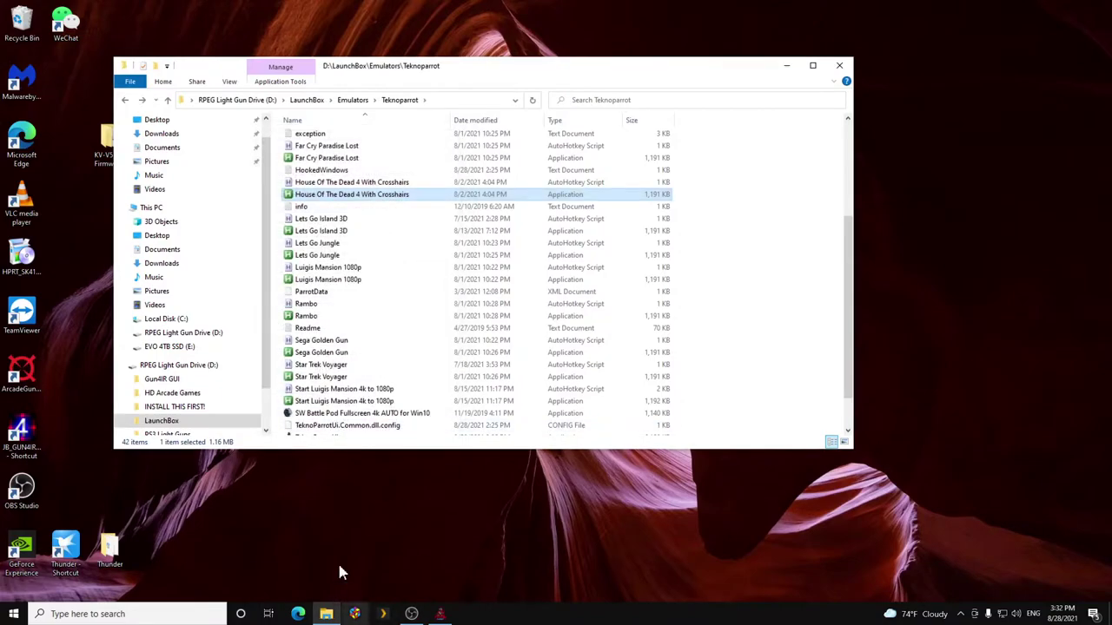
# - Start LaunchBox from its folder on the light gun drive and find The House of the Dead 4 among the Computers games
pyautogui.click(207, 421)
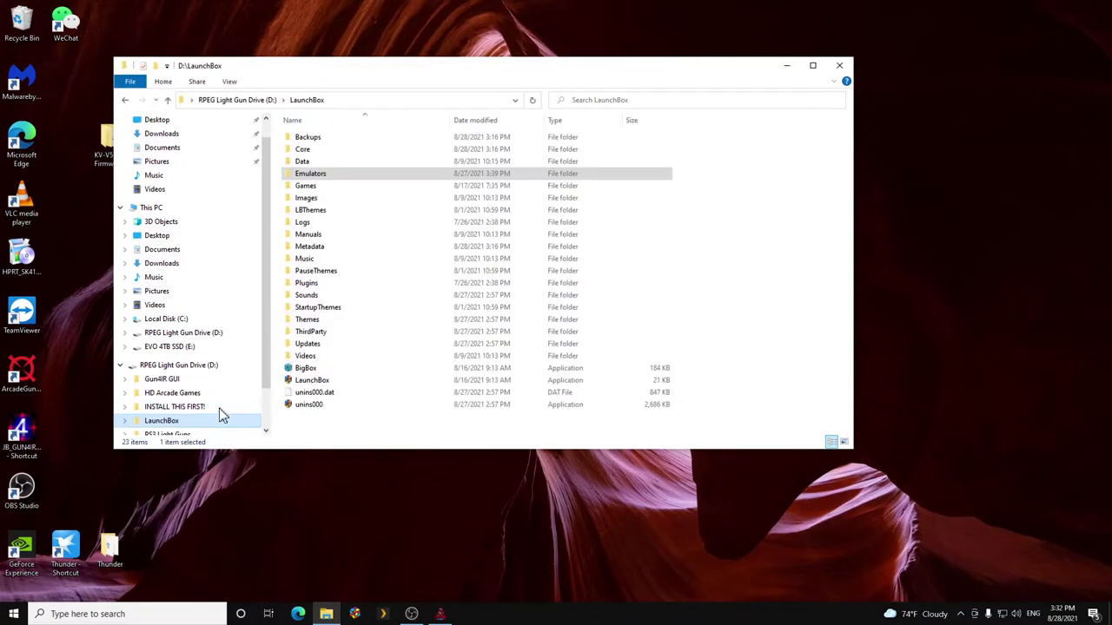
pyautogui.click(335, 381)
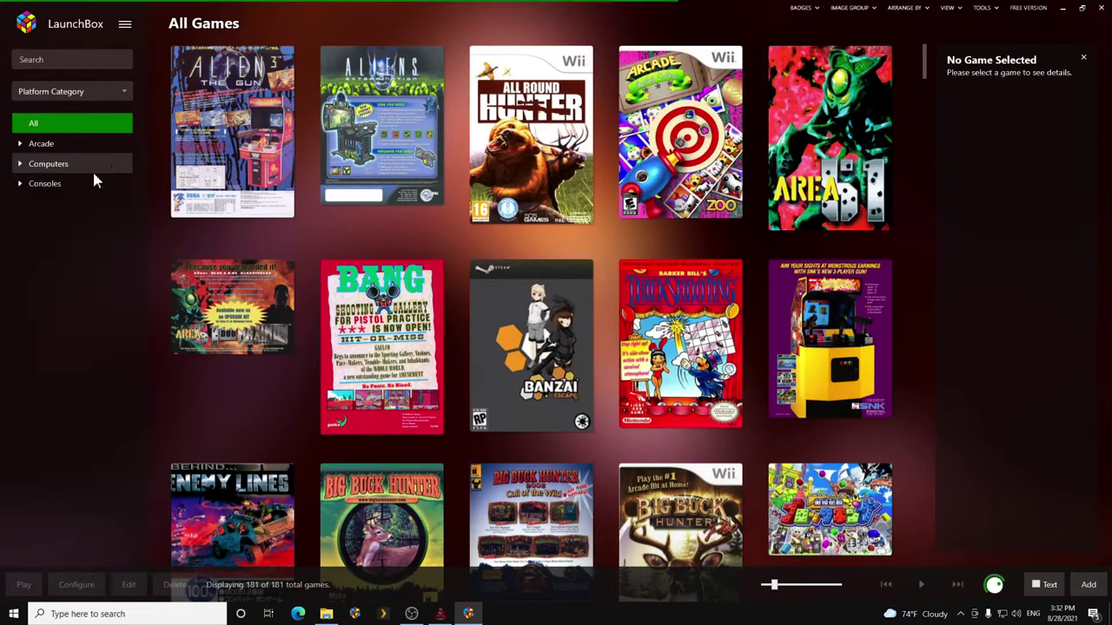
pyautogui.click(70, 163)
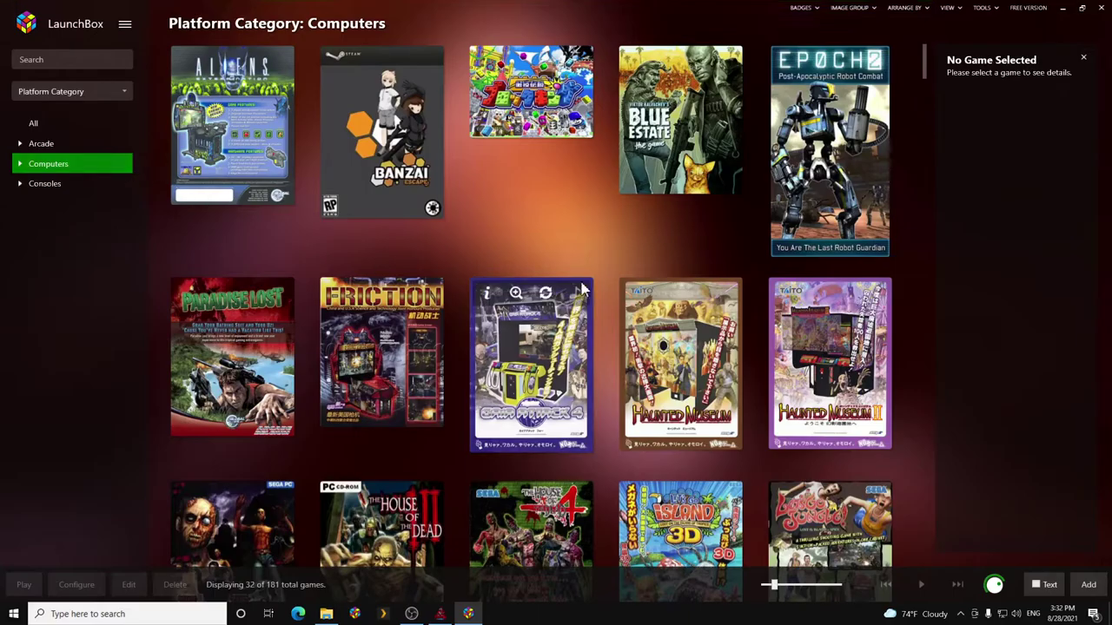
pyautogui.scroll(-1, 660, 278)
pyautogui.scroll(-3, 721, 278)
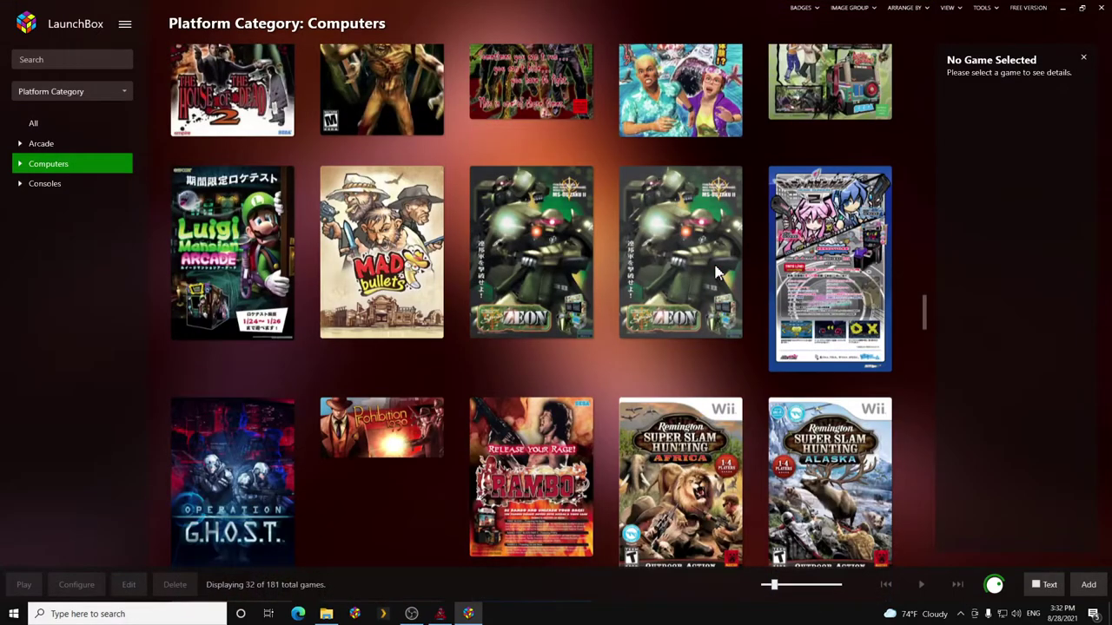
pyautogui.scroll(-5, 710, 269)
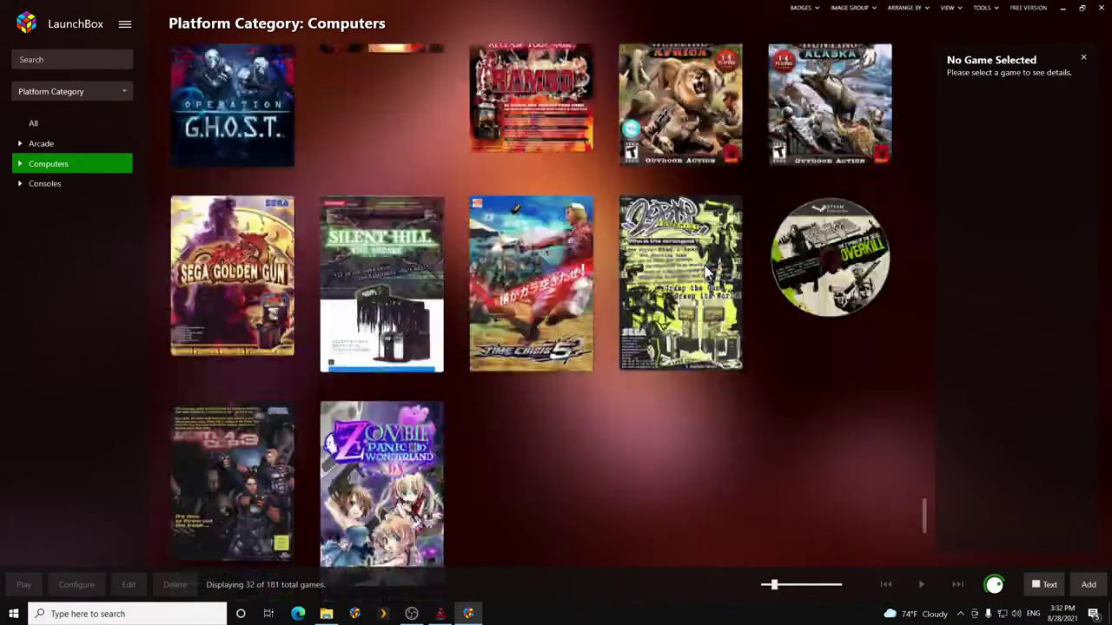
pyautogui.scroll(6, 701, 265)
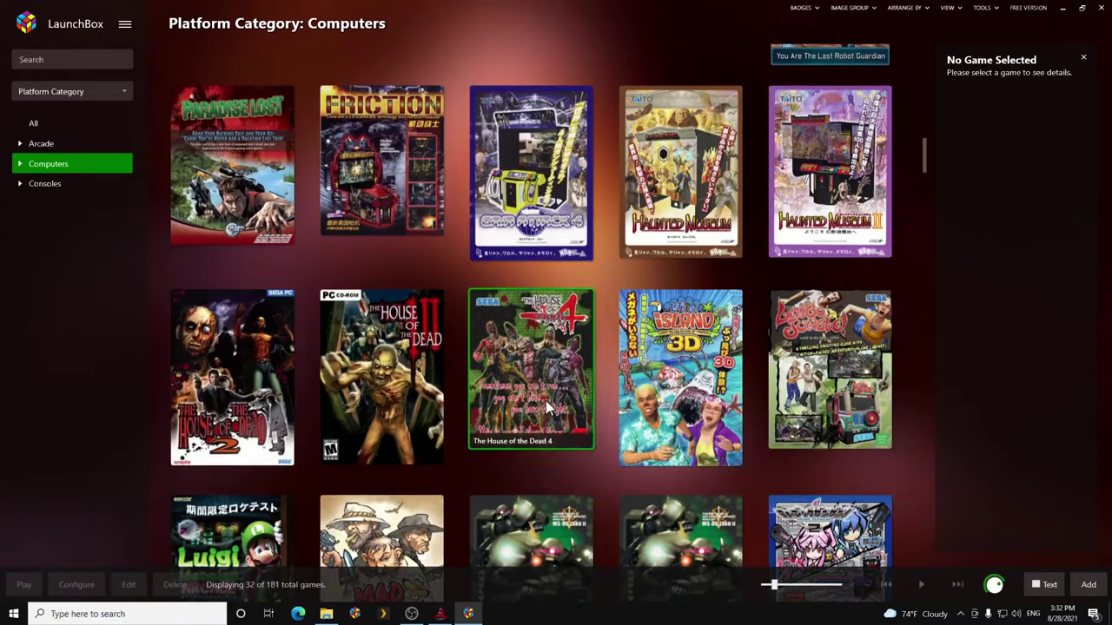
# - Edit The House of the Dead 4 so its launching application path points to House Of The Dead 4 With Crosshairs.exe, and save
pyautogui.rightClick(545, 400)
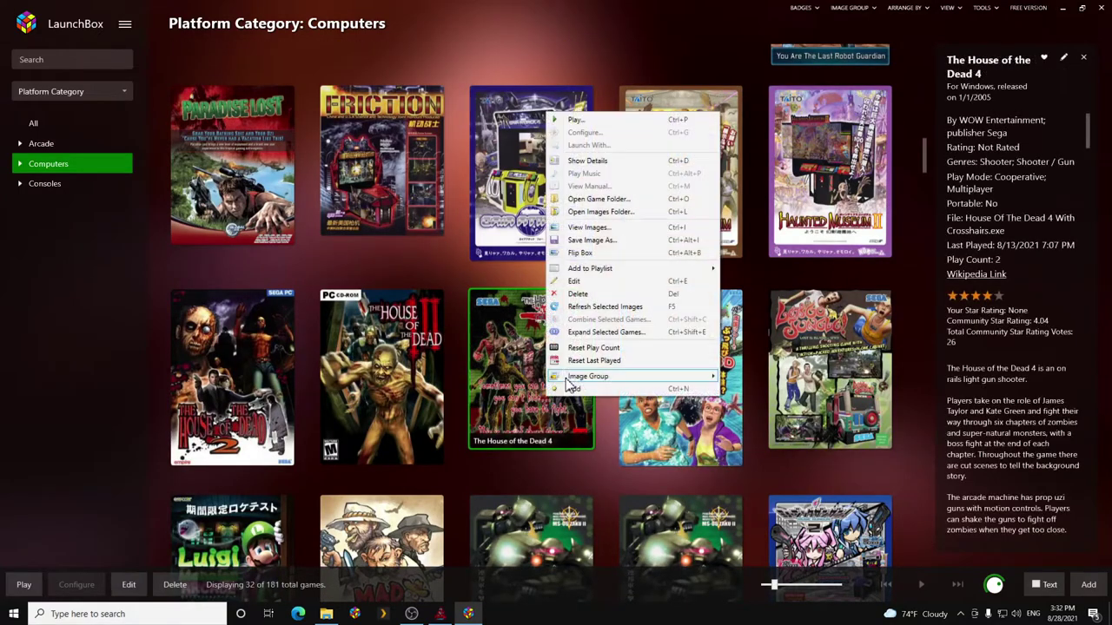
pyautogui.click(591, 280)
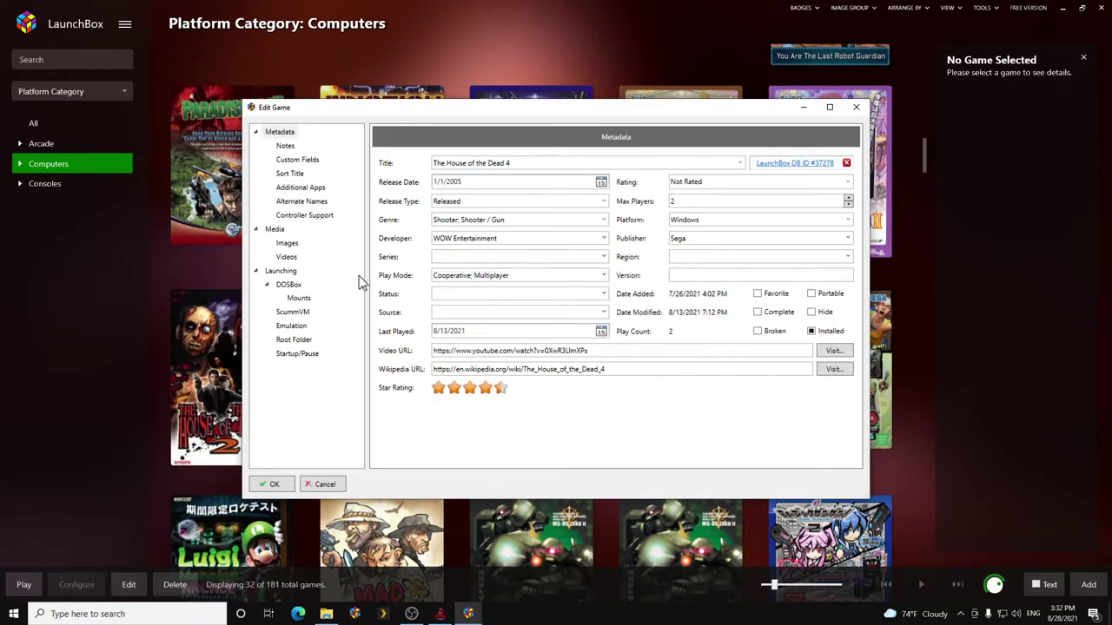
pyautogui.click(284, 273)
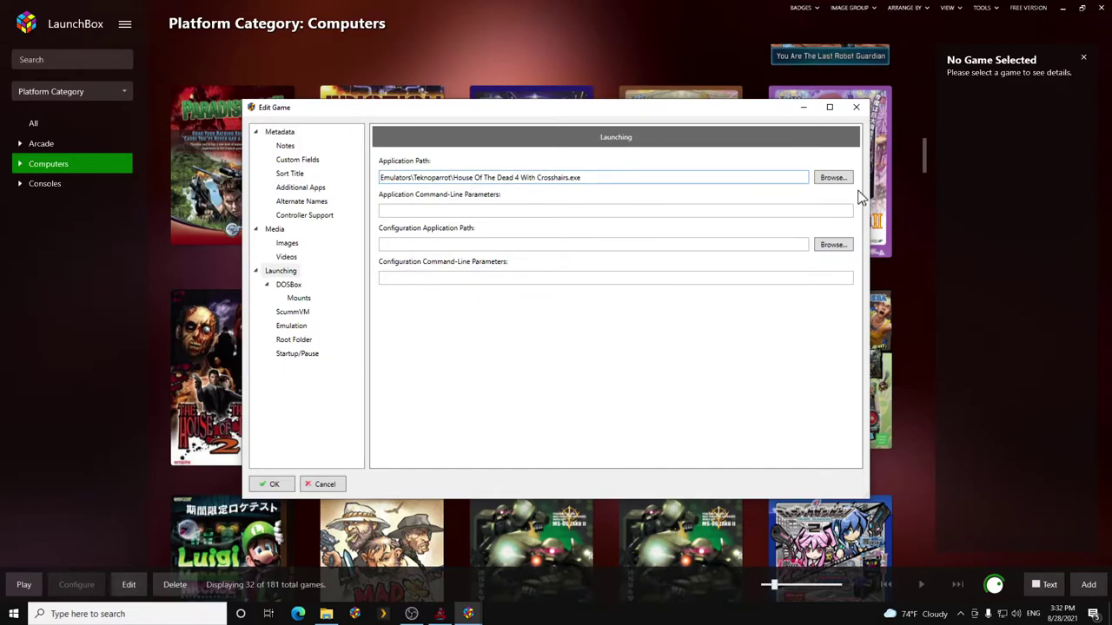
pyautogui.click(834, 178)
pyautogui.scroll(-2, 417, 348)
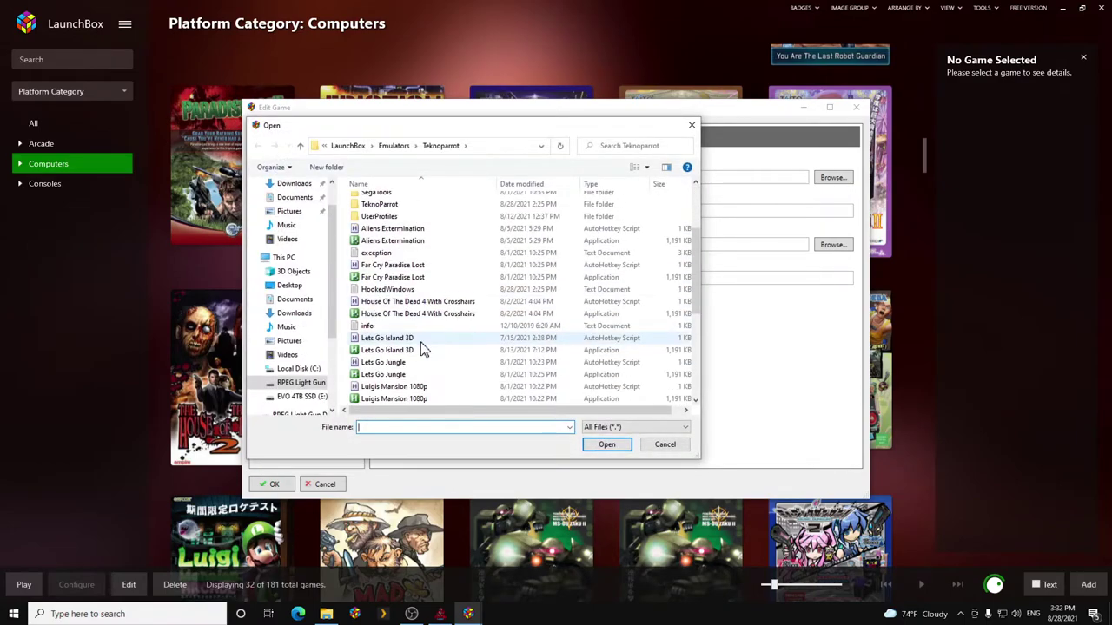
pyautogui.click(425, 314)
pyautogui.click(600, 445)
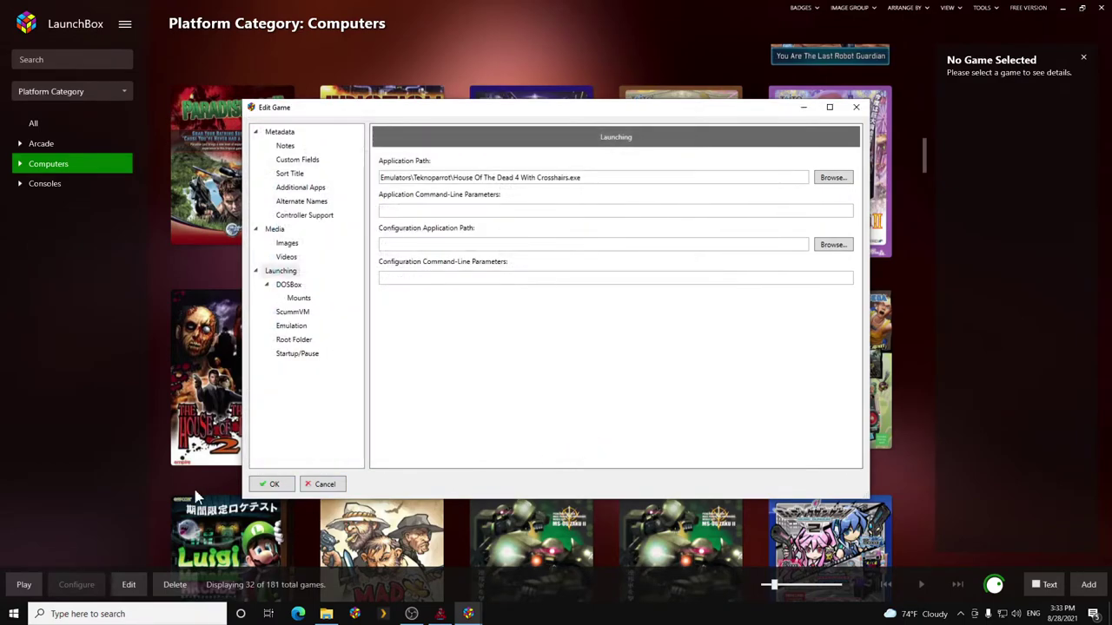
pyautogui.click(271, 485)
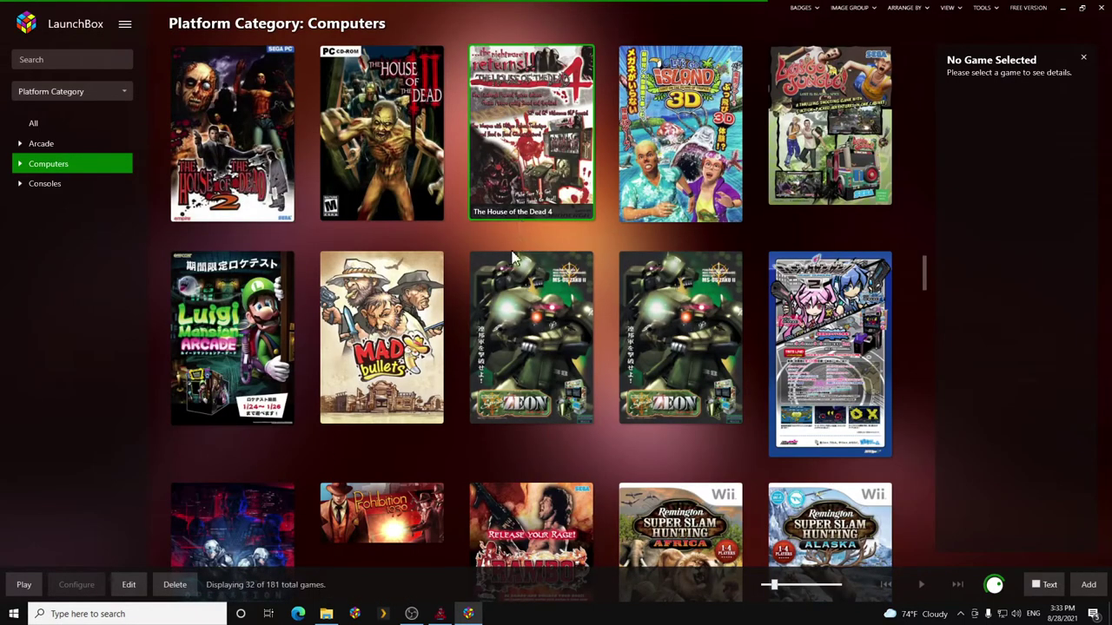
# - Test-launch The House of the Dead 4, letting it close the running TeknoParrotUI instance, and exit the game
pyautogui.click(533, 218)
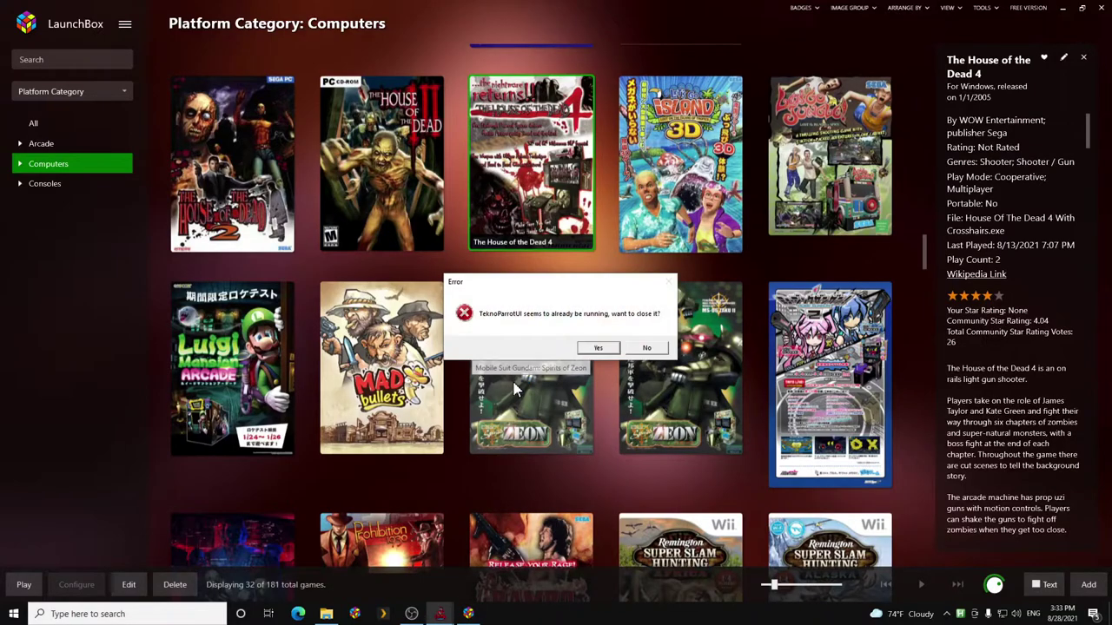
pyautogui.click(600, 344)
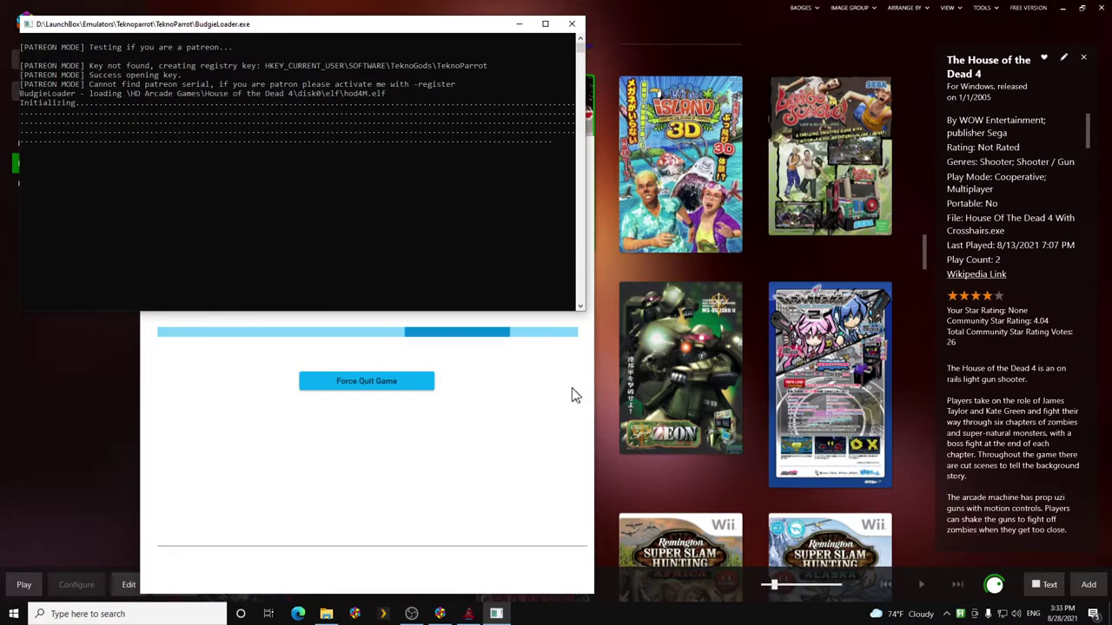
pyautogui.click(411, 614)
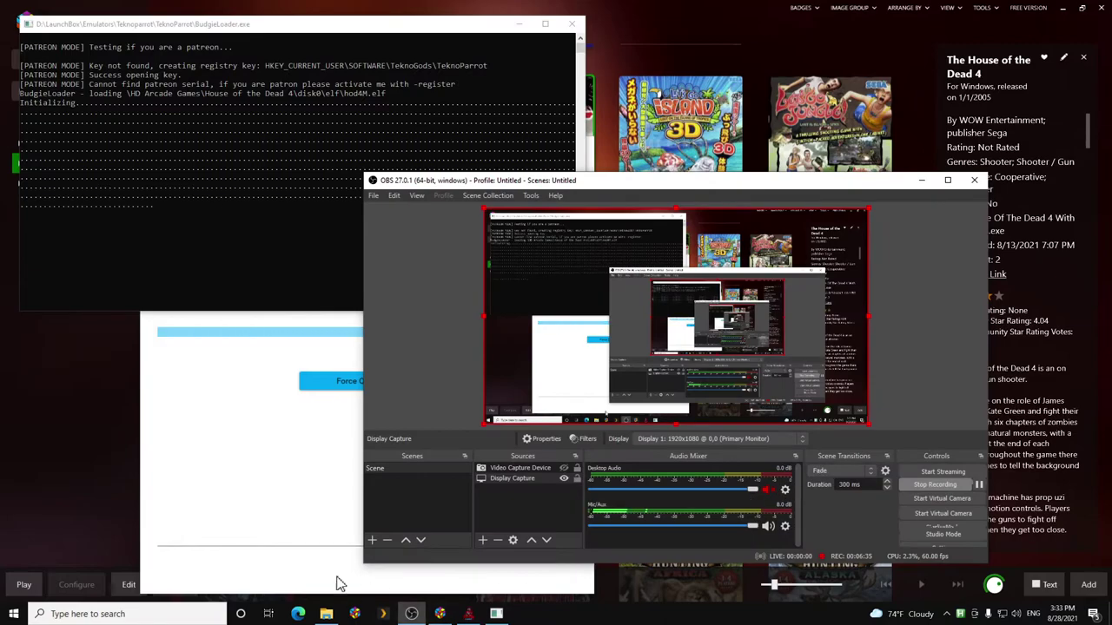
pyautogui.click(282, 527)
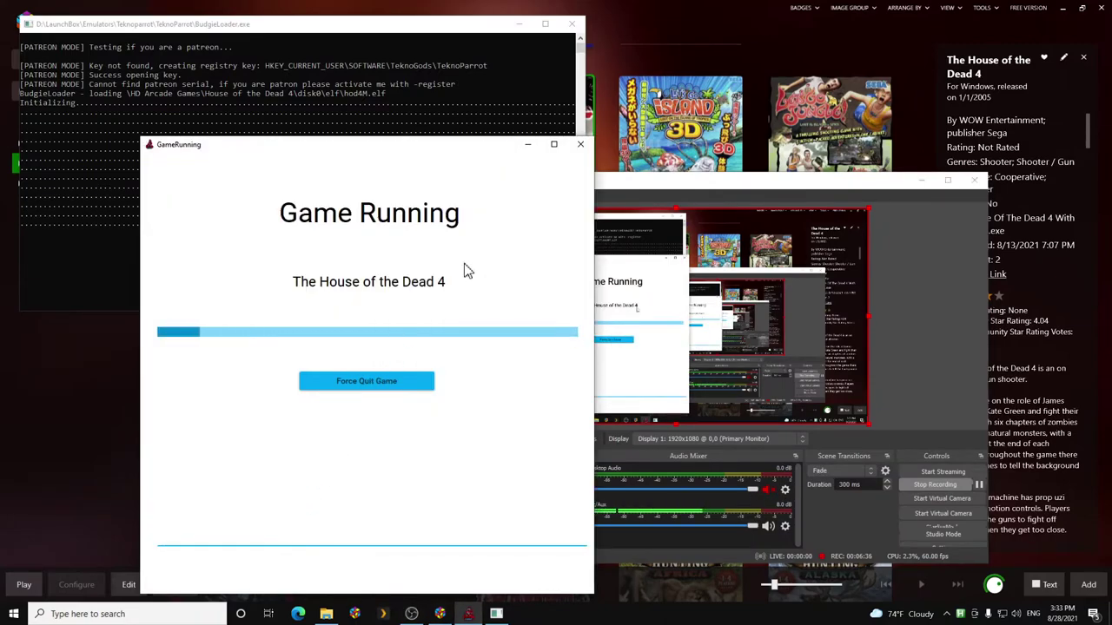
pyautogui.click(921, 180)
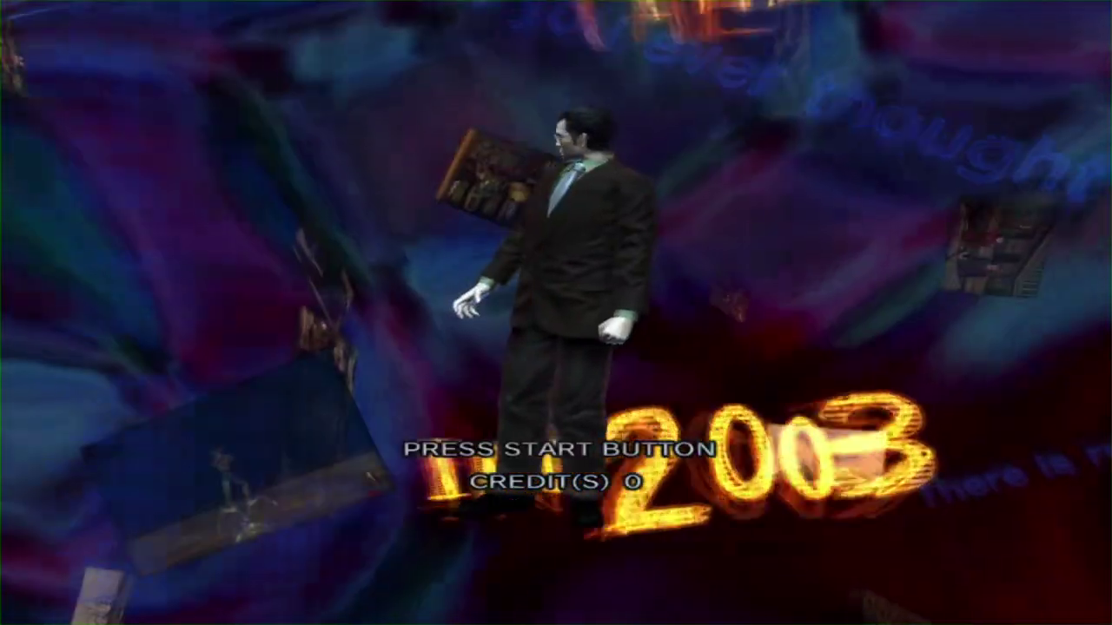
pyautogui.press('Escape')
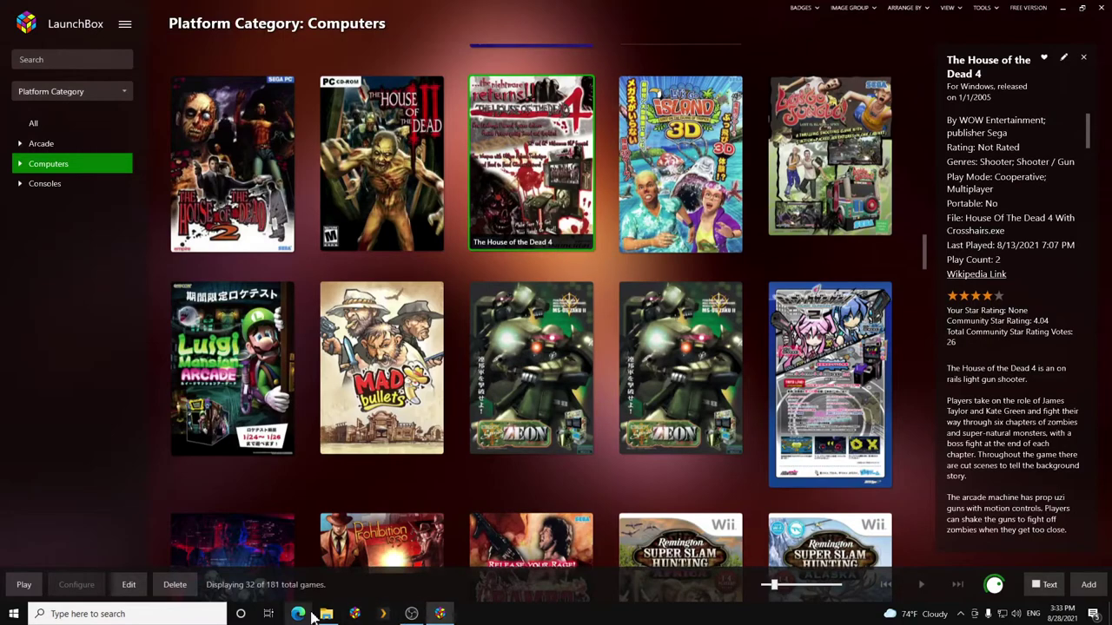
# - Go to the Teknoparrot folder inside LaunchBox's Emulators folder and start the TeknoParrotUi application
pyautogui.click(326, 614)
pyautogui.click(368, 182)
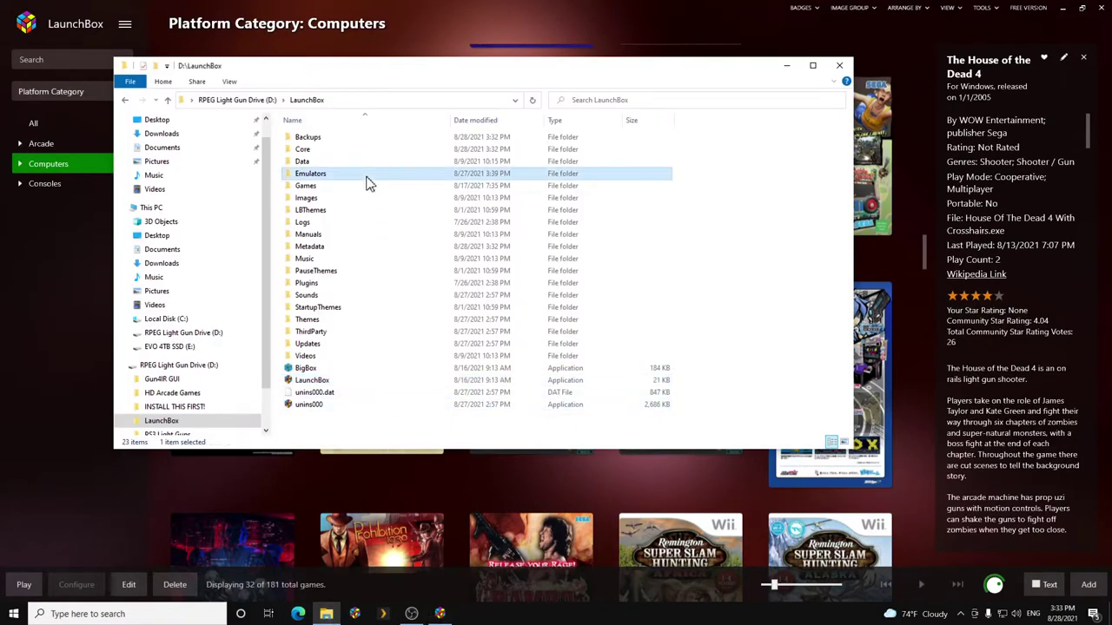
pyautogui.doubleClick(367, 181)
pyautogui.doubleClick(360, 249)
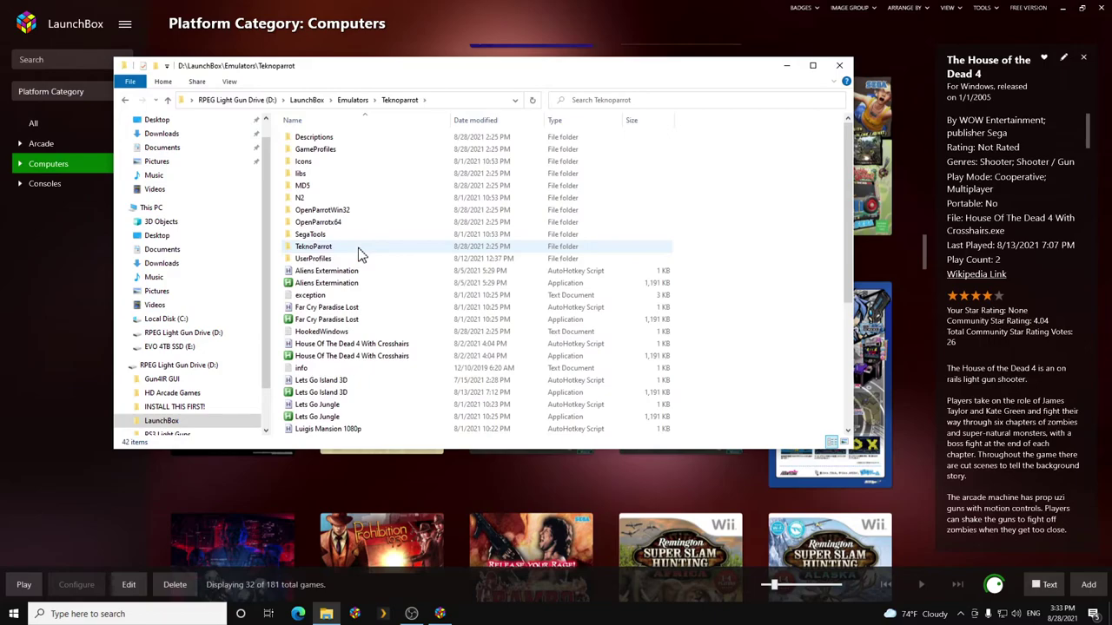
pyautogui.doubleClick(358, 247)
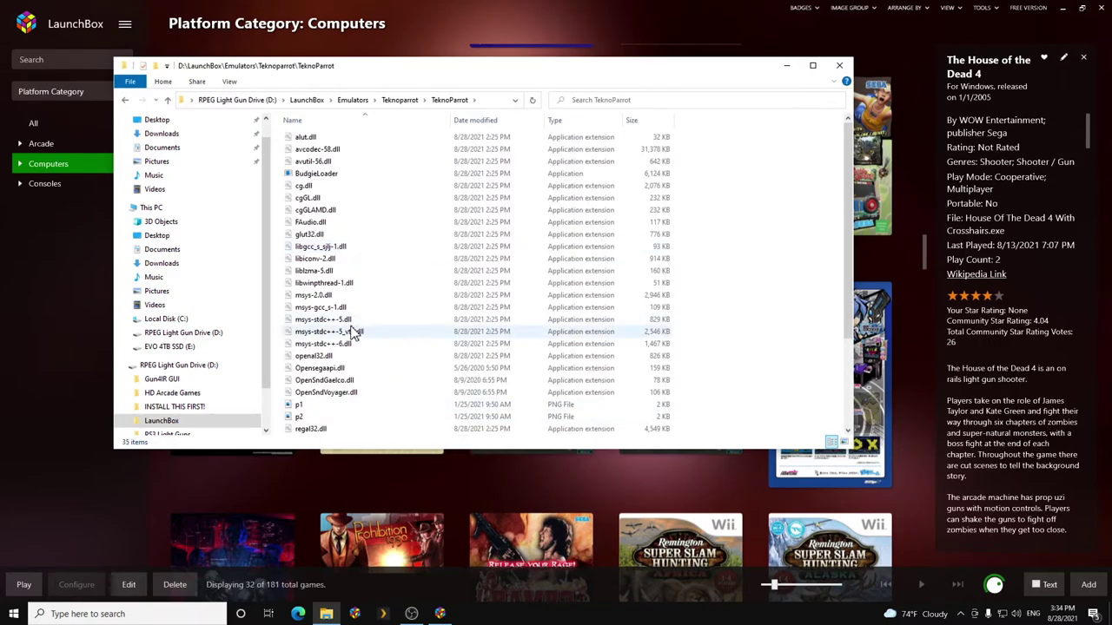
pyautogui.hotkey('alt', 'Left')
pyautogui.click(395, 416)
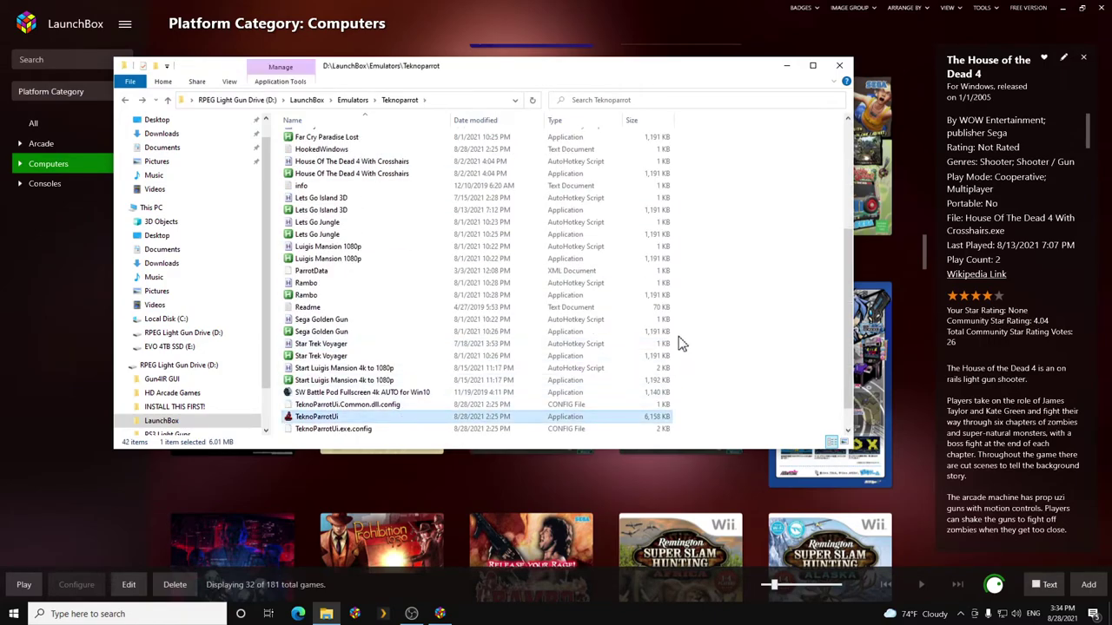
pyautogui.doubleClick(450, 419)
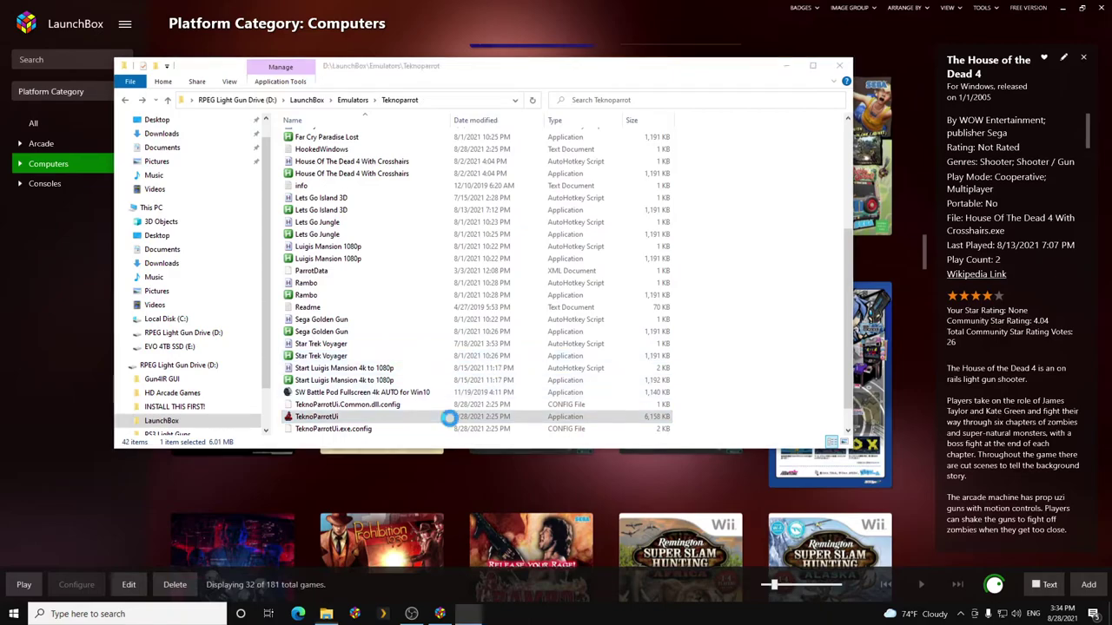
# - Set The House of the Dead 4's Input API to RawInput and save its game settings
pyautogui.click(417, 308)
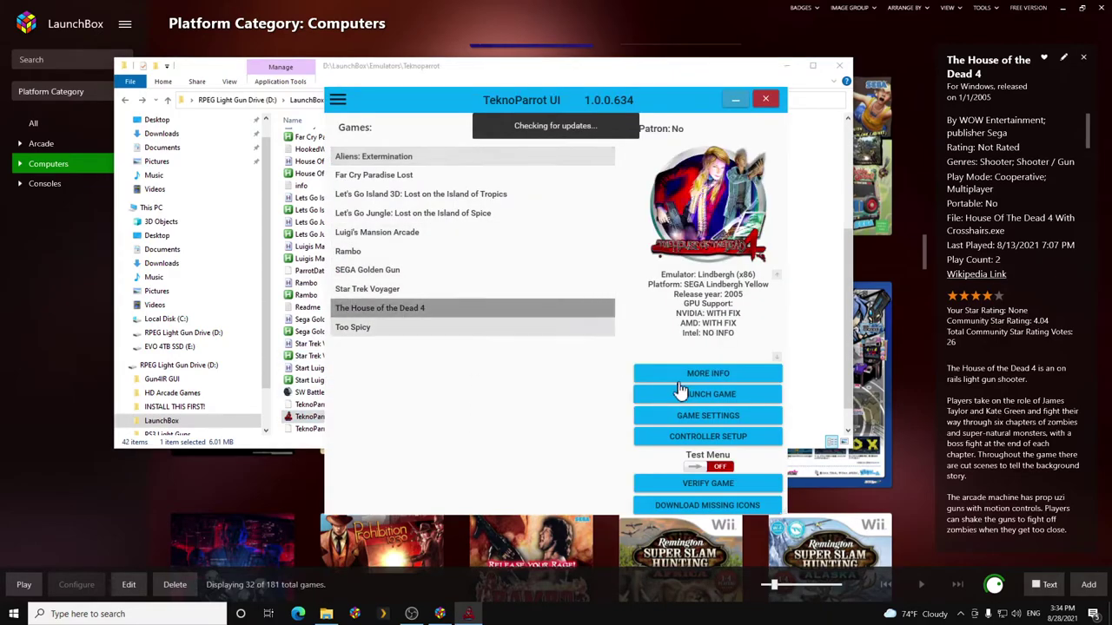
pyautogui.click(753, 420)
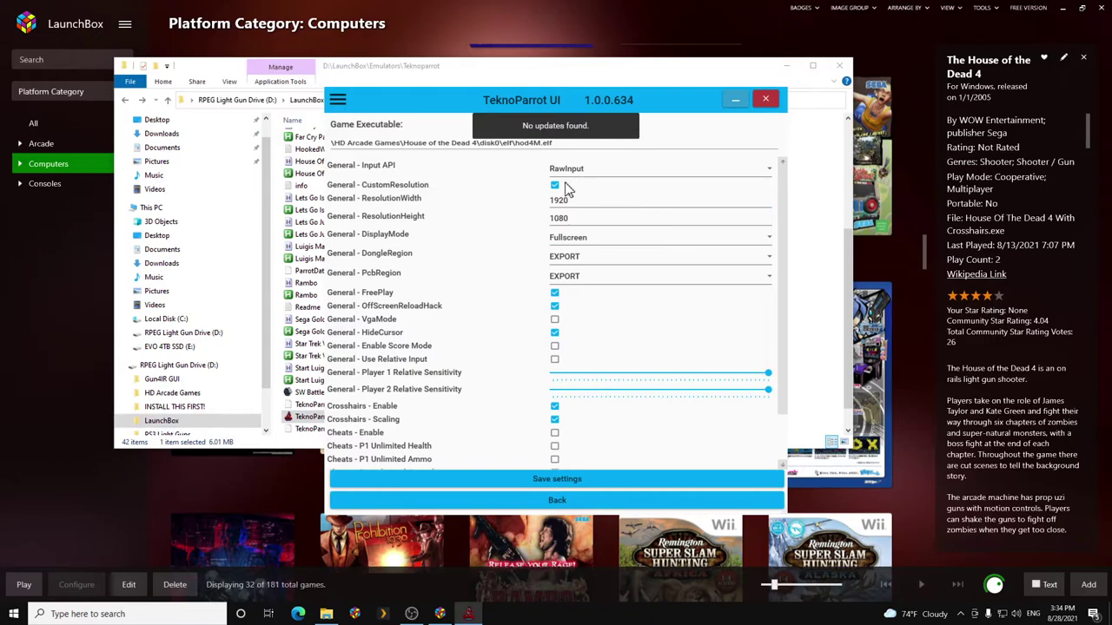
pyautogui.click(554, 307)
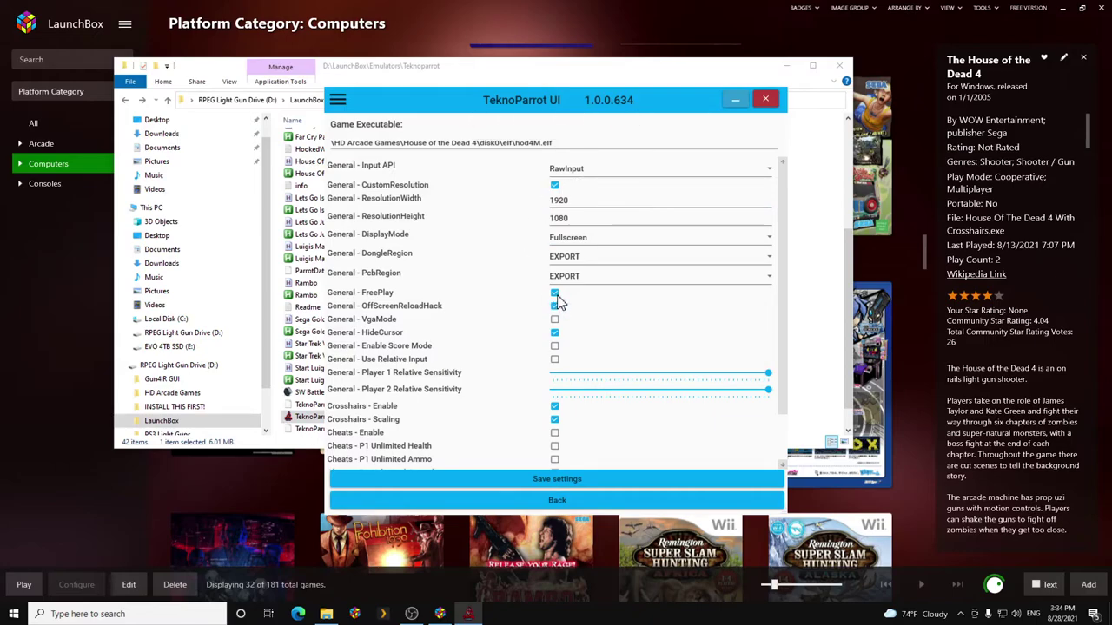
pyautogui.click(624, 172)
pyautogui.click(623, 190)
pyautogui.click(609, 480)
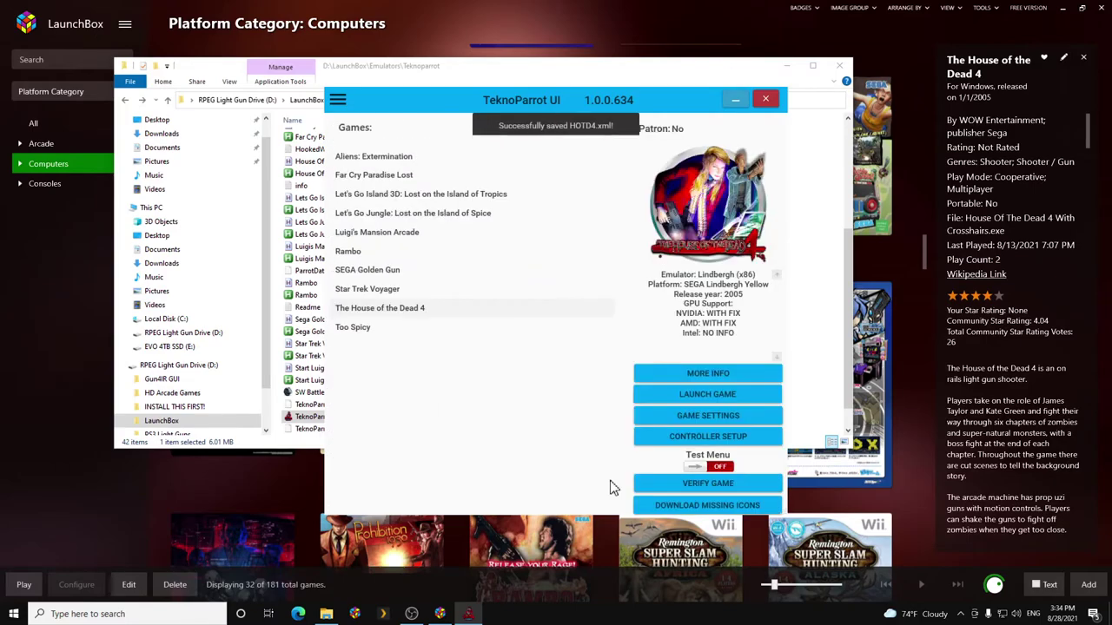
pyautogui.click(714, 420)
pyautogui.click(657, 169)
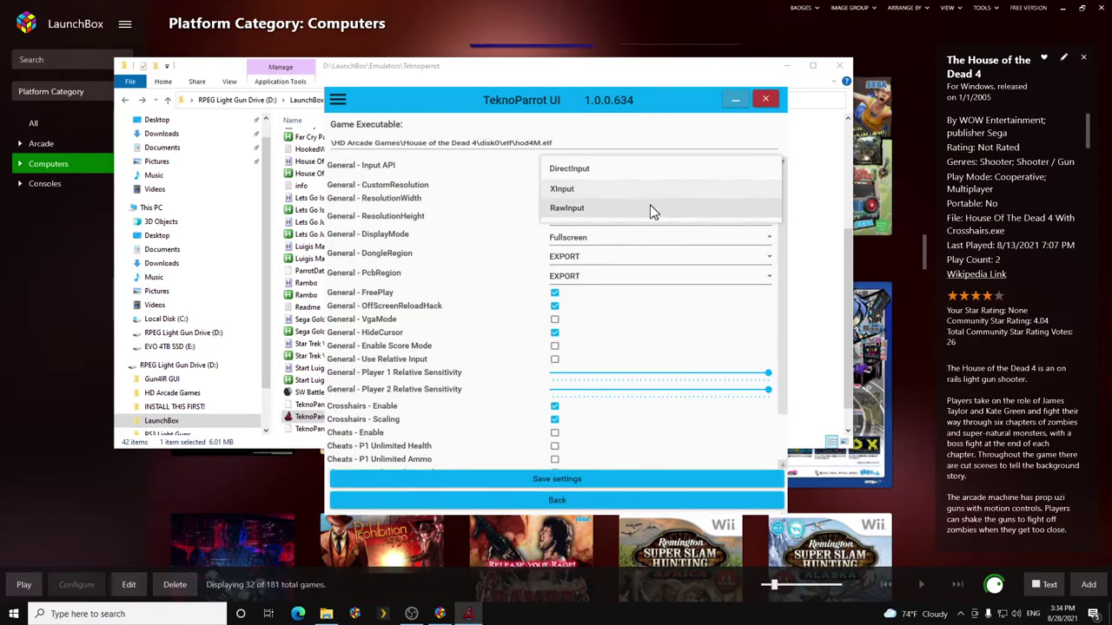
pyautogui.click(653, 208)
pyautogui.click(648, 481)
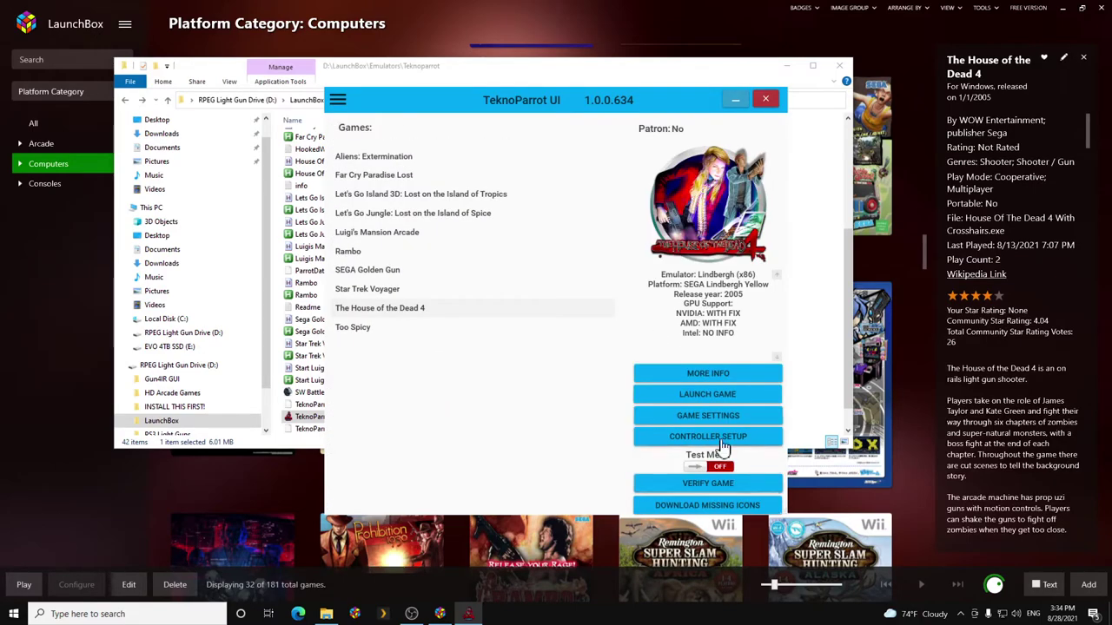
pyautogui.click(721, 415)
pyautogui.click(680, 491)
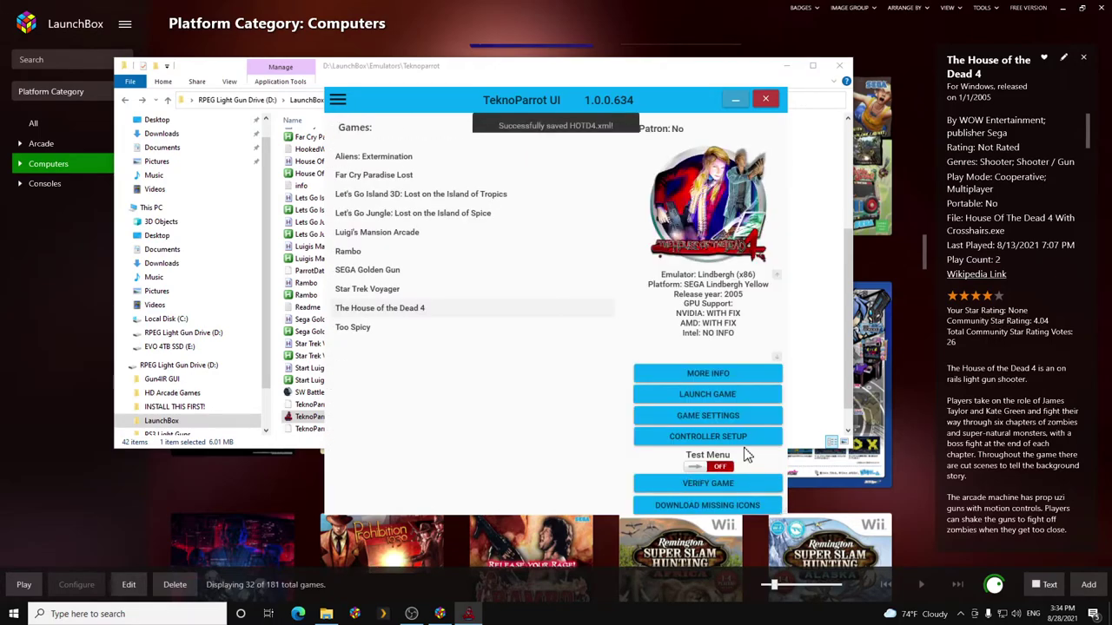
# - Save The House of the Dead 4's controller setup, quit TeknoParrot UI and close the Teknoparrot folder window
pyautogui.click(746, 436)
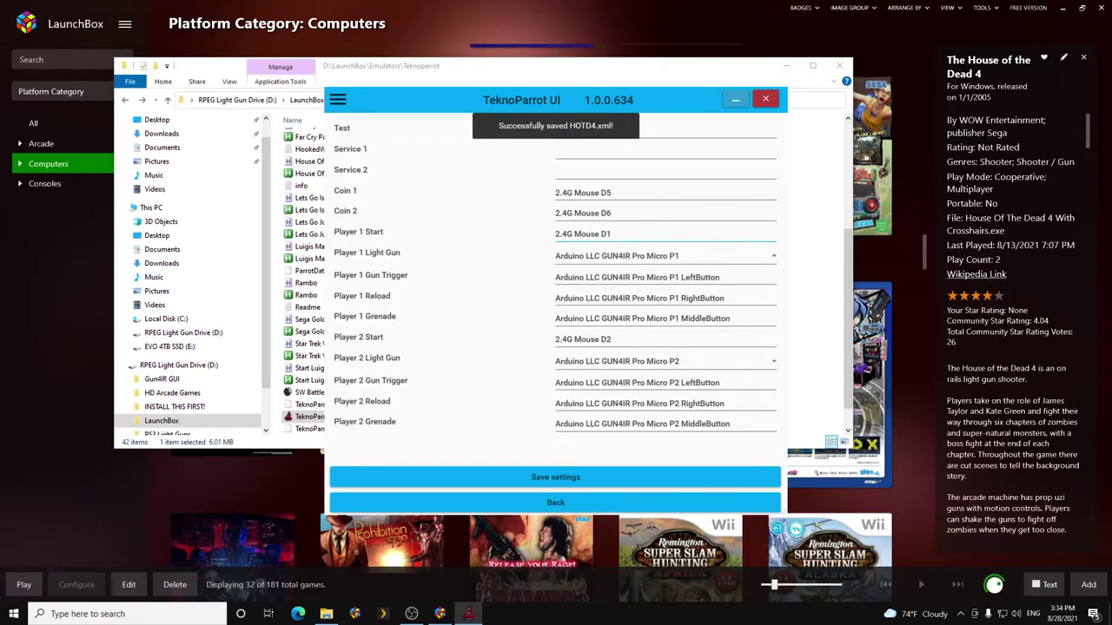
pyautogui.click(650, 480)
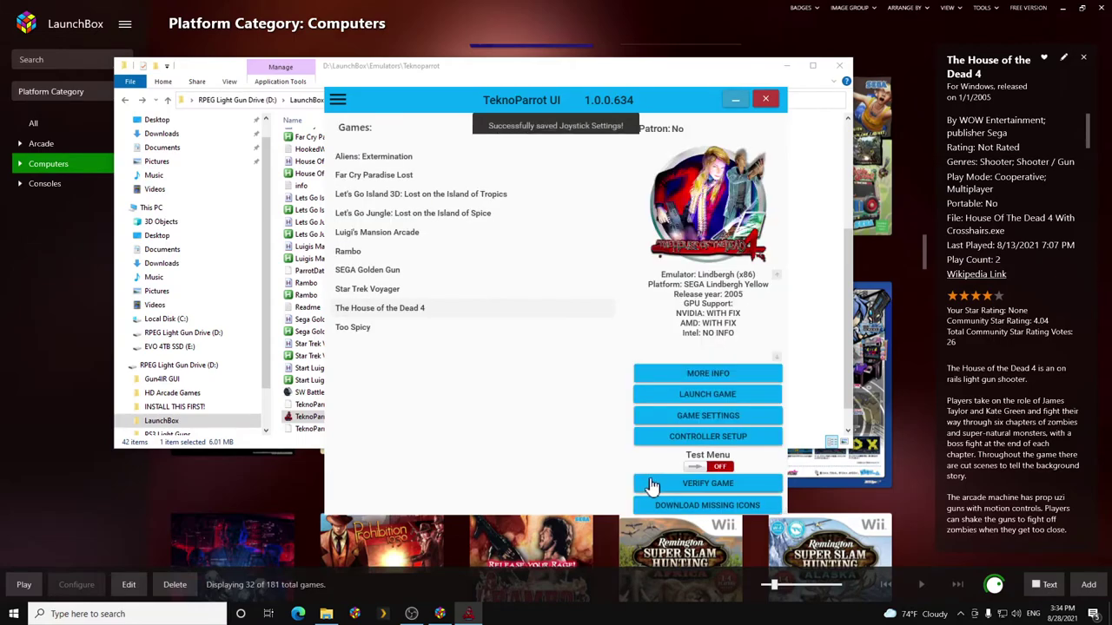
pyautogui.click(764, 101)
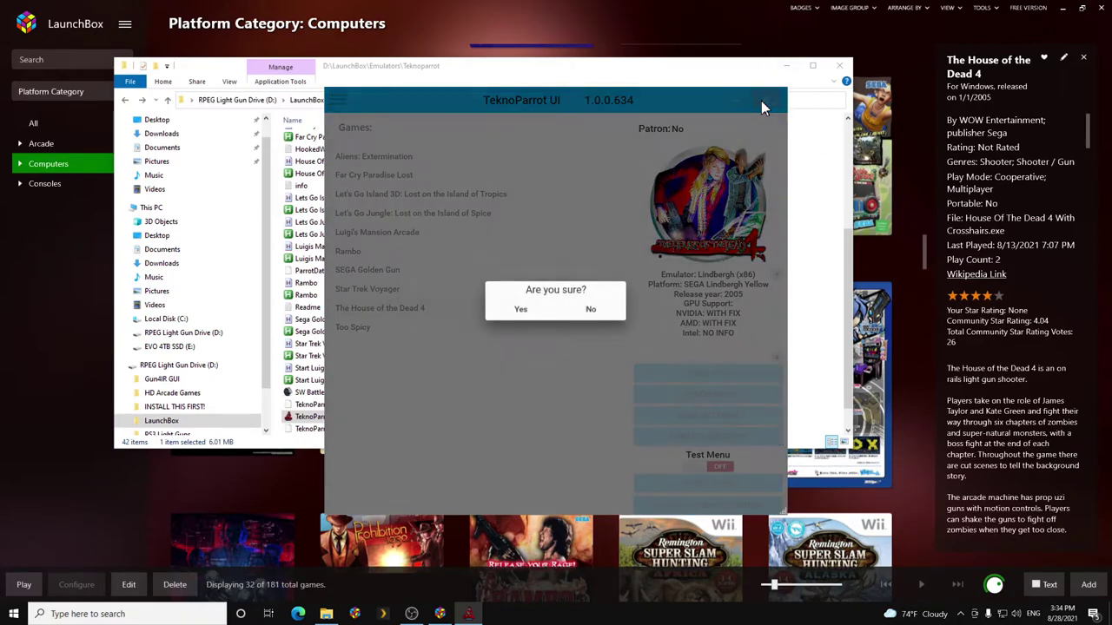
pyautogui.click(518, 310)
pyautogui.click(814, 68)
pyautogui.click(1093, 8)
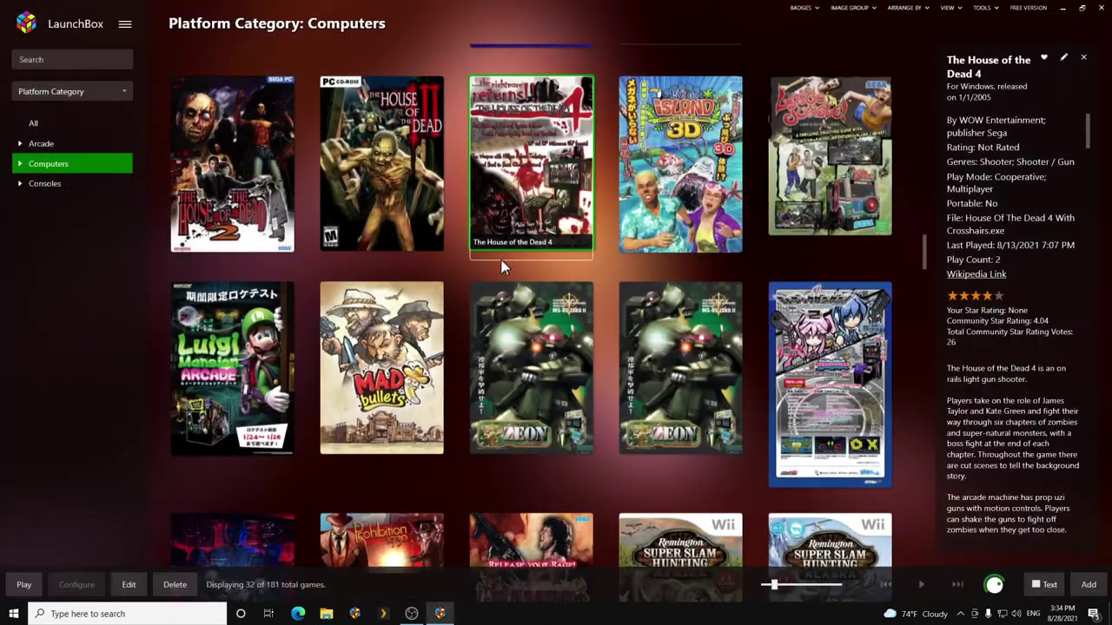
# - Launch The House of the Dead 4 from LaunchBox, test player 1's aiming, firing and reloading in play, and exit the game
pyautogui.rightClick(548, 199)
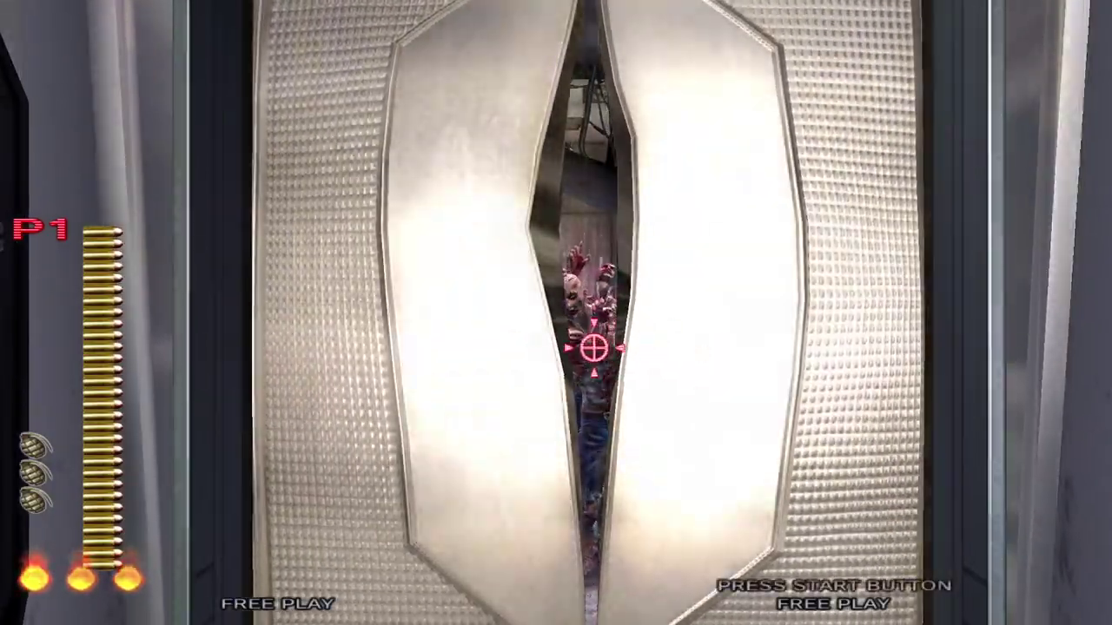
pyautogui.click(538, 318)
pyautogui.click(588, 298)
pyautogui.rightClick(1079, 616)
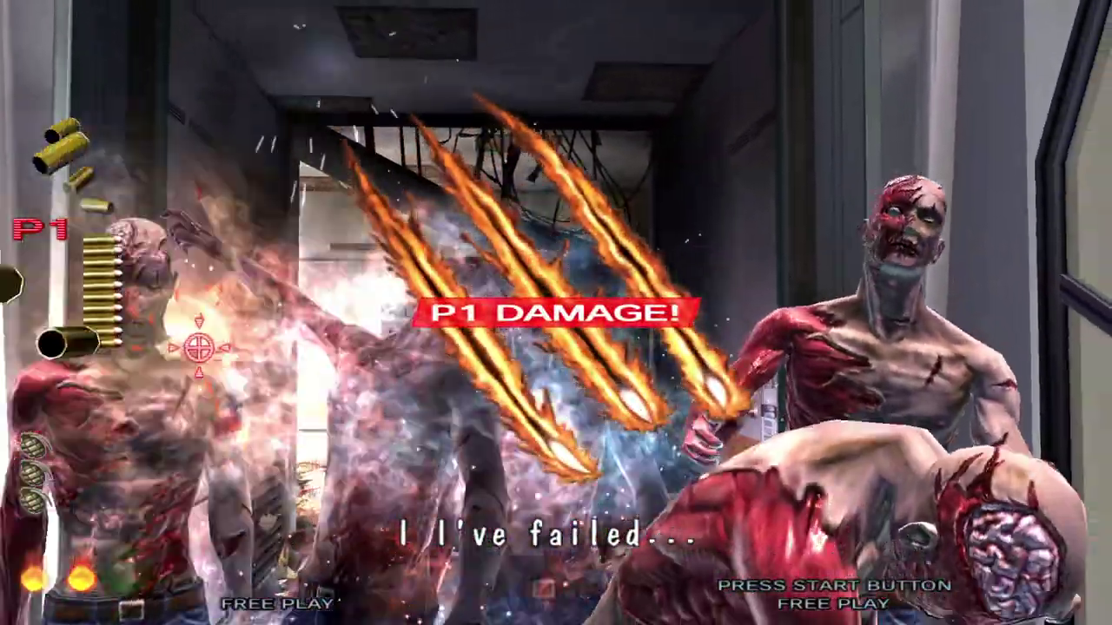
pyautogui.click(723, 357)
pyautogui.rightClick(440, 348)
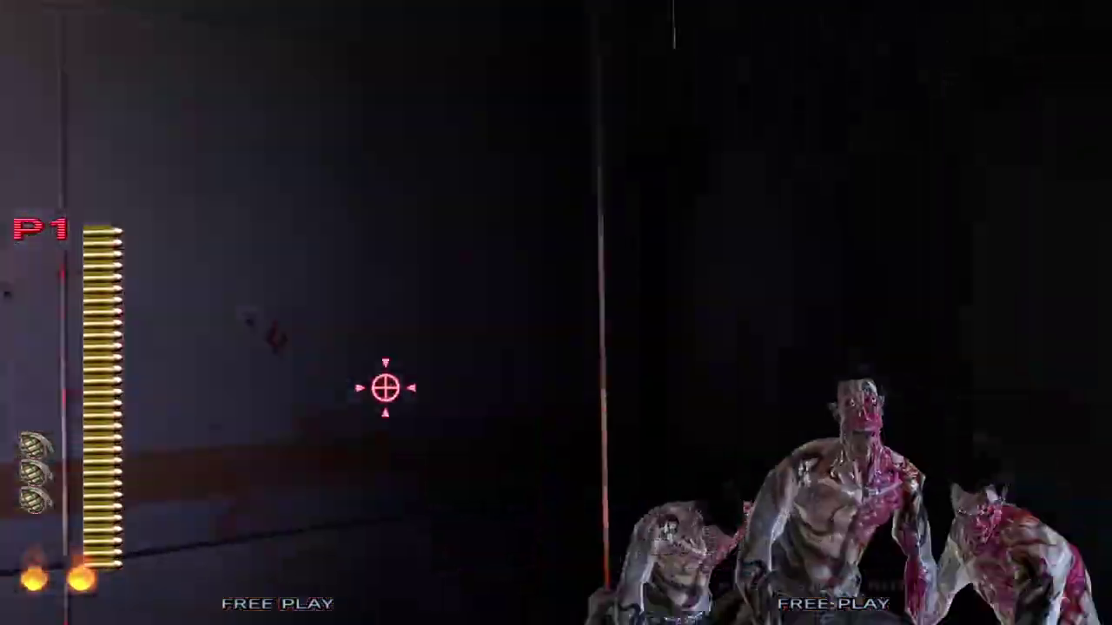
pyautogui.click(539, 362)
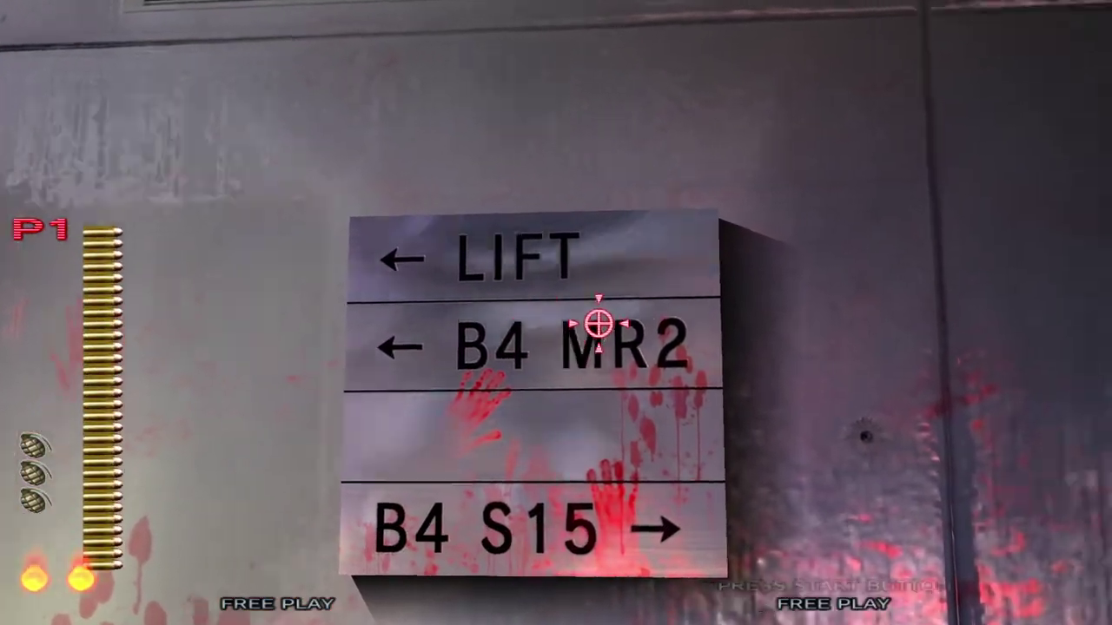
pyautogui.click(608, 358)
pyautogui.click(634, 272)
pyautogui.click(608, 315)
pyautogui.click(504, 303)
pyautogui.click(562, 303)
pyautogui.click(541, 323)
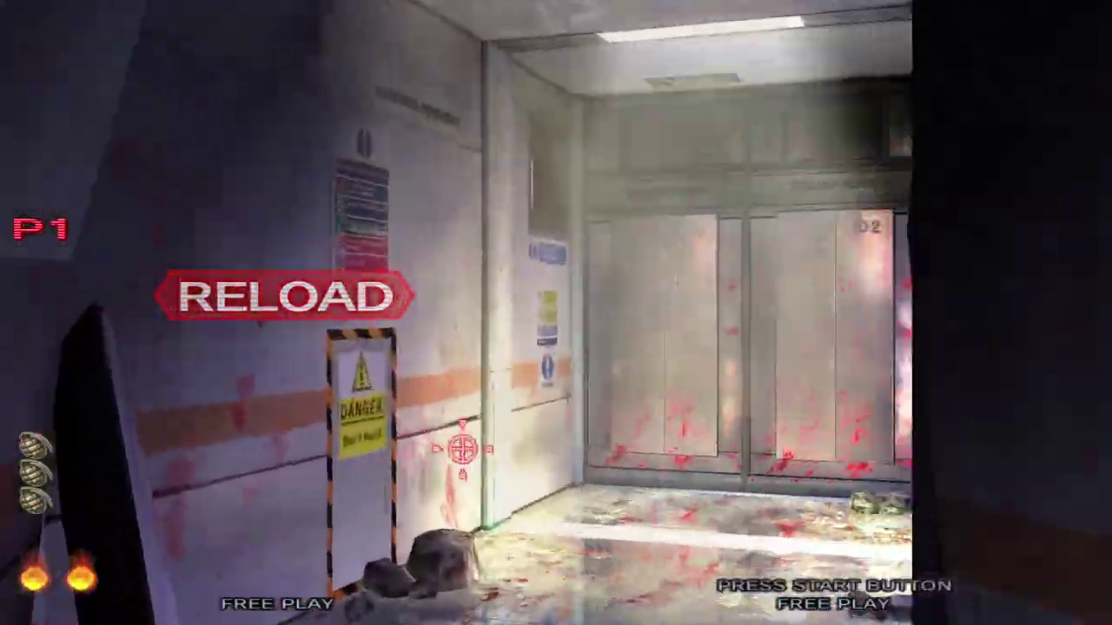
pyautogui.rightClick(427, 541)
pyautogui.click(720, 298)
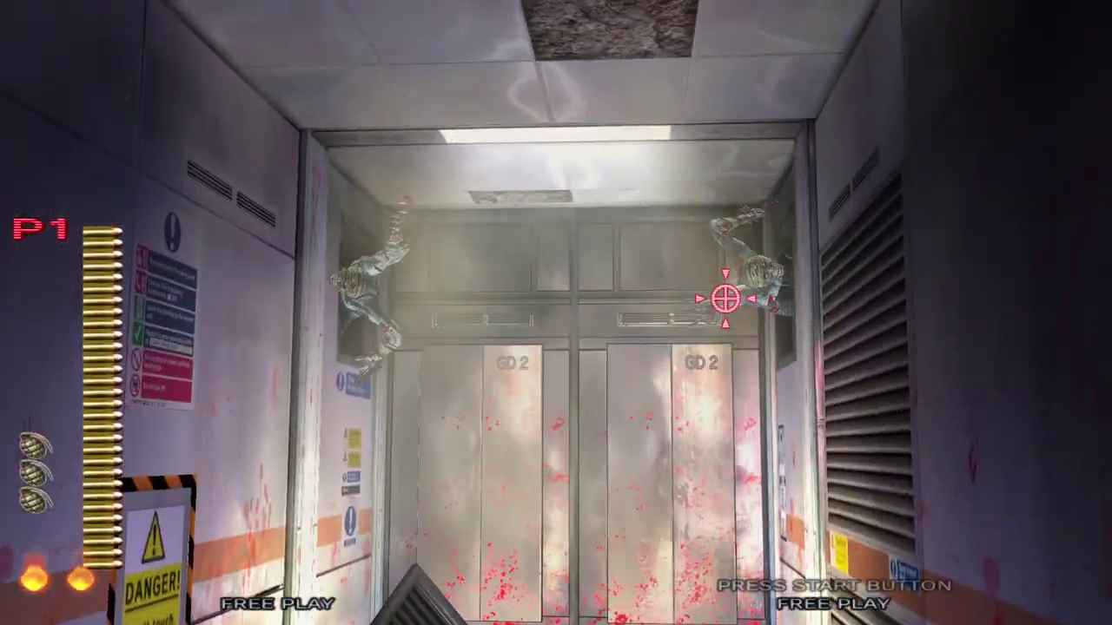
pyautogui.click(1086, 610)
pyautogui.click(961, 619)
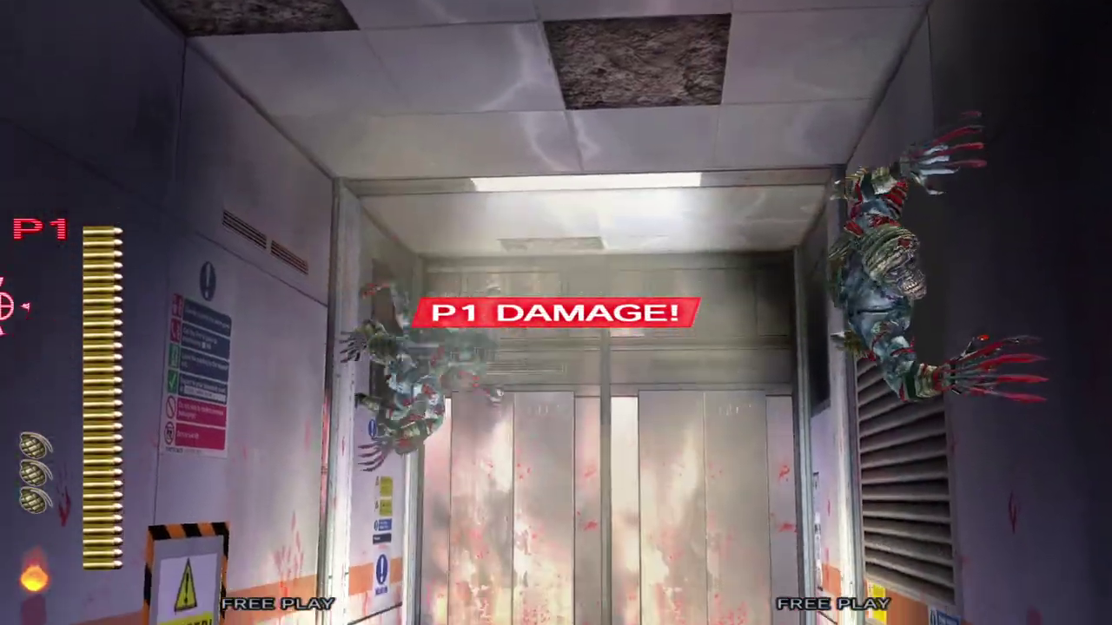
pyautogui.click(392, 310)
pyautogui.click(372, 240)
pyautogui.click(330, 436)
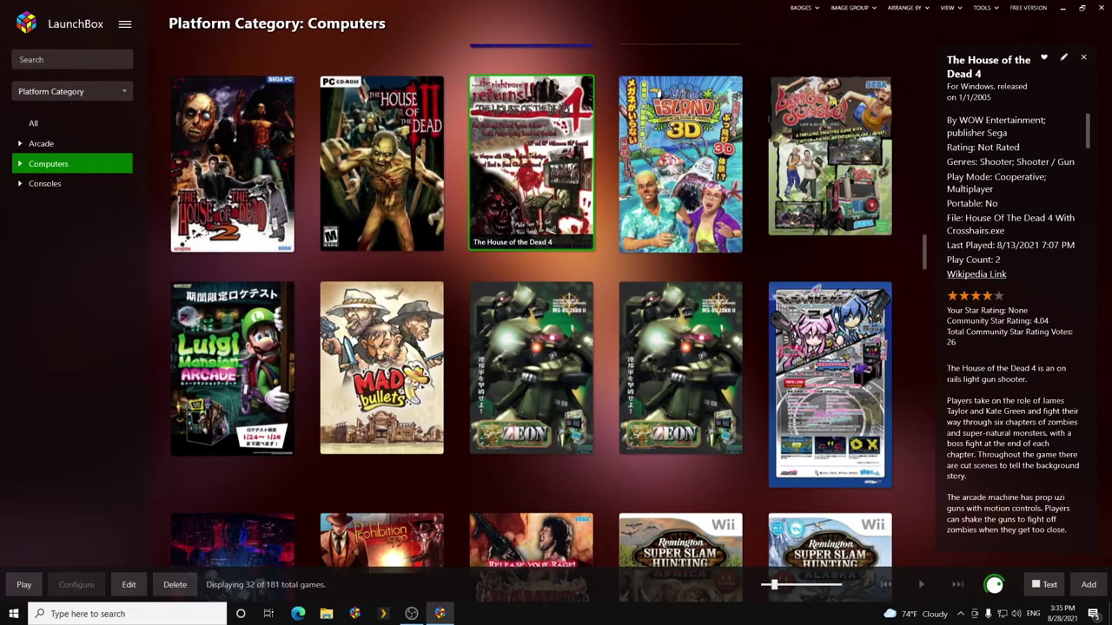
pyautogui.click(1075, 8)
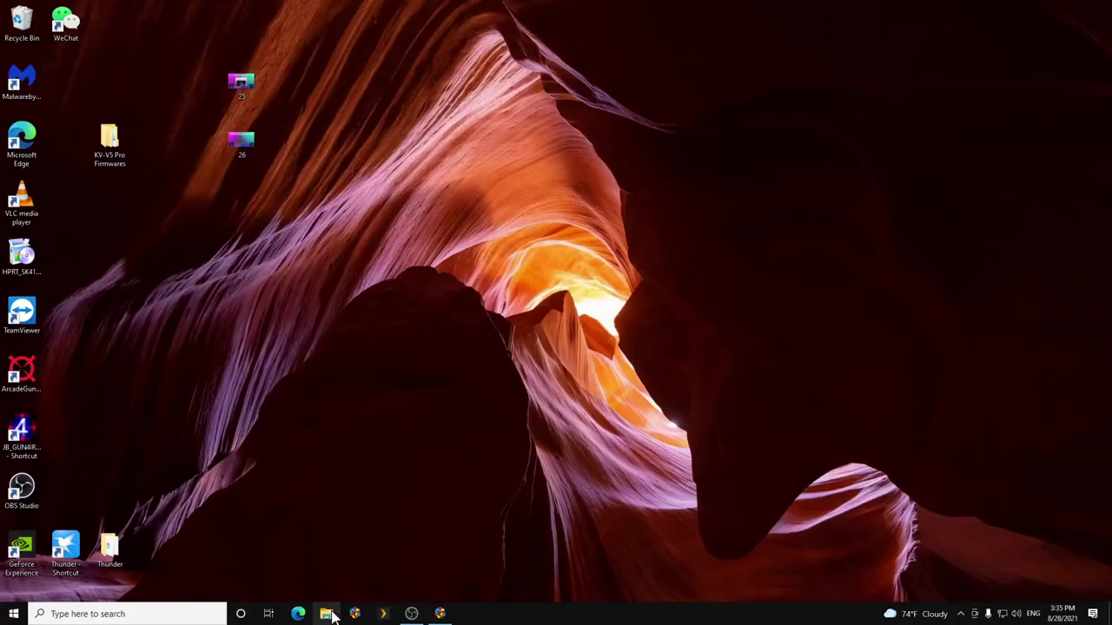
pyautogui.moveTo(410, 608)
pyautogui.click(412, 613)
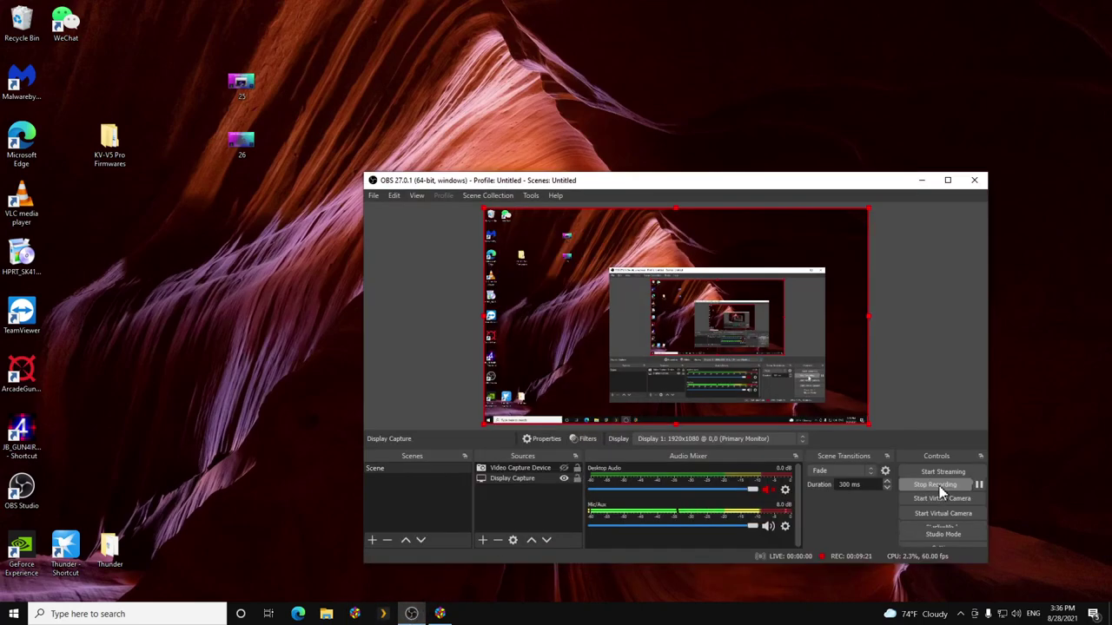